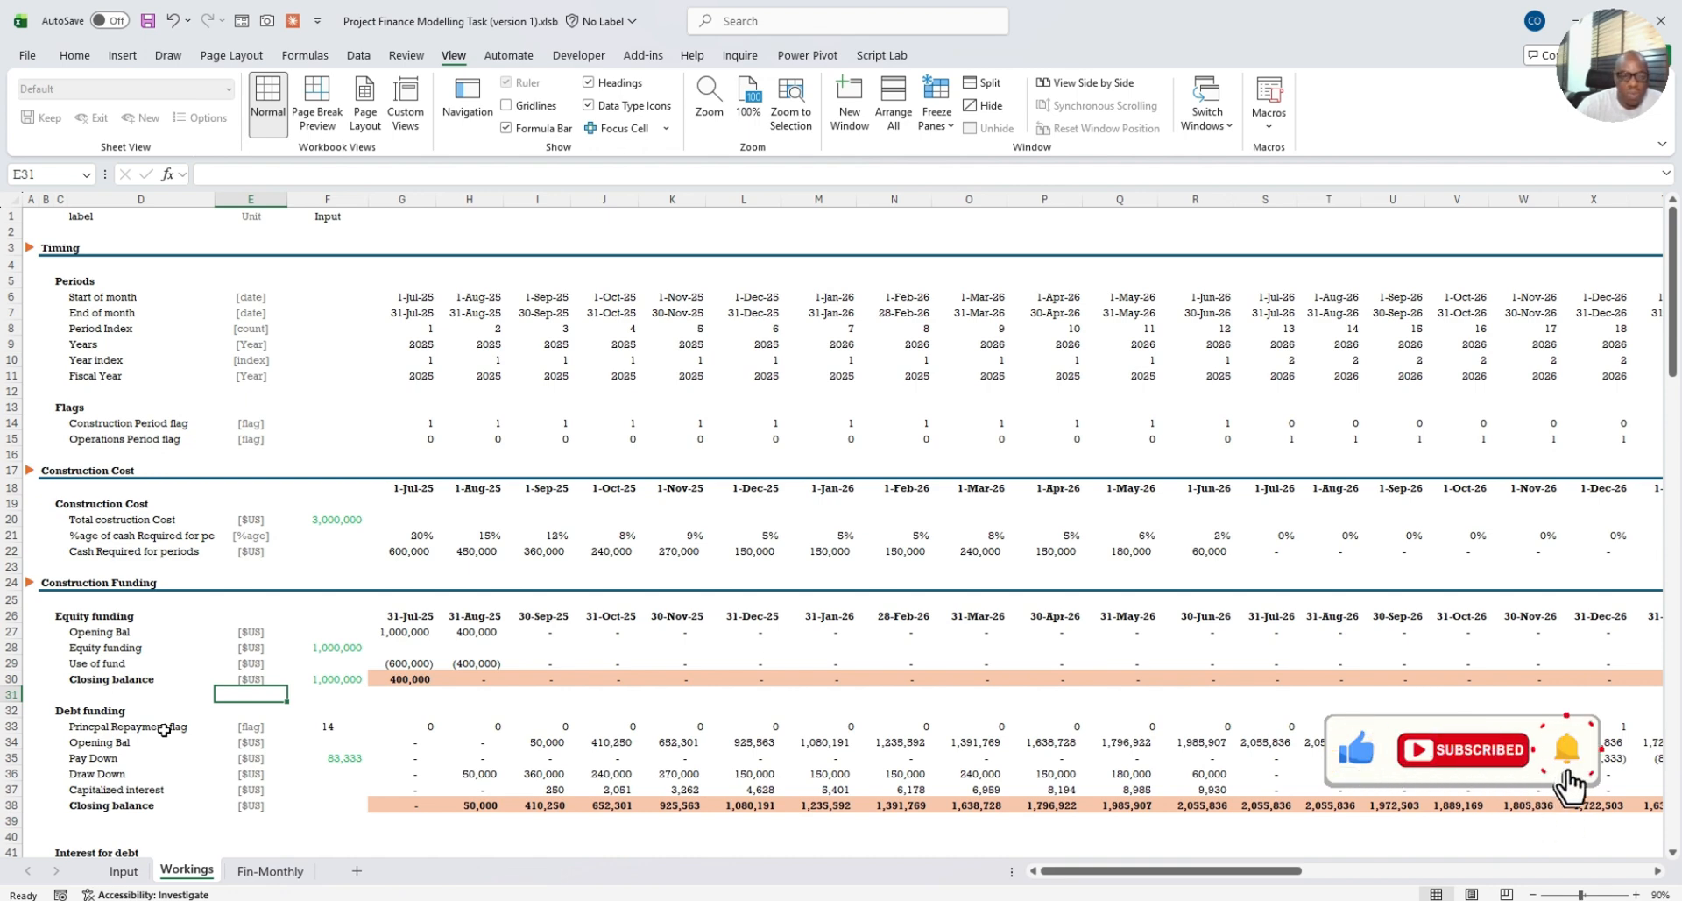
Step: Examine the debt funding opening balances on the Workings sheet by selecting their row, month columns and individual cells
{"action": "key", "text": "Up"}
{"action": "key", "text": "Up"}
{"action": "key", "text": "Up"}
{"action": "key", "text": "Left"}
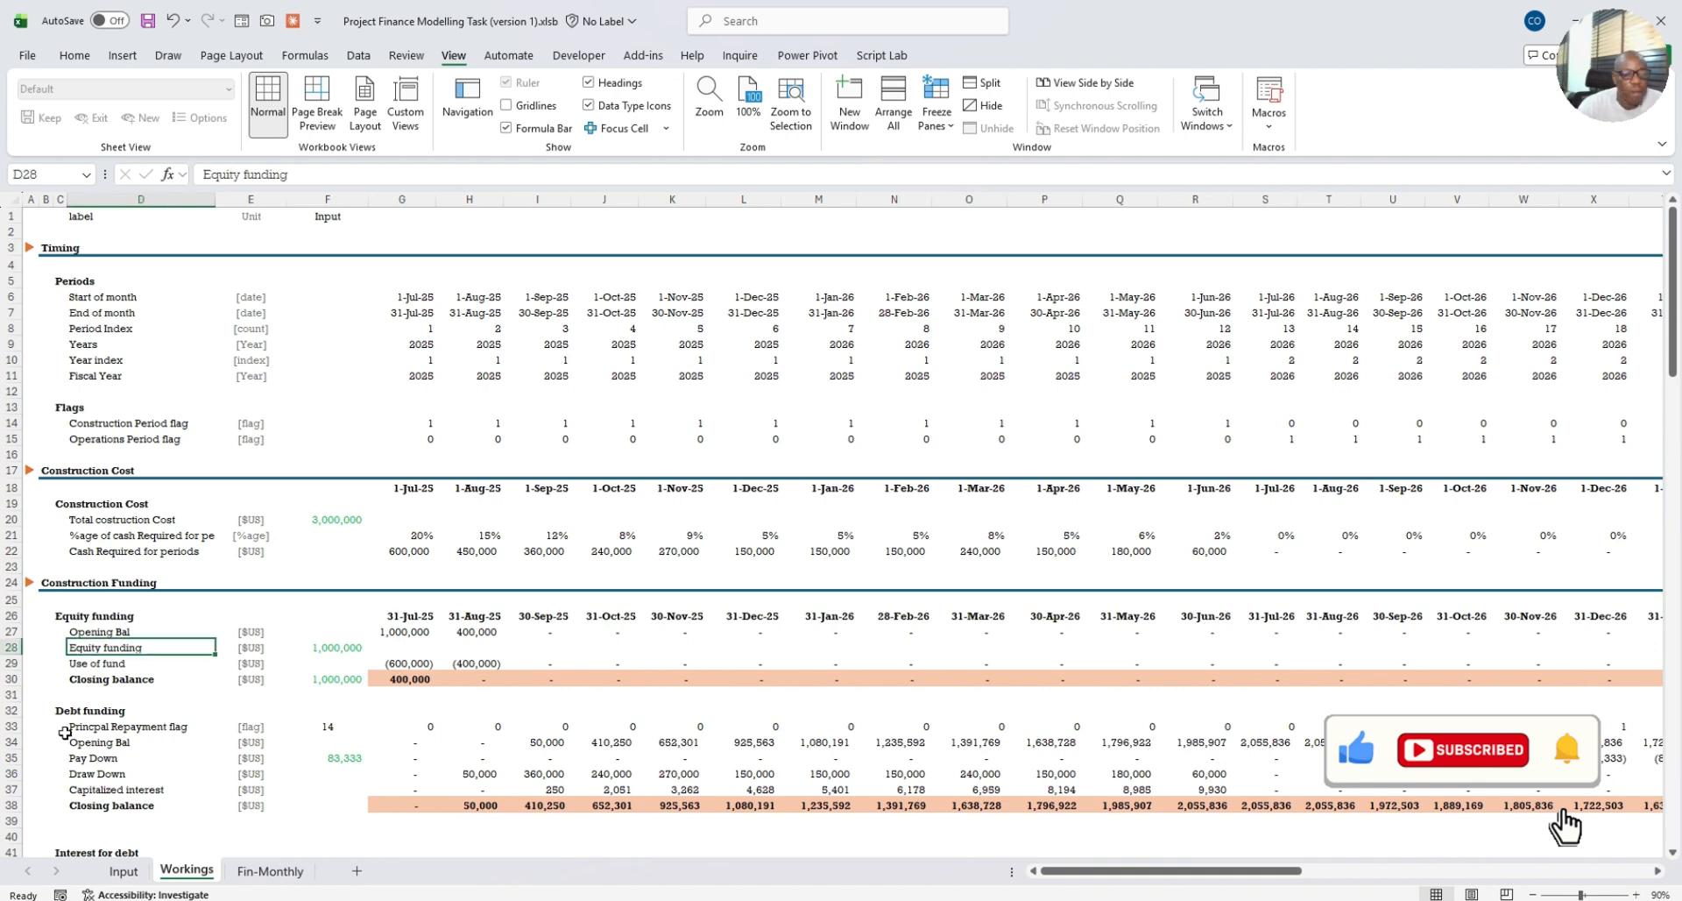
{"action": "left_click", "coordinate": [12, 742]}
{"action": "left_click", "coordinate": [681, 200]}
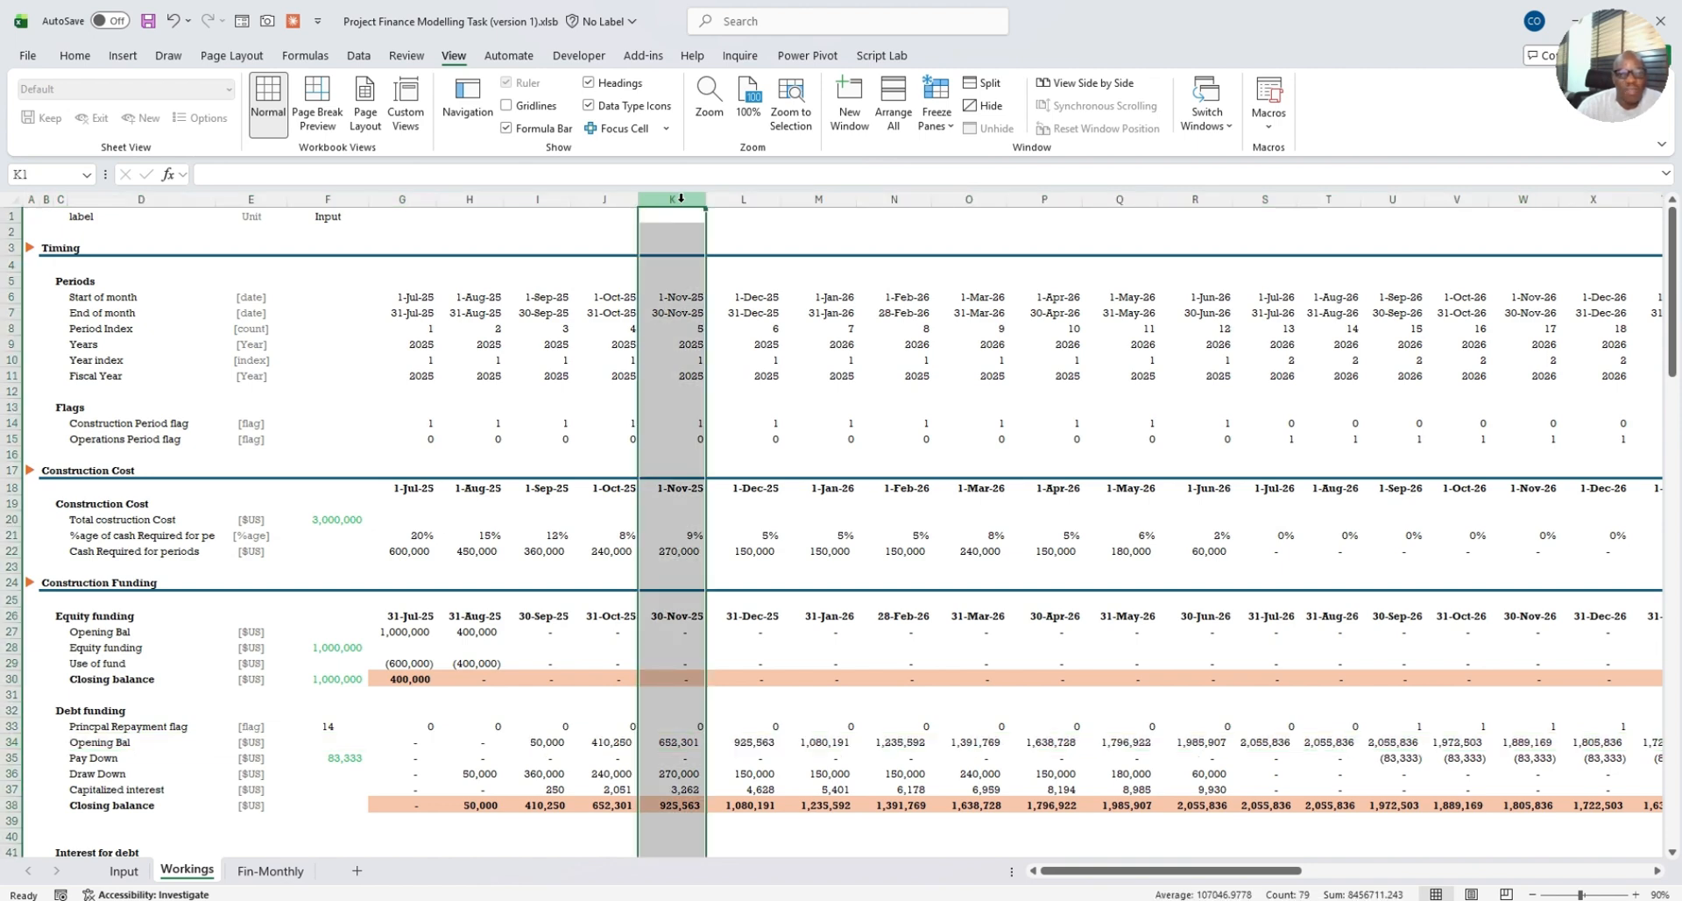
{"action": "left_click", "coordinate": [7, 710]}
{"action": "left_click", "coordinate": [10, 741]}
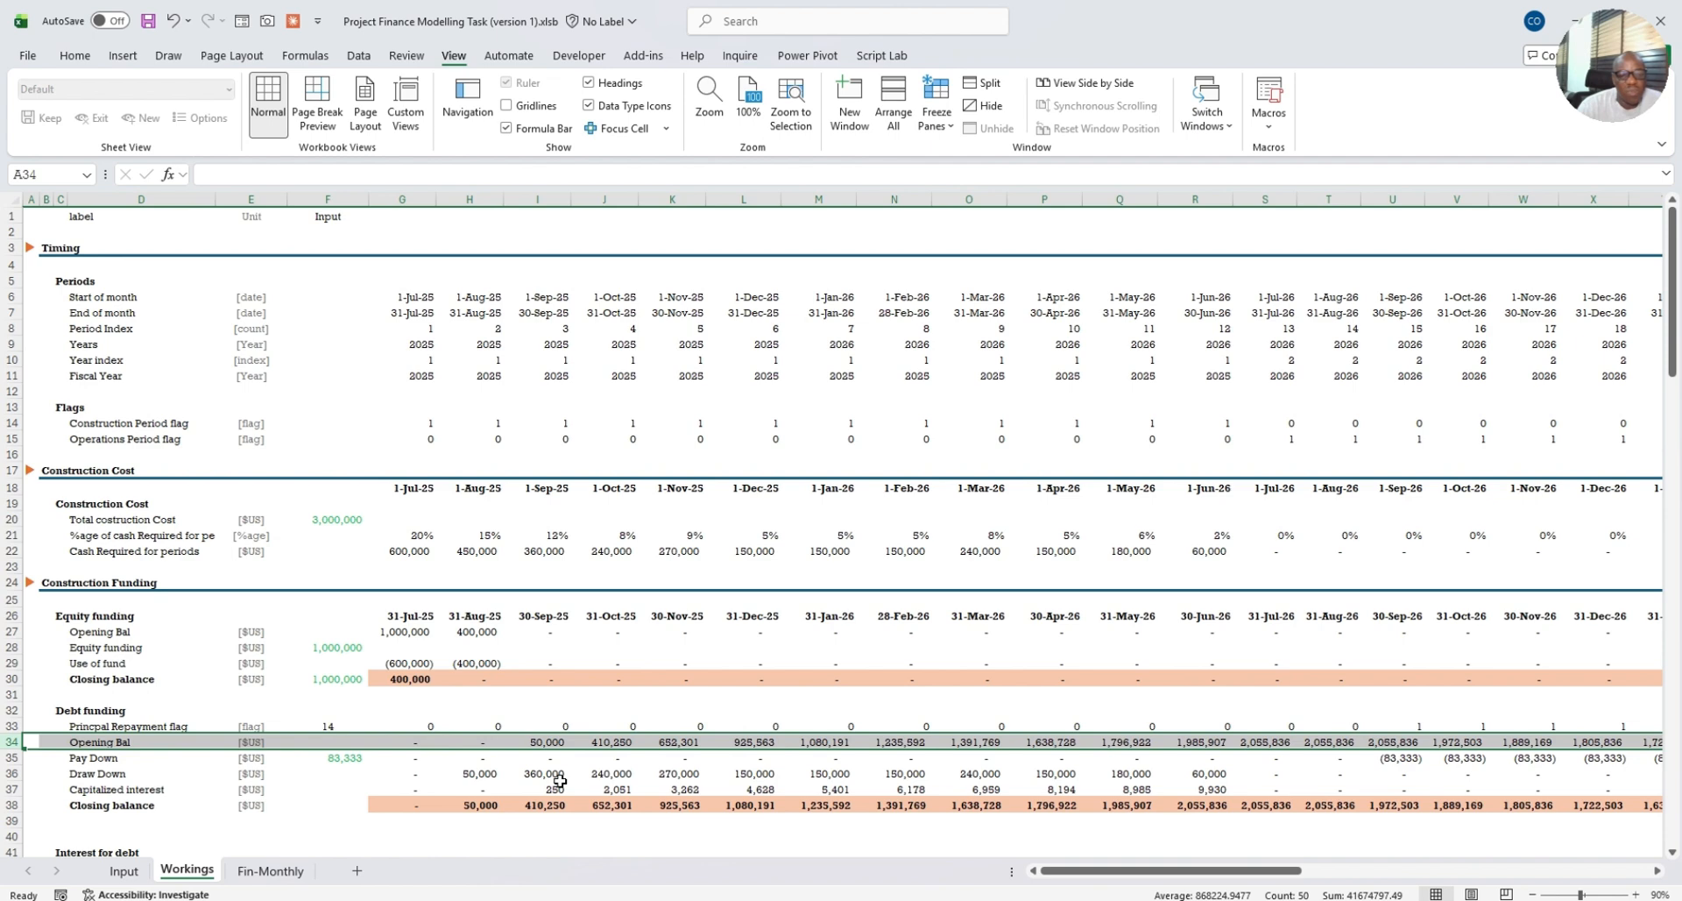
{"action": "left_click", "coordinate": [618, 741]}
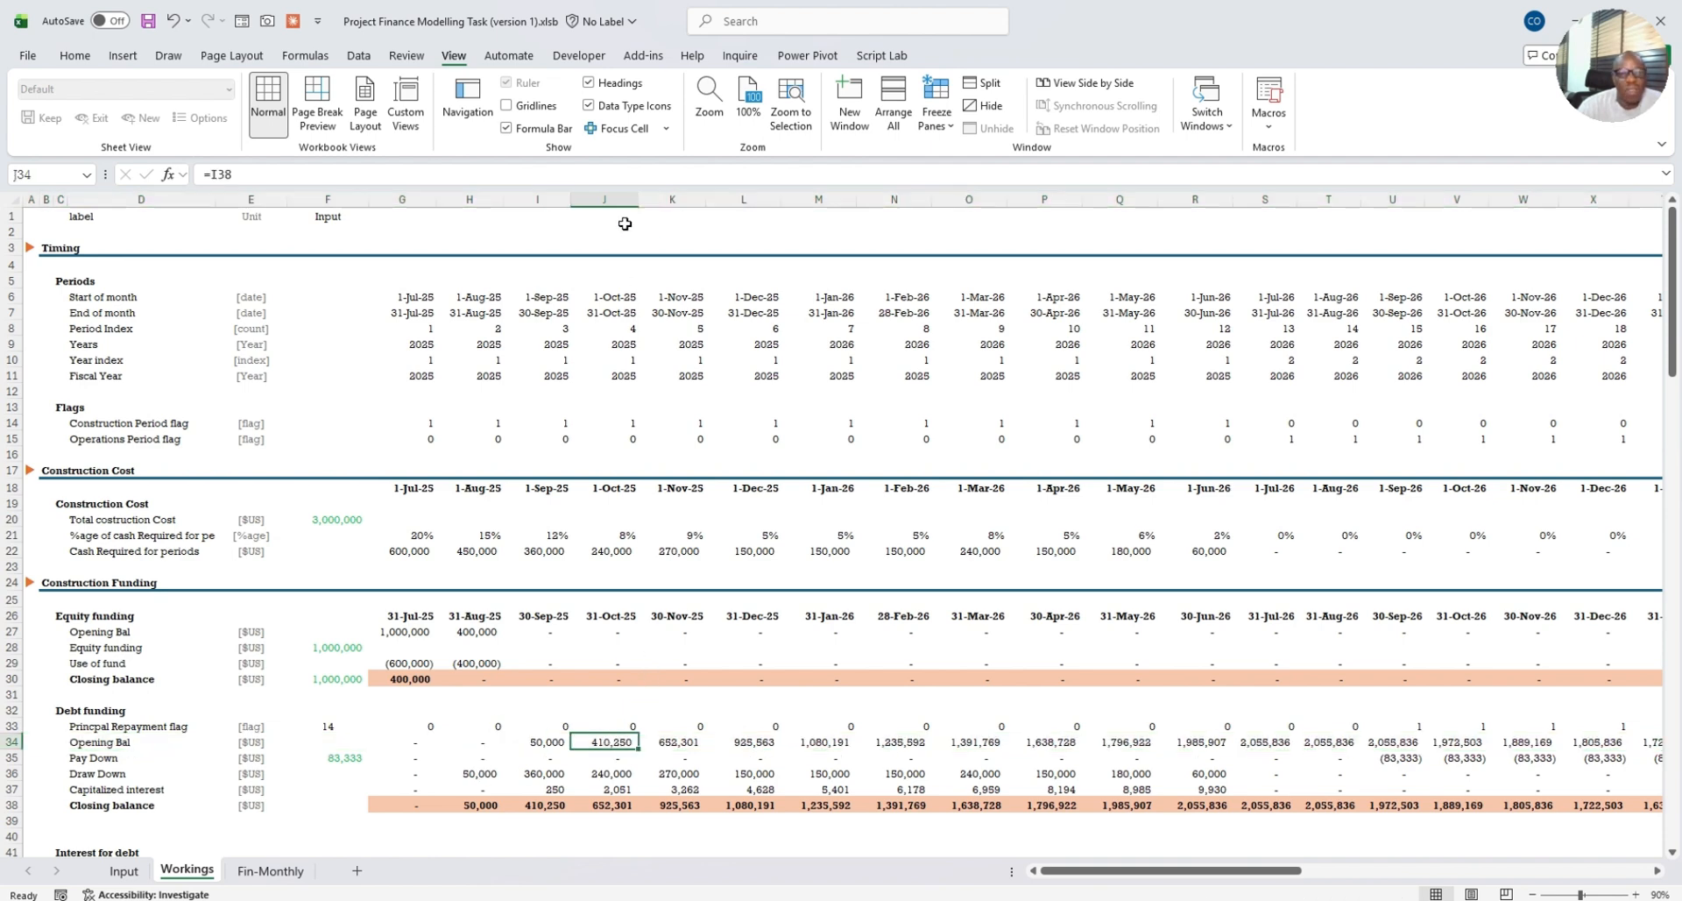
{"action": "left_click", "coordinate": [606, 199]}
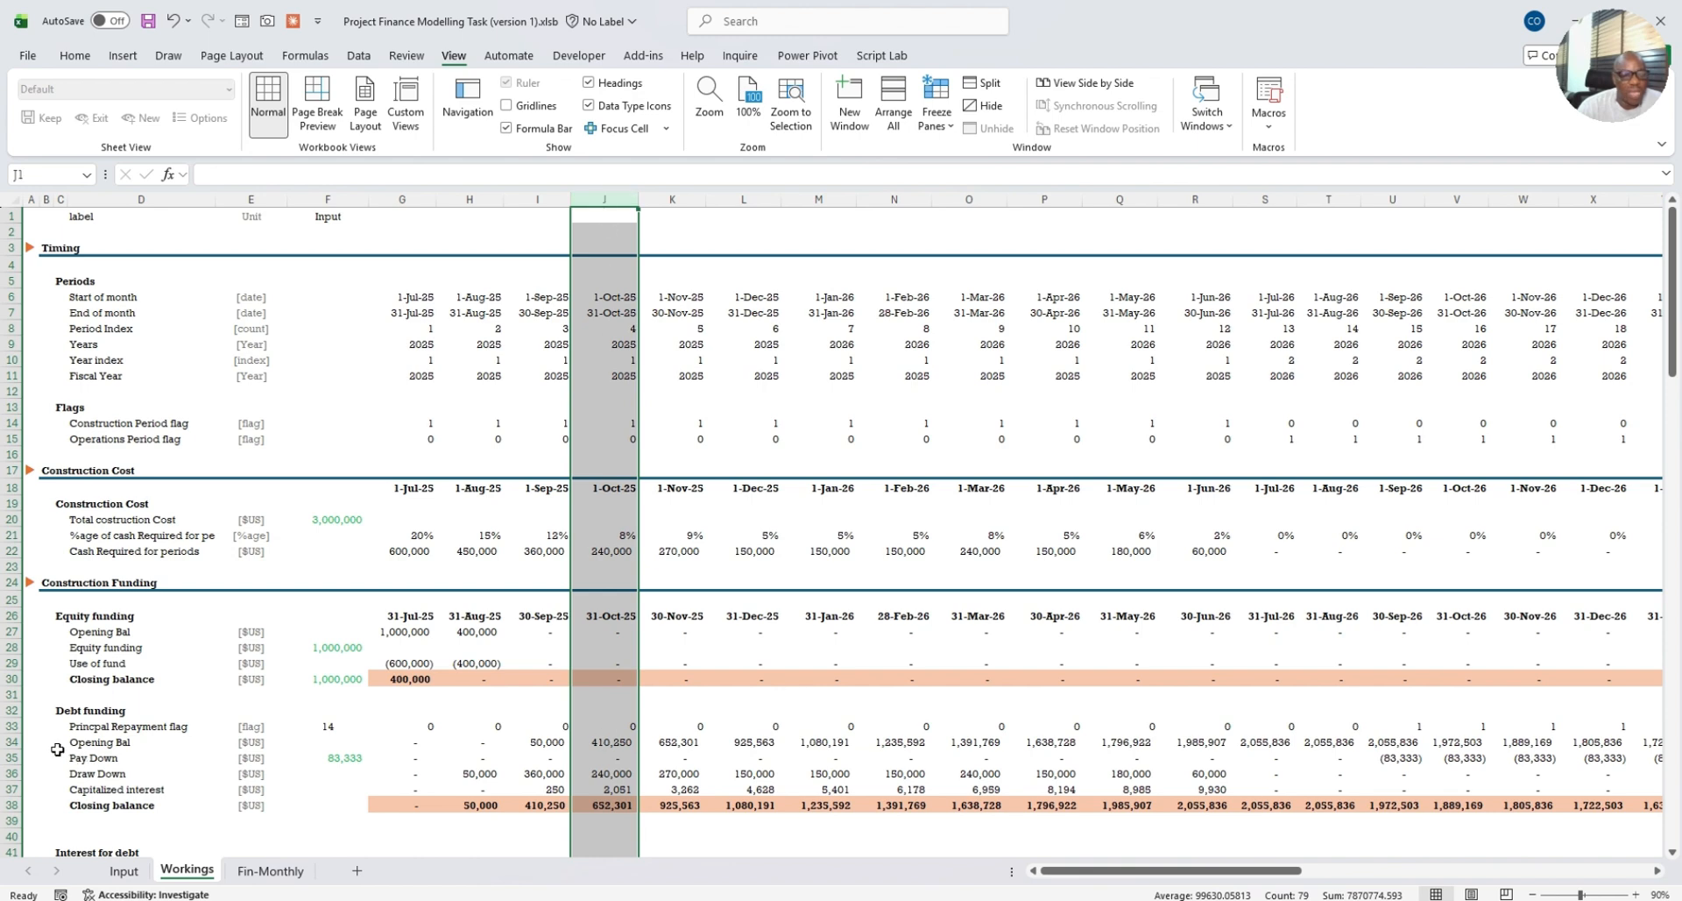
{"action": "left_click", "coordinate": [11, 741]}
{"action": "left_click", "coordinate": [552, 743]}
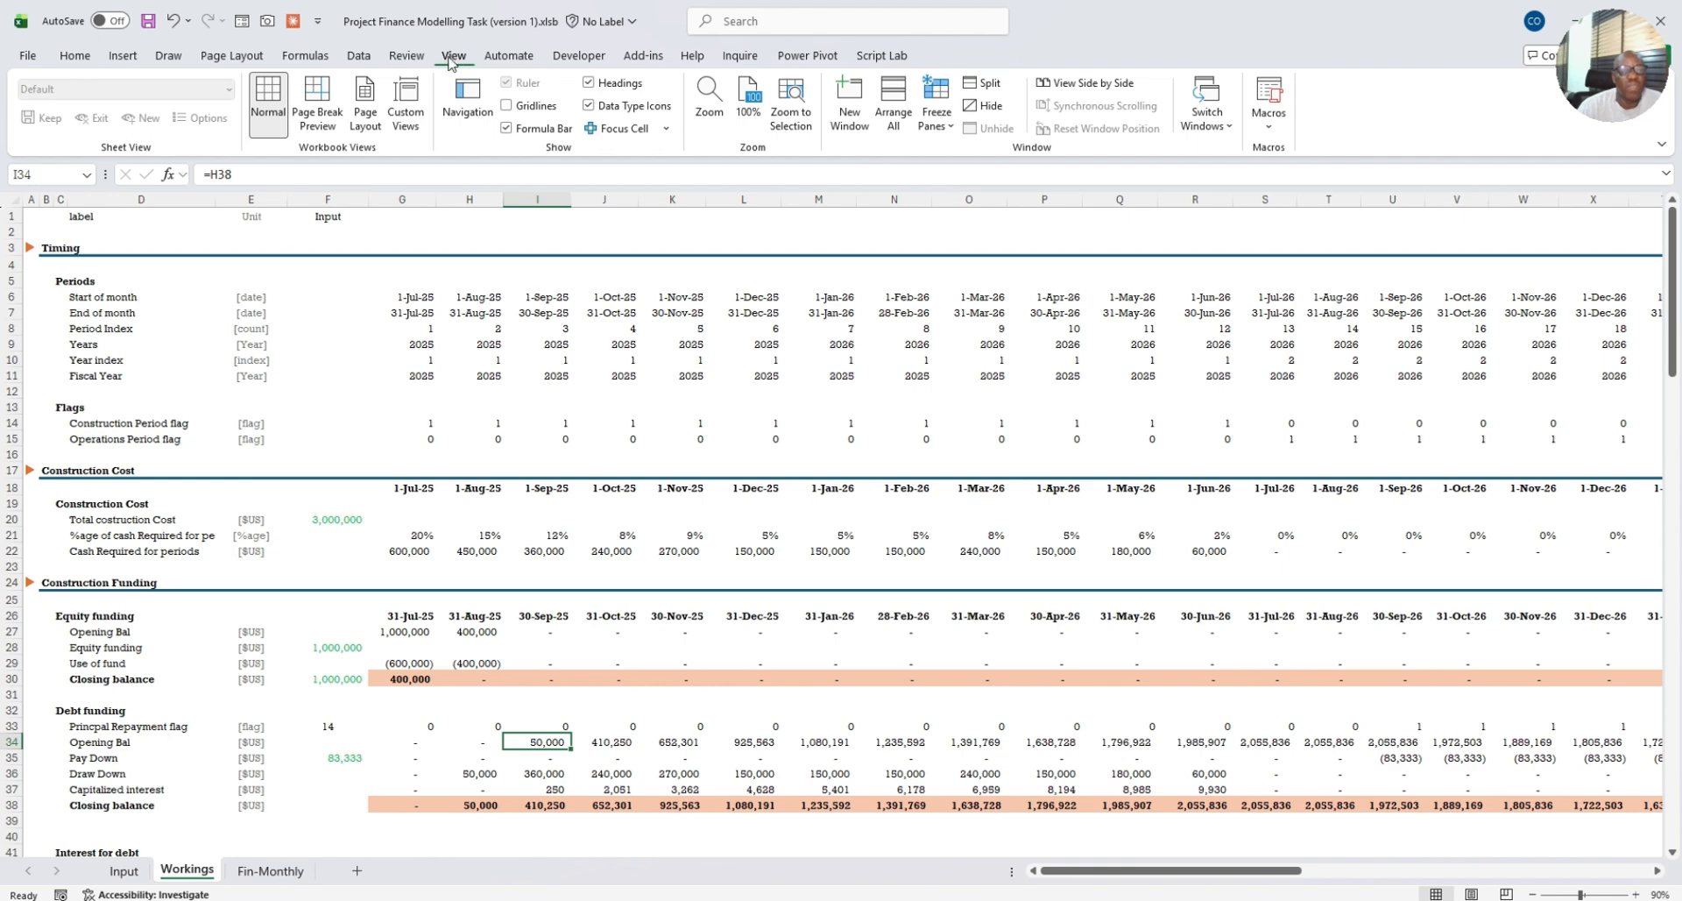
Step: Turn on Focus Cell and try its row and column highlighting on cells in the timing and construction sections
{"action": "left_click", "coordinate": [75, 56]}
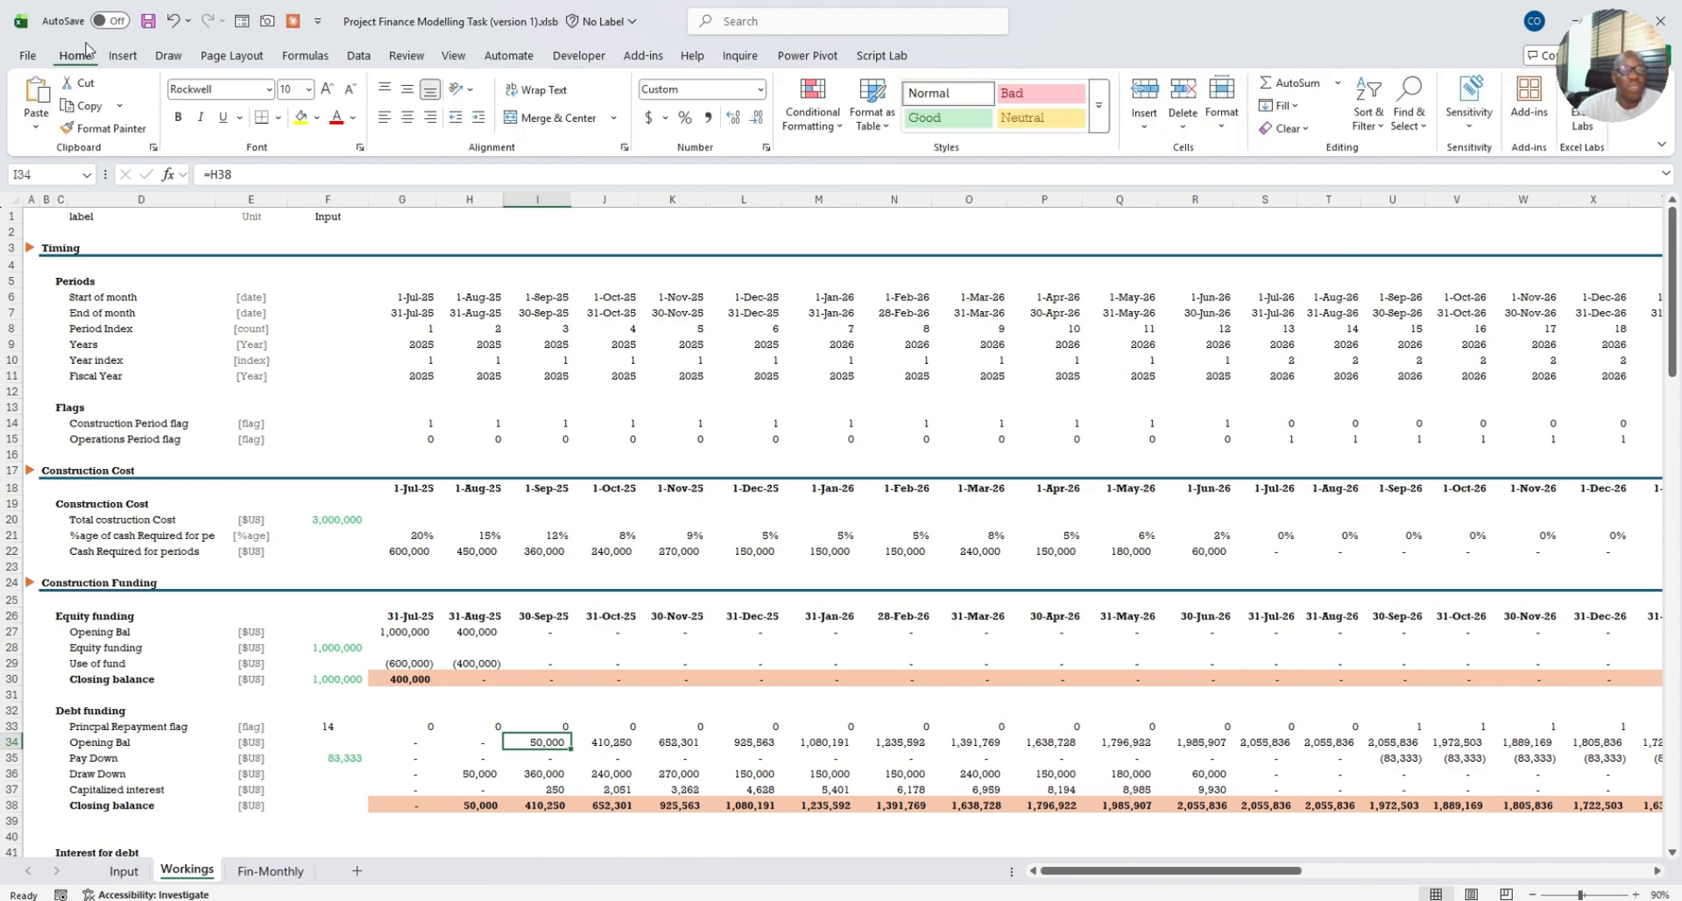
{"action": "left_click", "coordinate": [453, 56]}
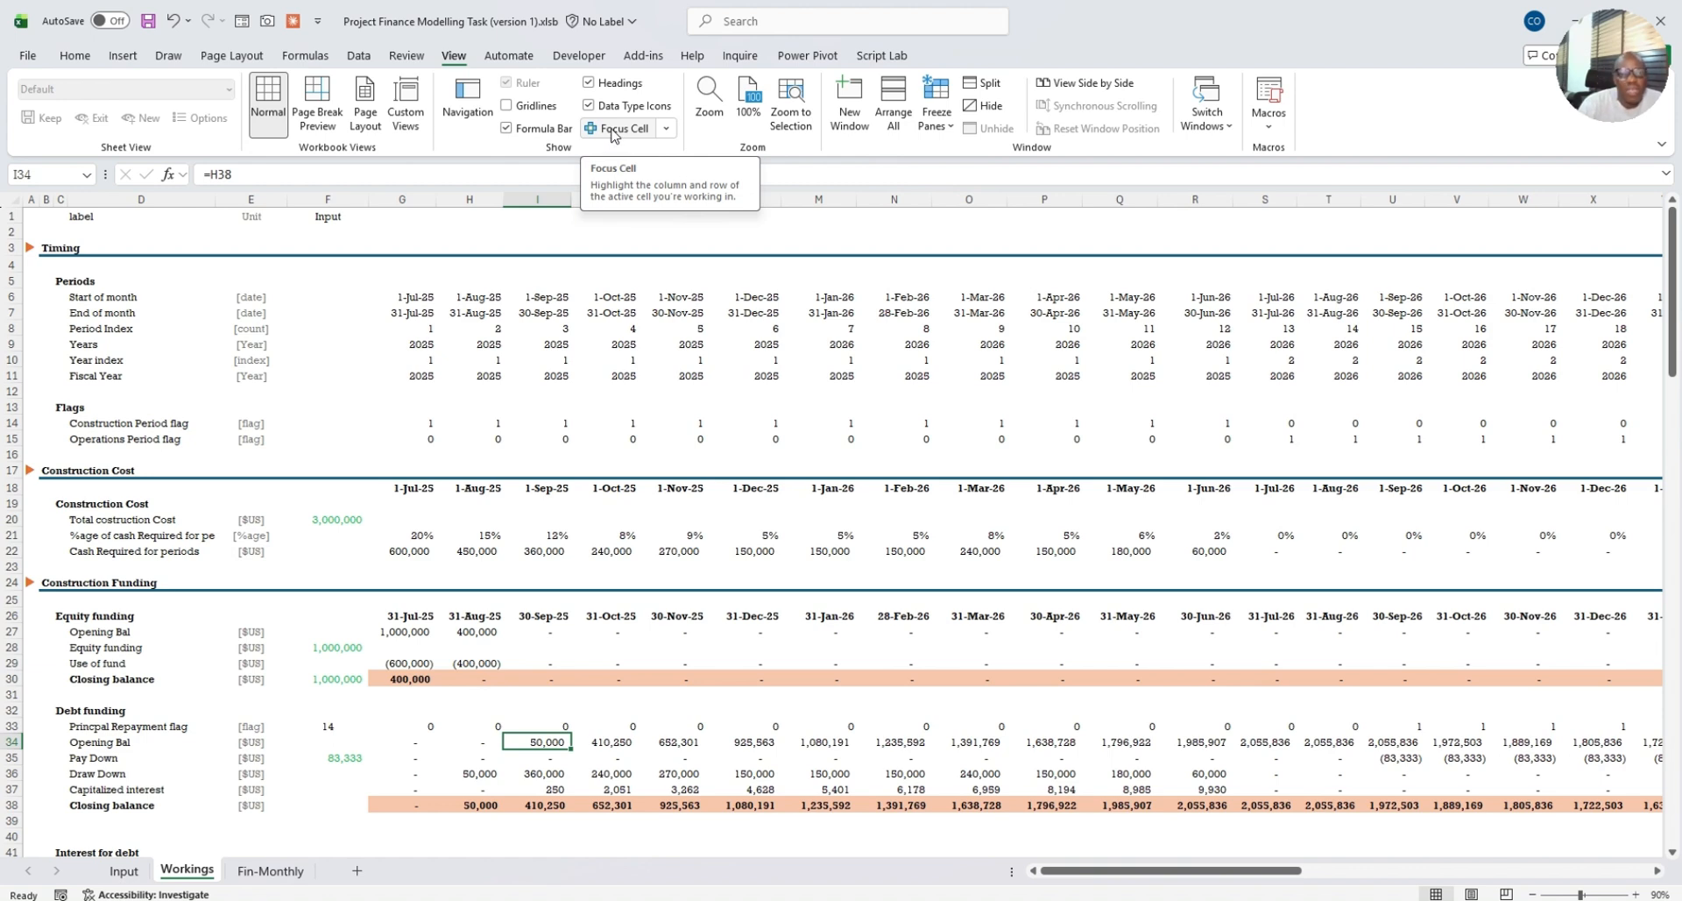
{"action": "left_click", "coordinate": [613, 132]}
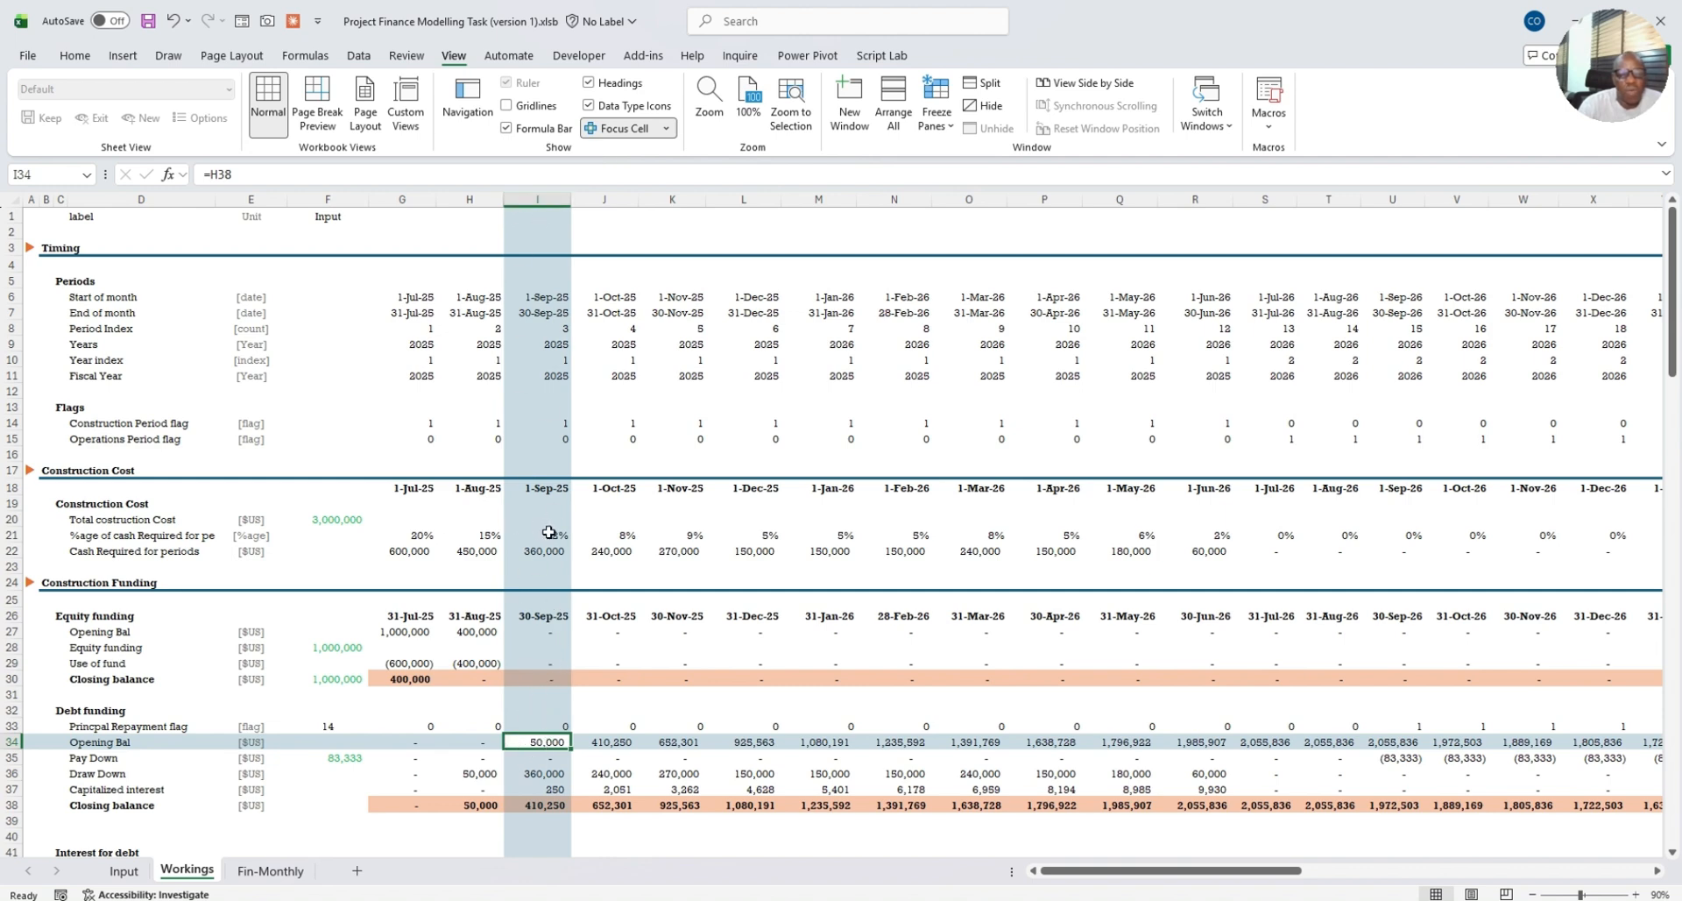
{"action": "left_click", "coordinate": [538, 535]}
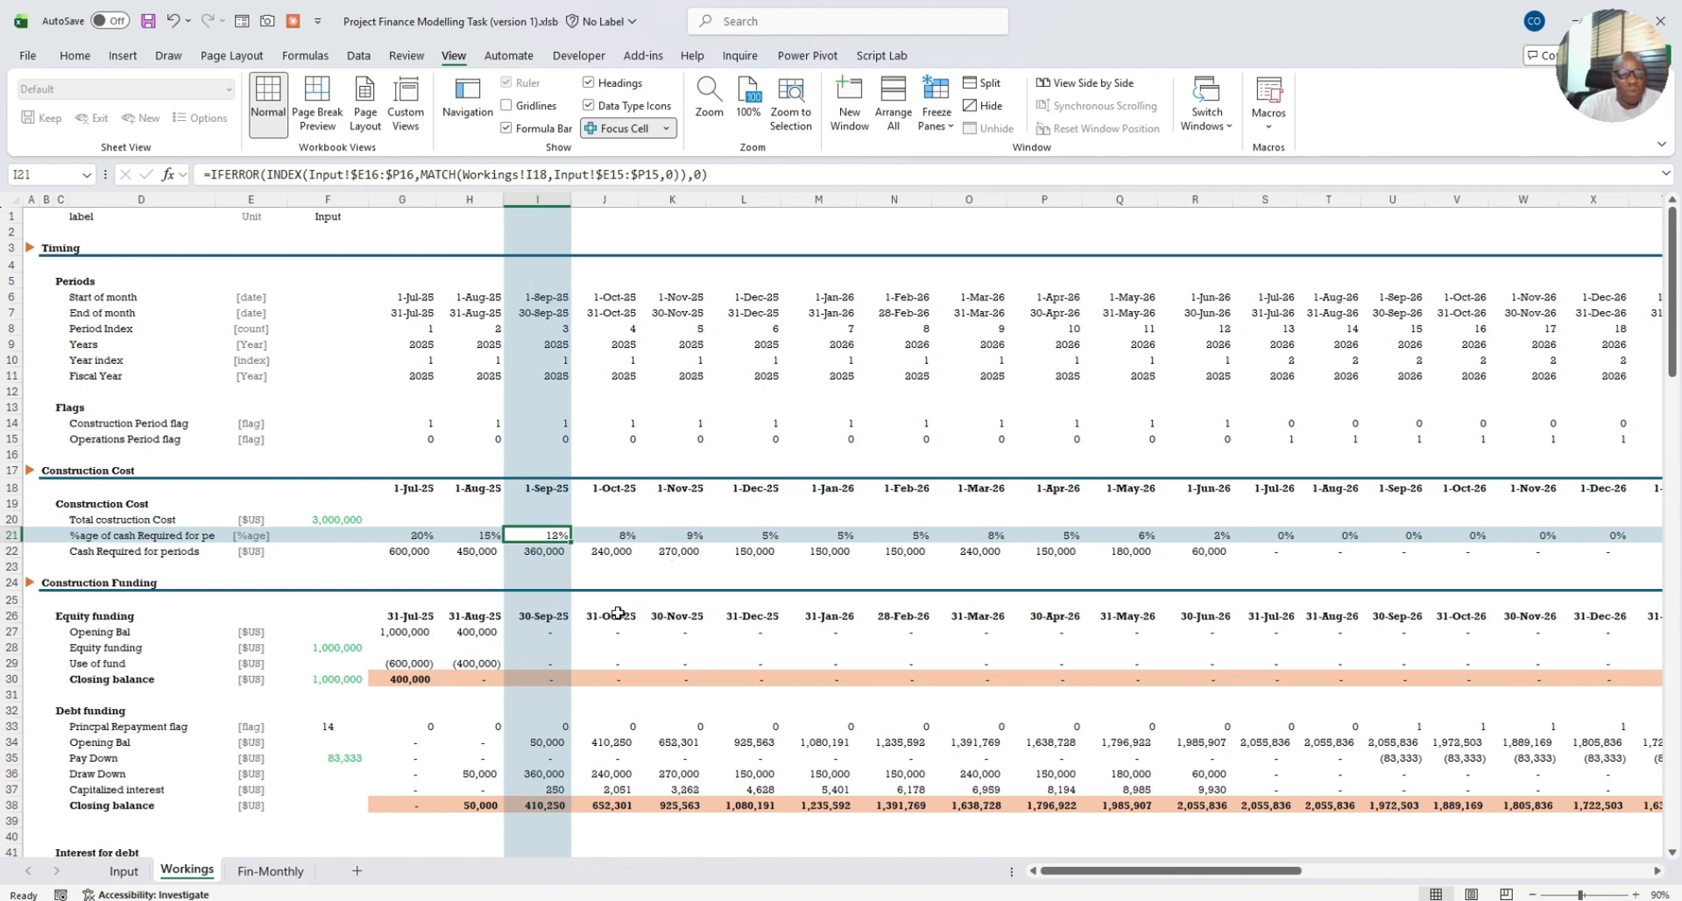
{"action": "left_click", "coordinate": [776, 376]}
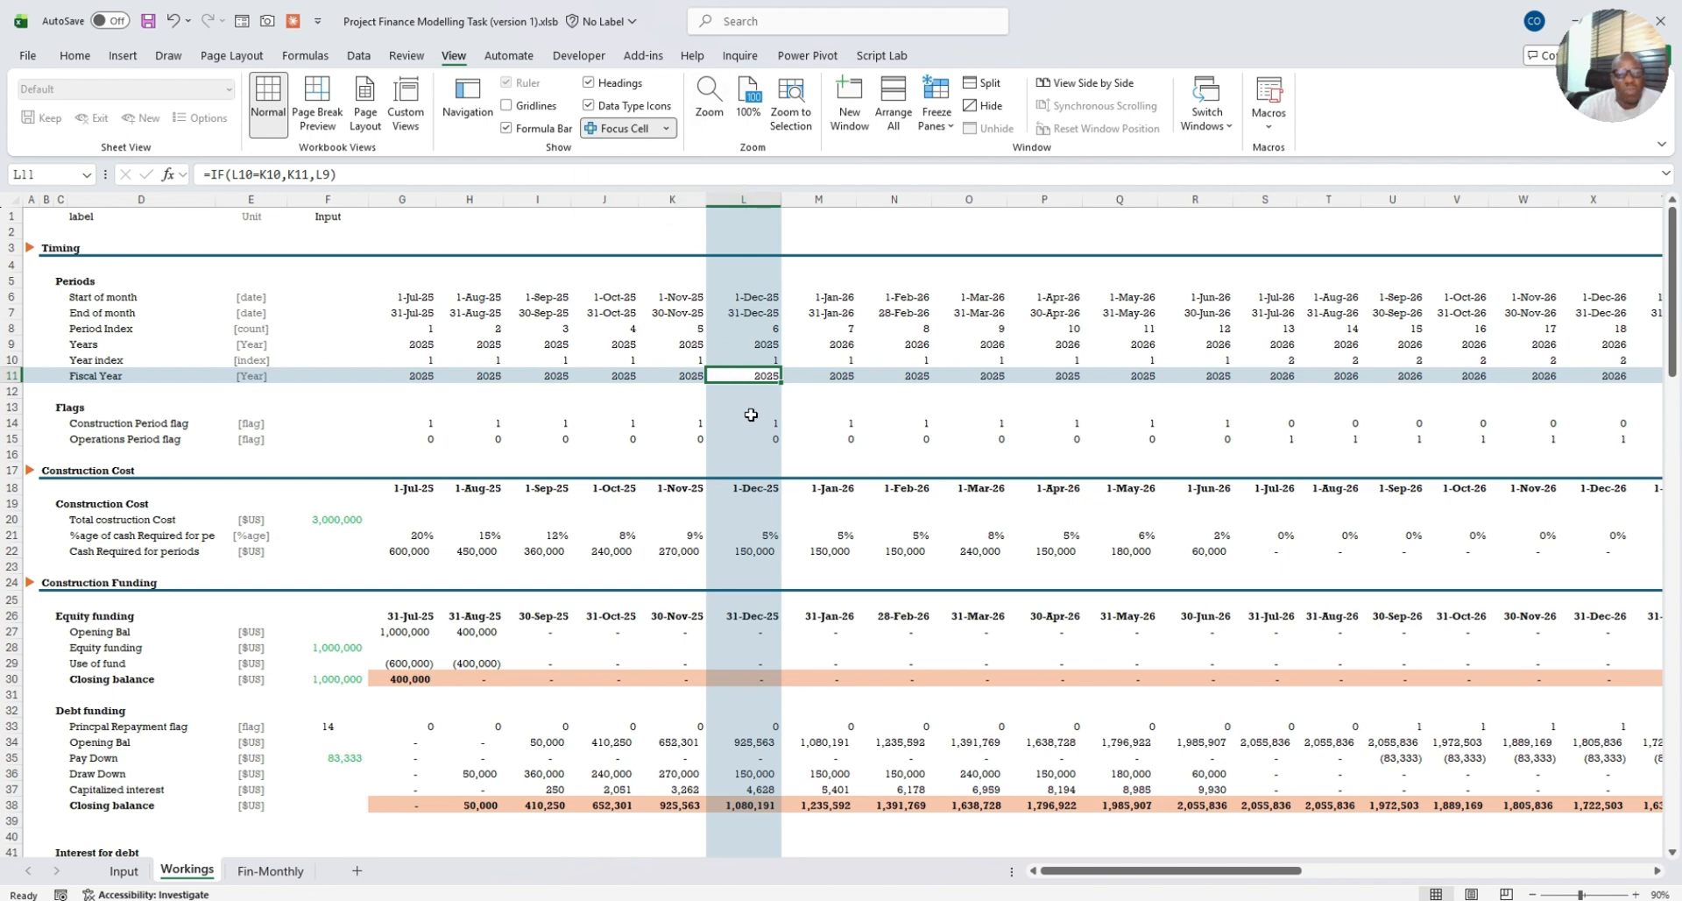
{"action": "left_click", "coordinate": [751, 473]}
{"action": "left_click", "coordinate": [758, 600]}
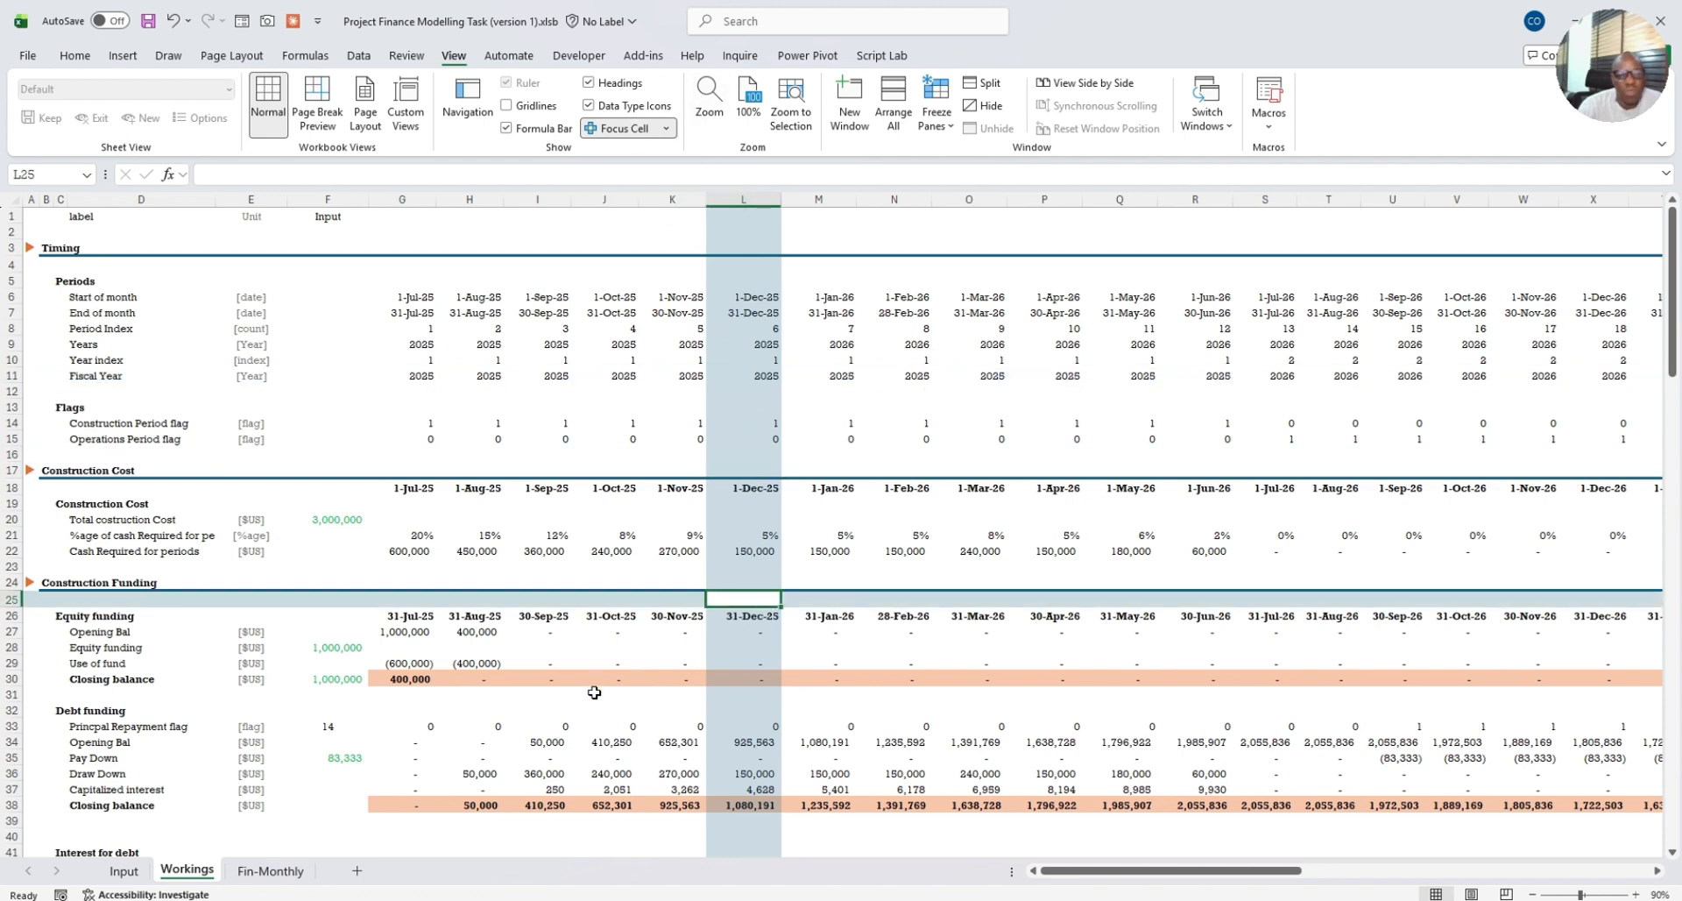
Step: Trace rows across the periods with Focus Cell in the debt interest, capacity utilization and operations cost sections
{"action": "scroll", "coordinate": [426, 699], "scroll_direction": "down", "scroll_amount": 9}
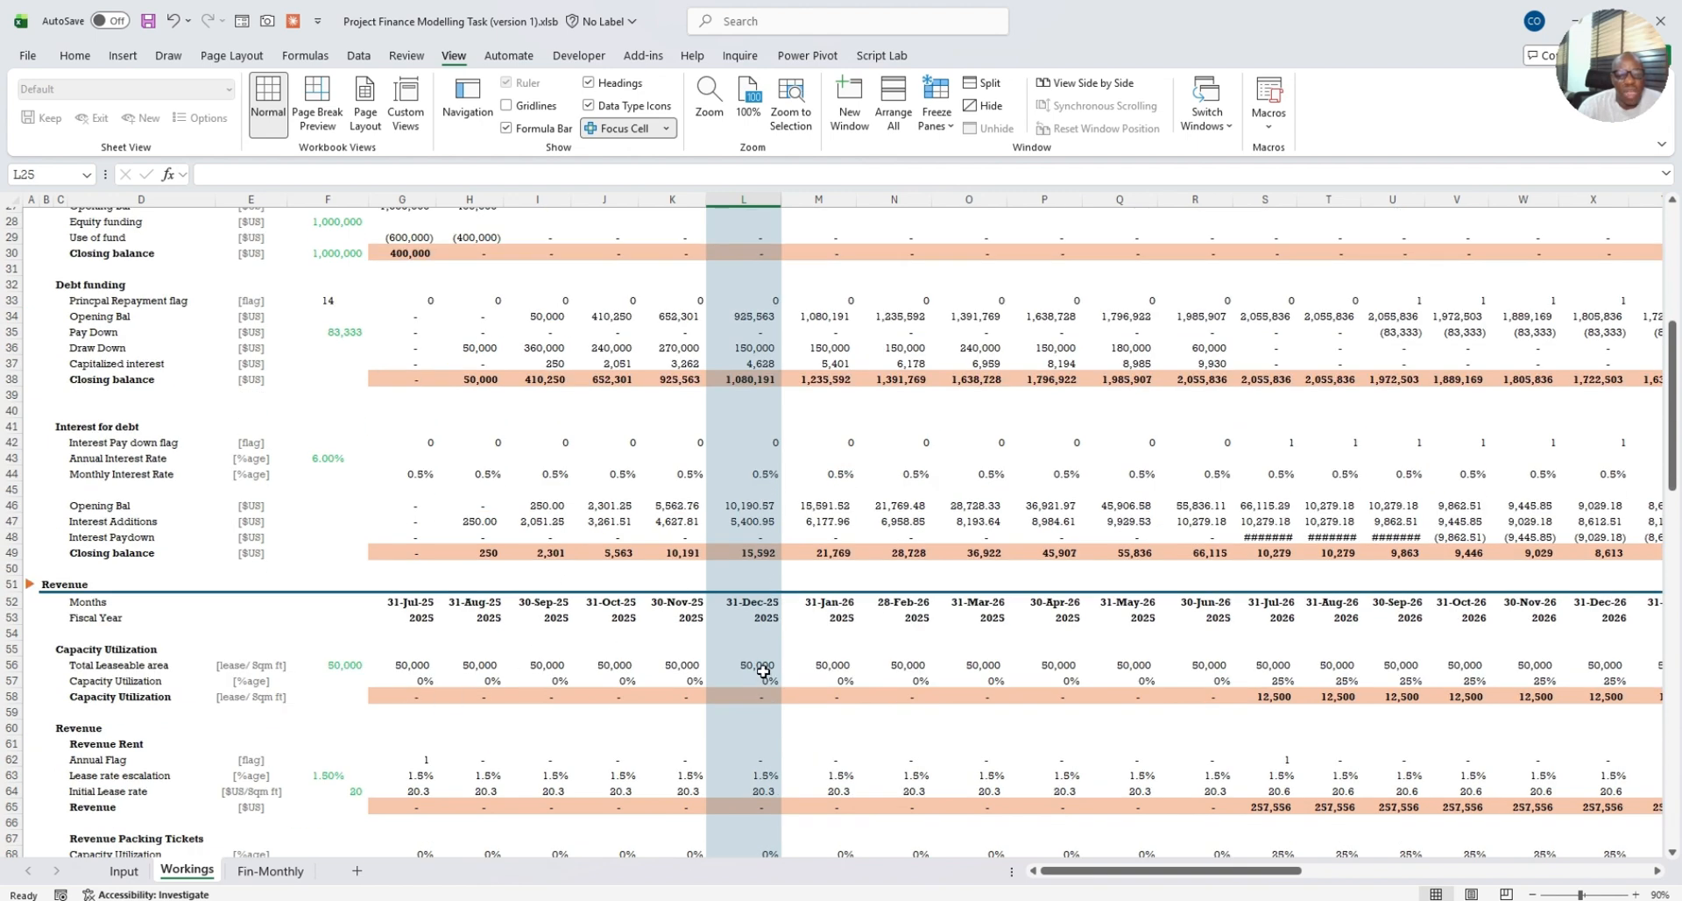
{"action": "left_click", "coordinate": [763, 670]}
{"action": "left_click", "coordinate": [913, 678]}
{"action": "left_click", "coordinate": [1095, 664]}
{"action": "left_click", "coordinate": [467, 660]}
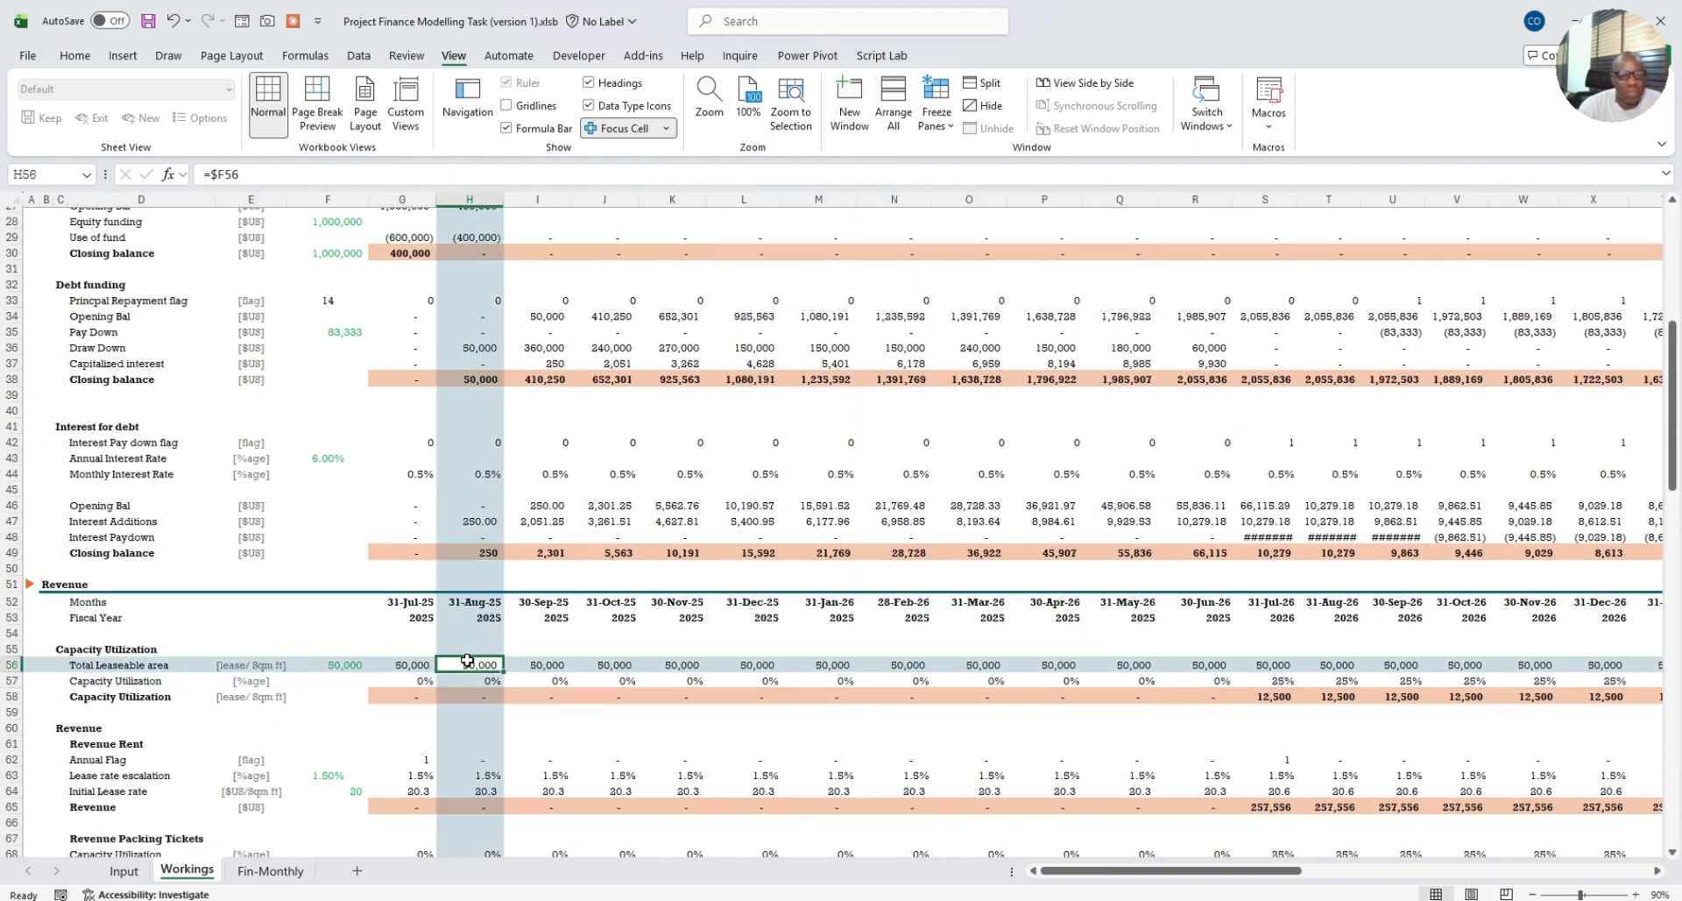
{"action": "left_click", "coordinate": [681, 524]}
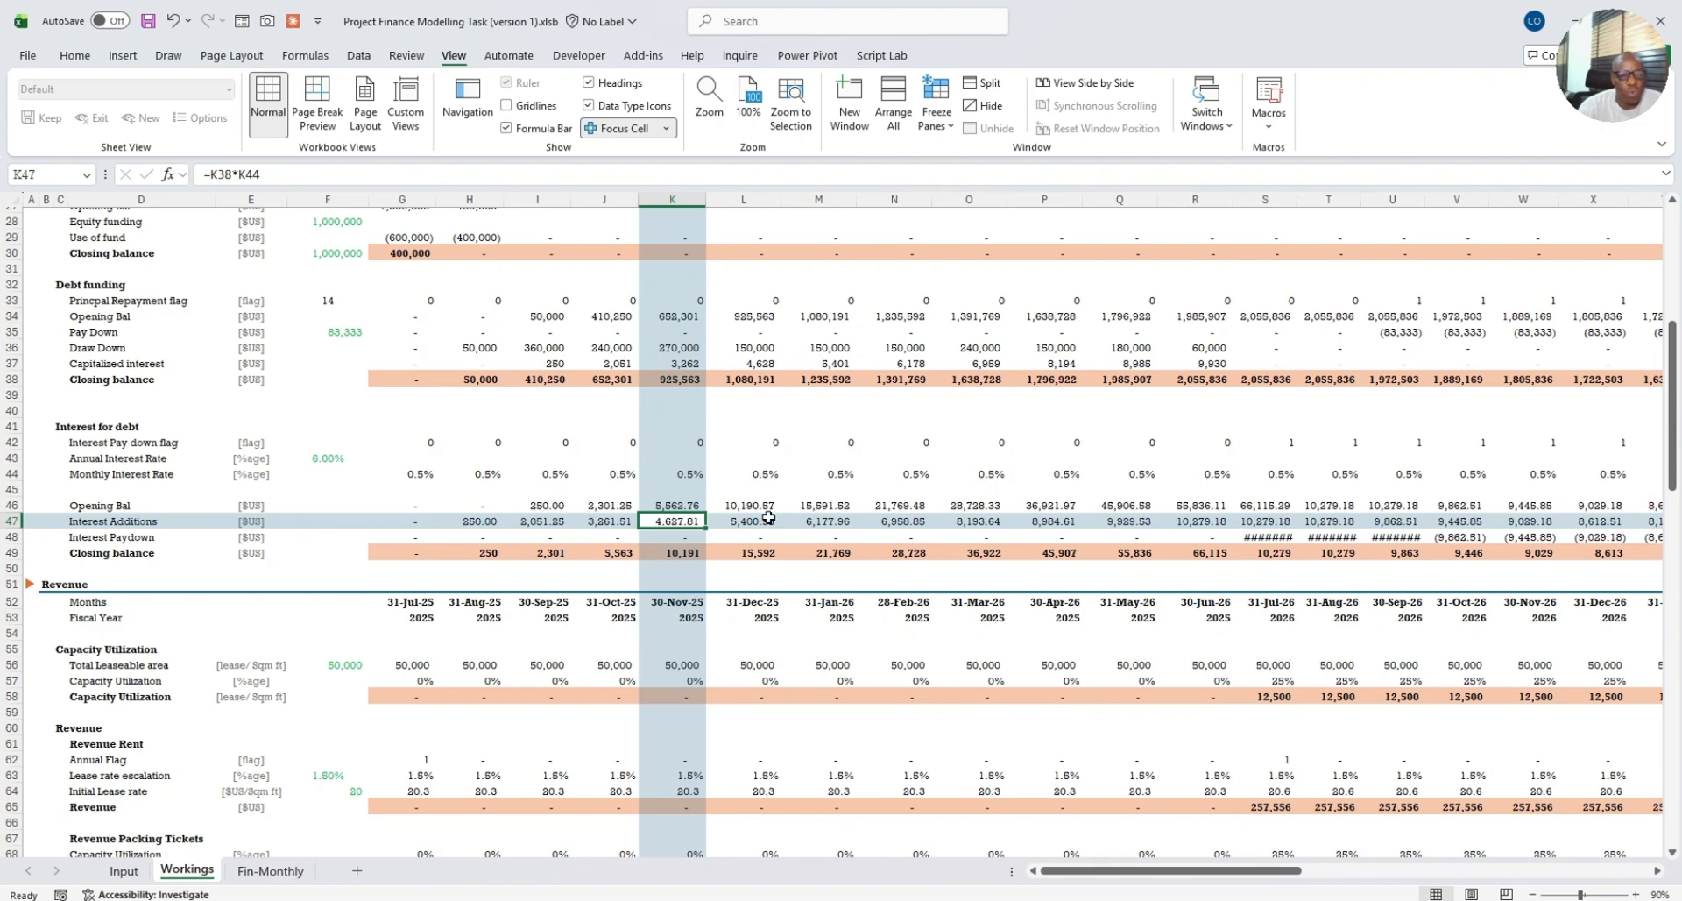
{"action": "left_click", "coordinate": [97, 668]}
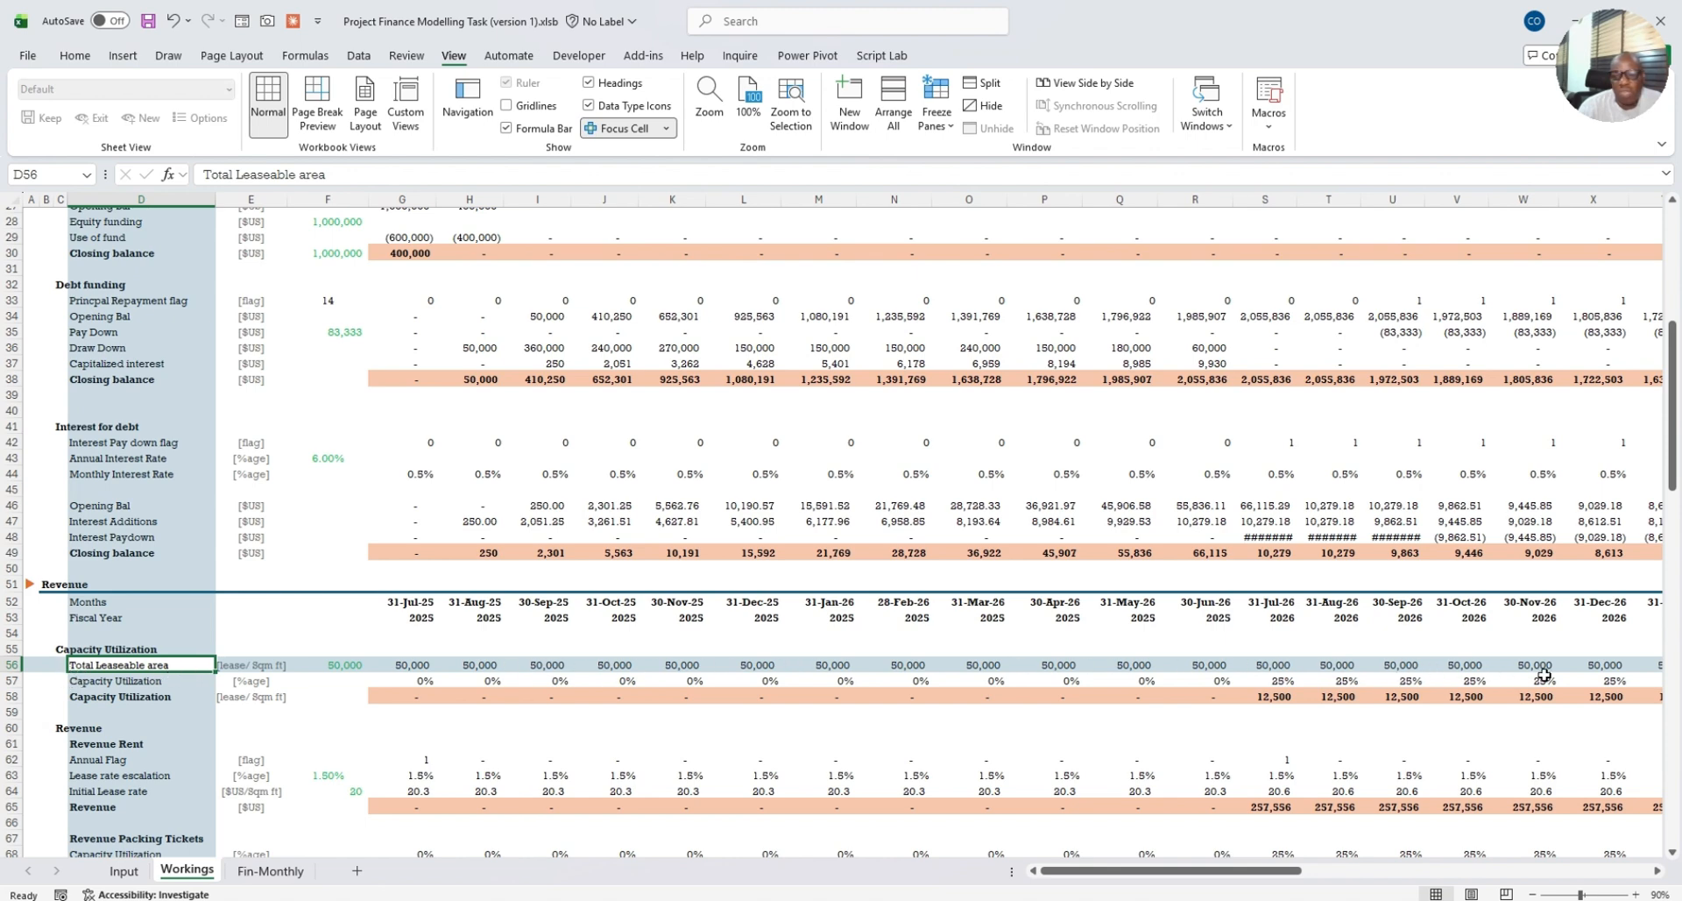
{"action": "scroll", "coordinate": [705, 639], "scroll_direction": "down", "scroll_amount": 3}
{"action": "scroll", "coordinate": [705, 639], "scroll_direction": "down", "scroll_amount": 12}
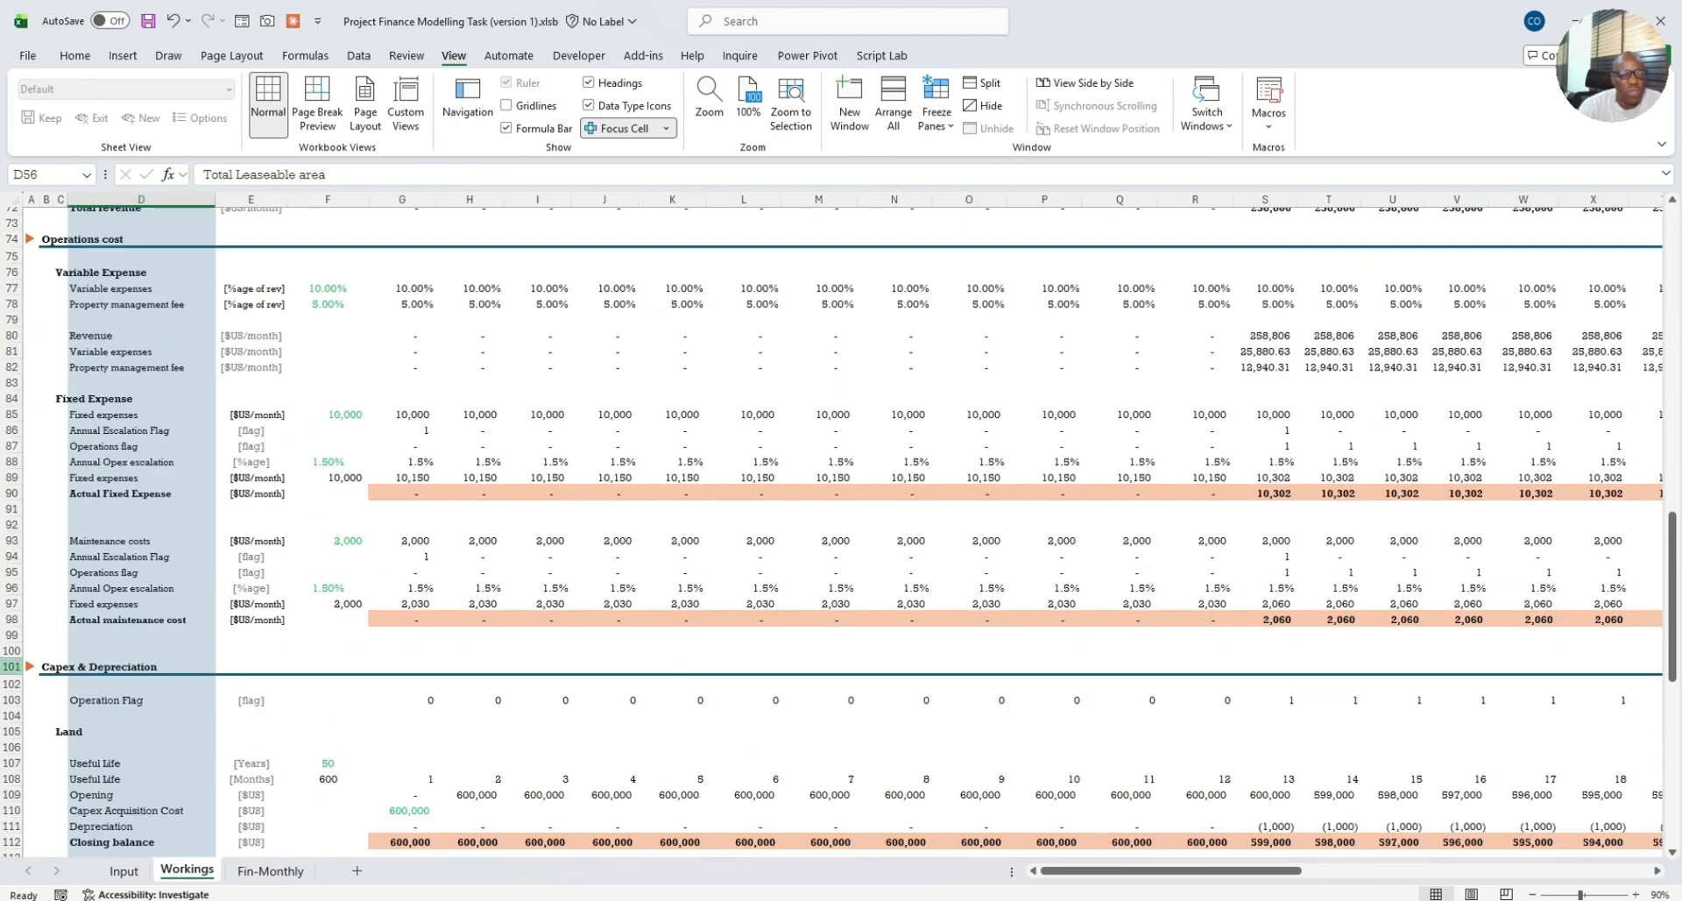
{"action": "left_click", "coordinate": [105, 588]}
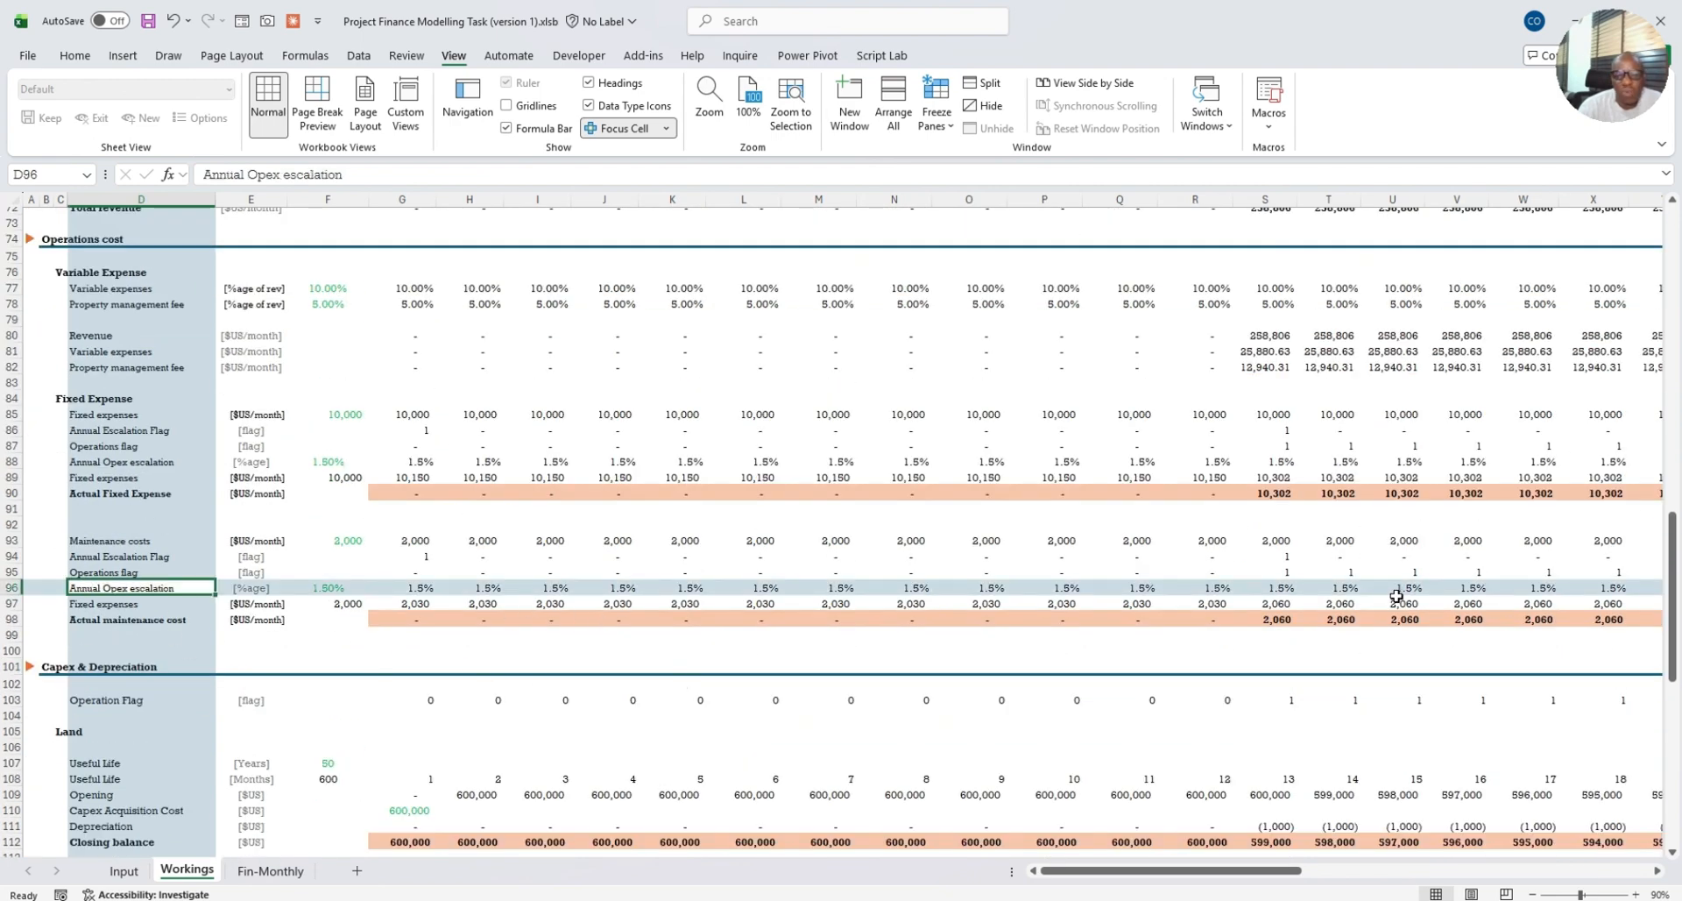
{"action": "left_click", "coordinate": [136, 478]}
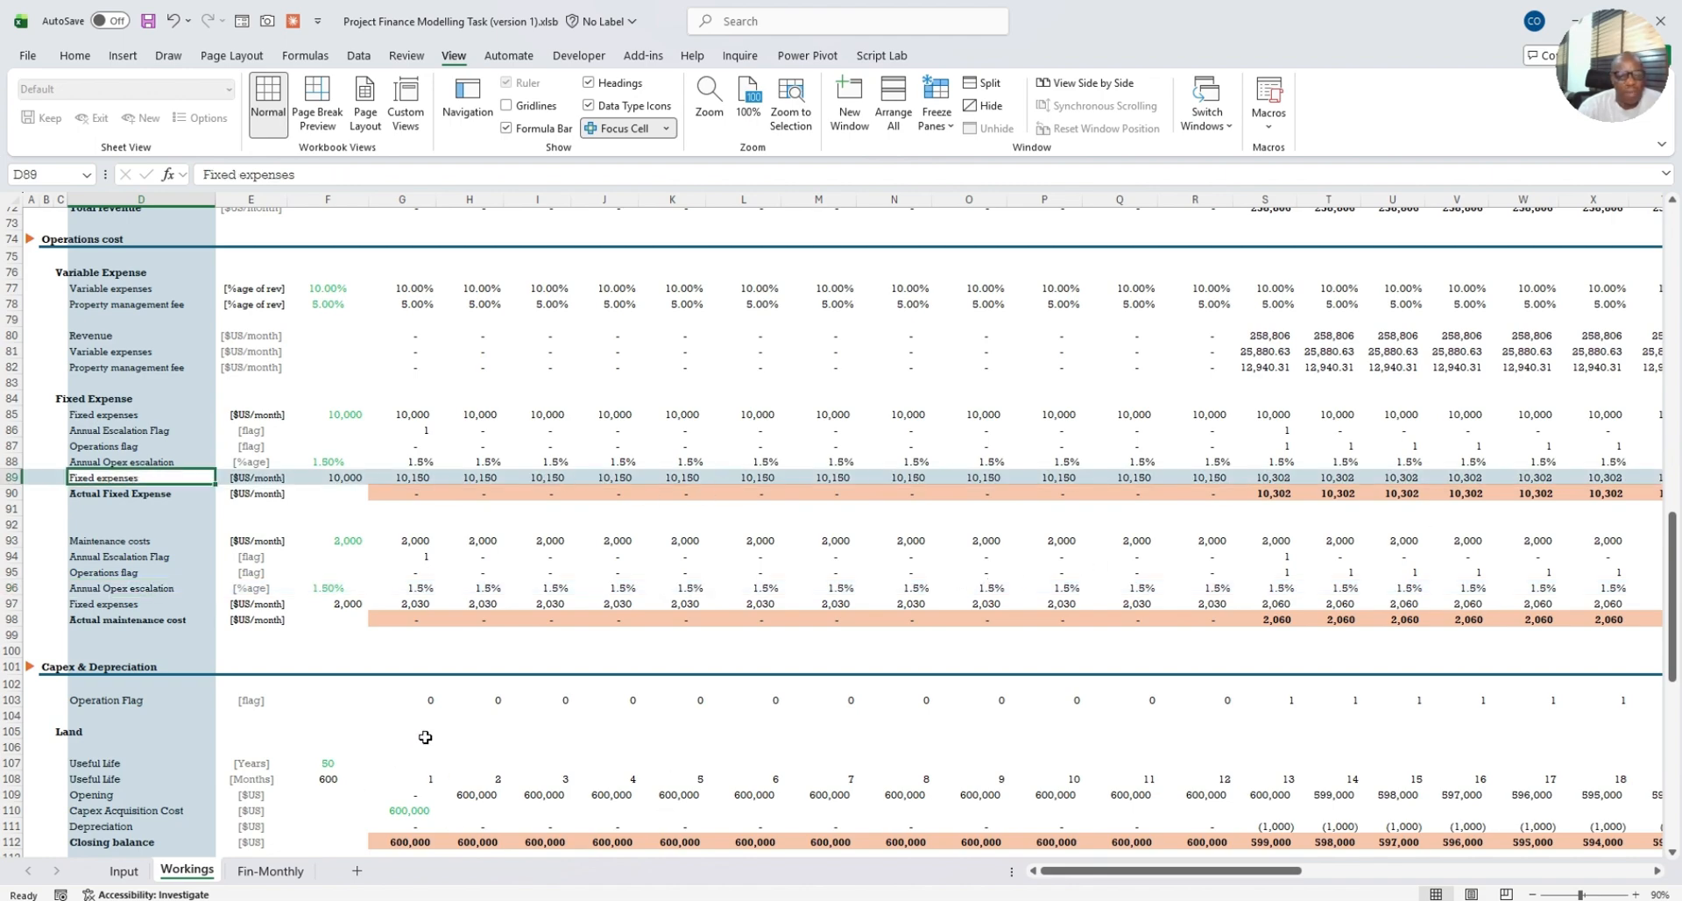
{"action": "scroll", "coordinate": [426, 734], "scroll_direction": "up", "scroll_amount": 10}
{"action": "scroll", "coordinate": [428, 731], "scroll_direction": "up", "scroll_amount": 14}
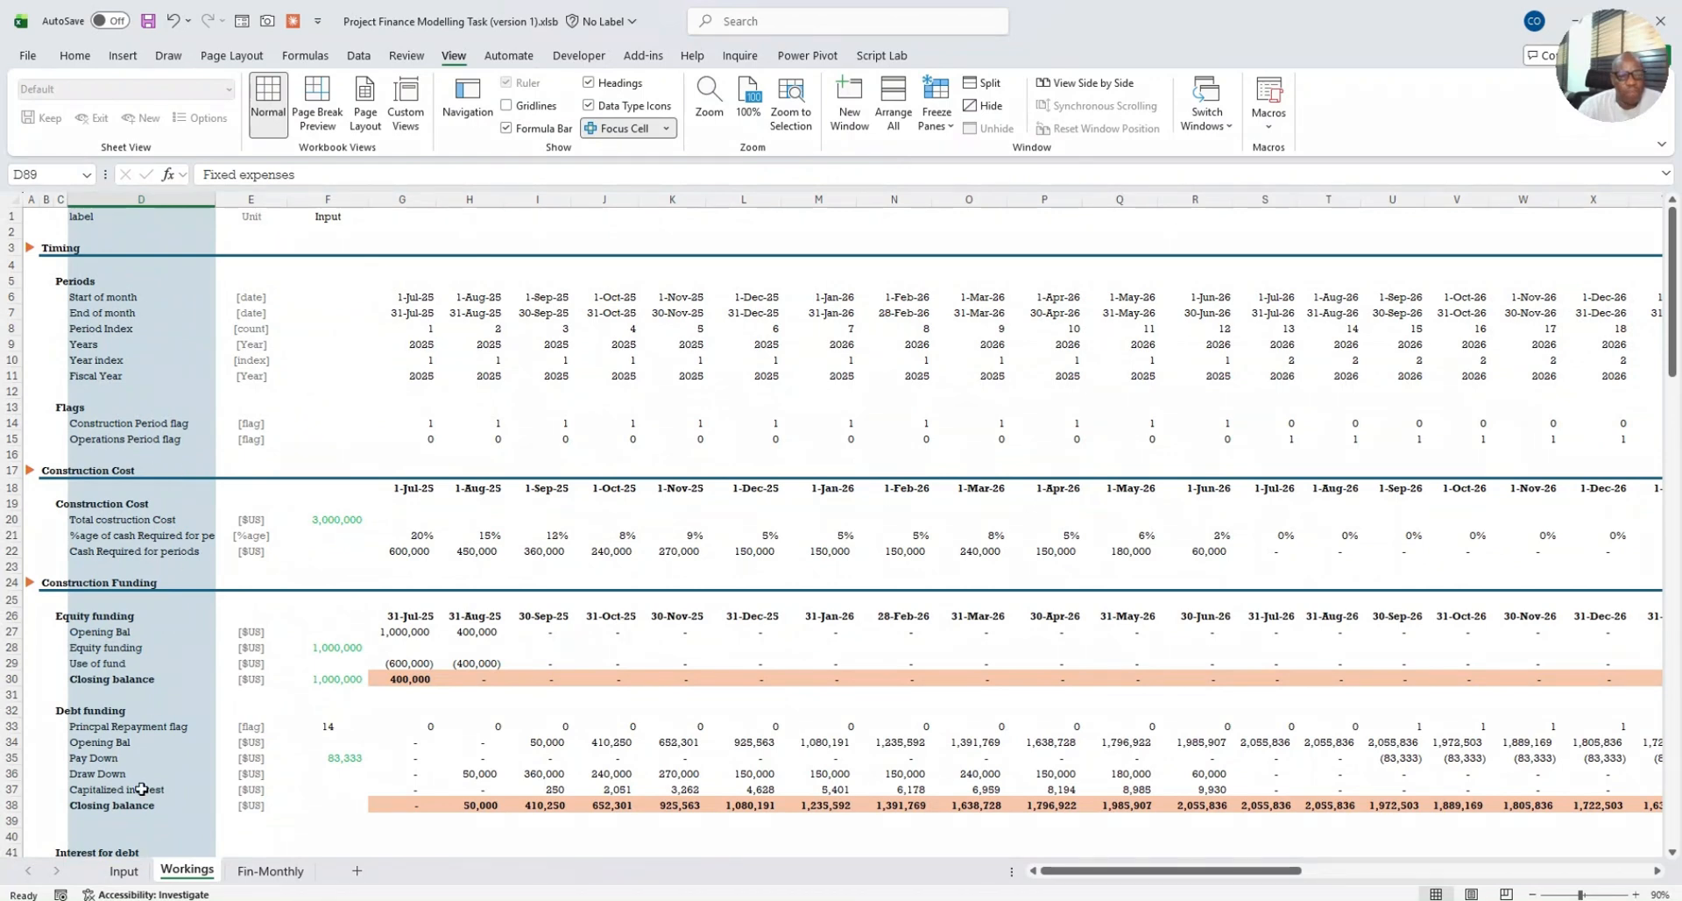
Step: Set the Focus Cell color to the orange theme color and try the highlight on several construction cells
{"action": "left_click", "coordinate": [668, 130]}
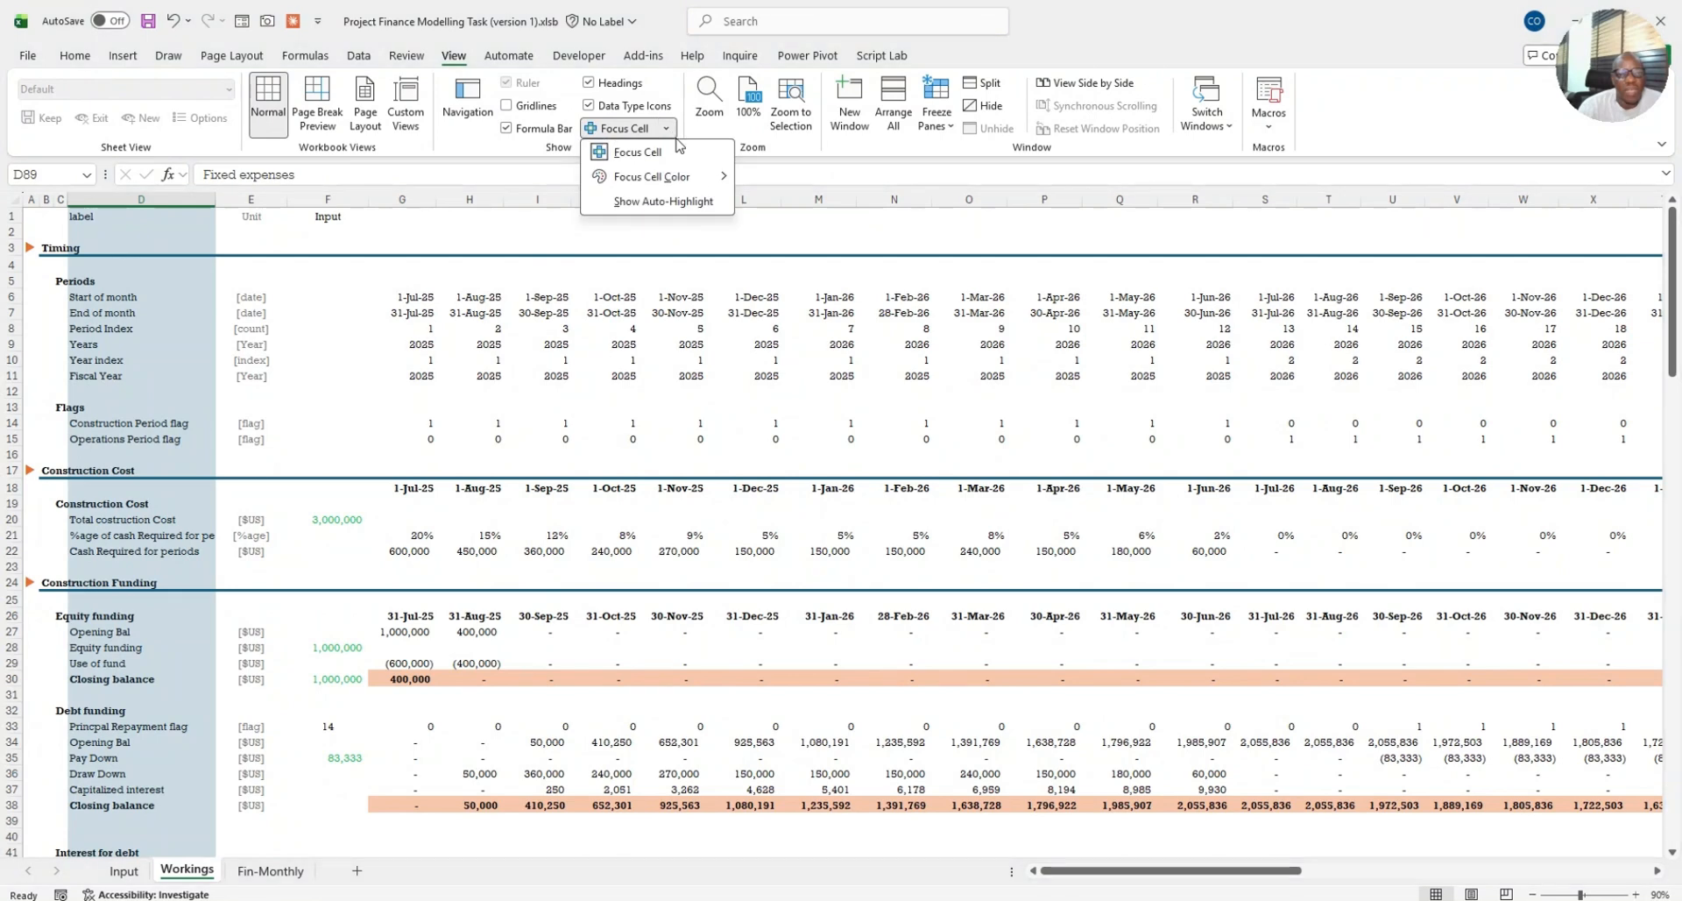
{"action": "mouse_move", "coordinate": [637, 179]}
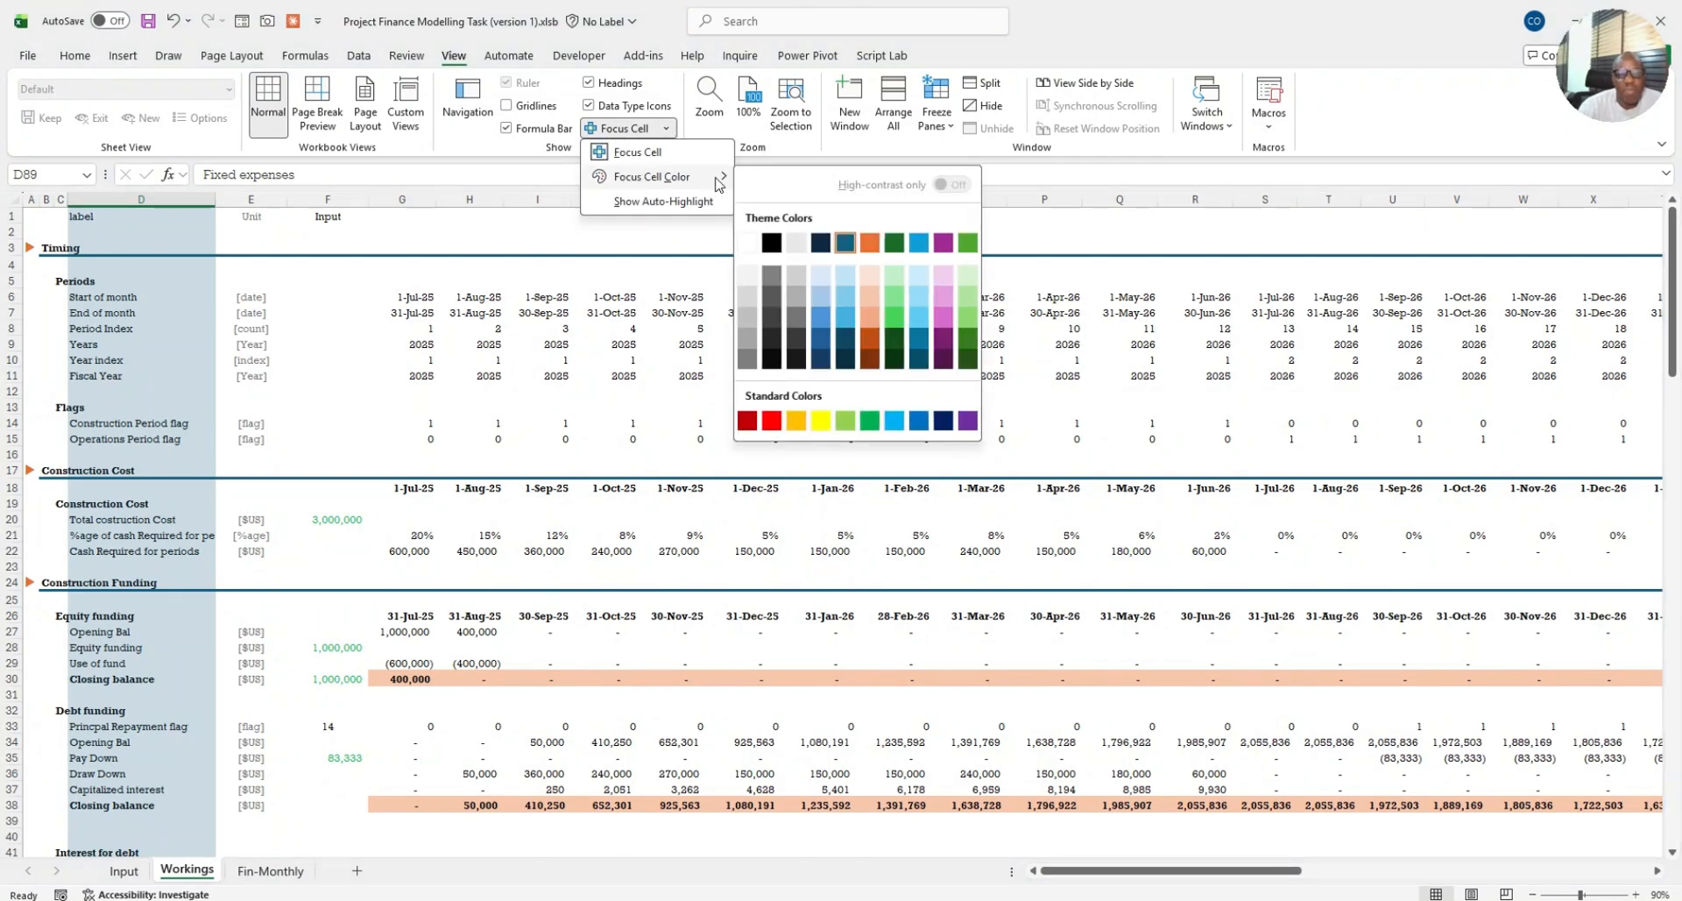
{"action": "left_click", "coordinate": [869, 242]}
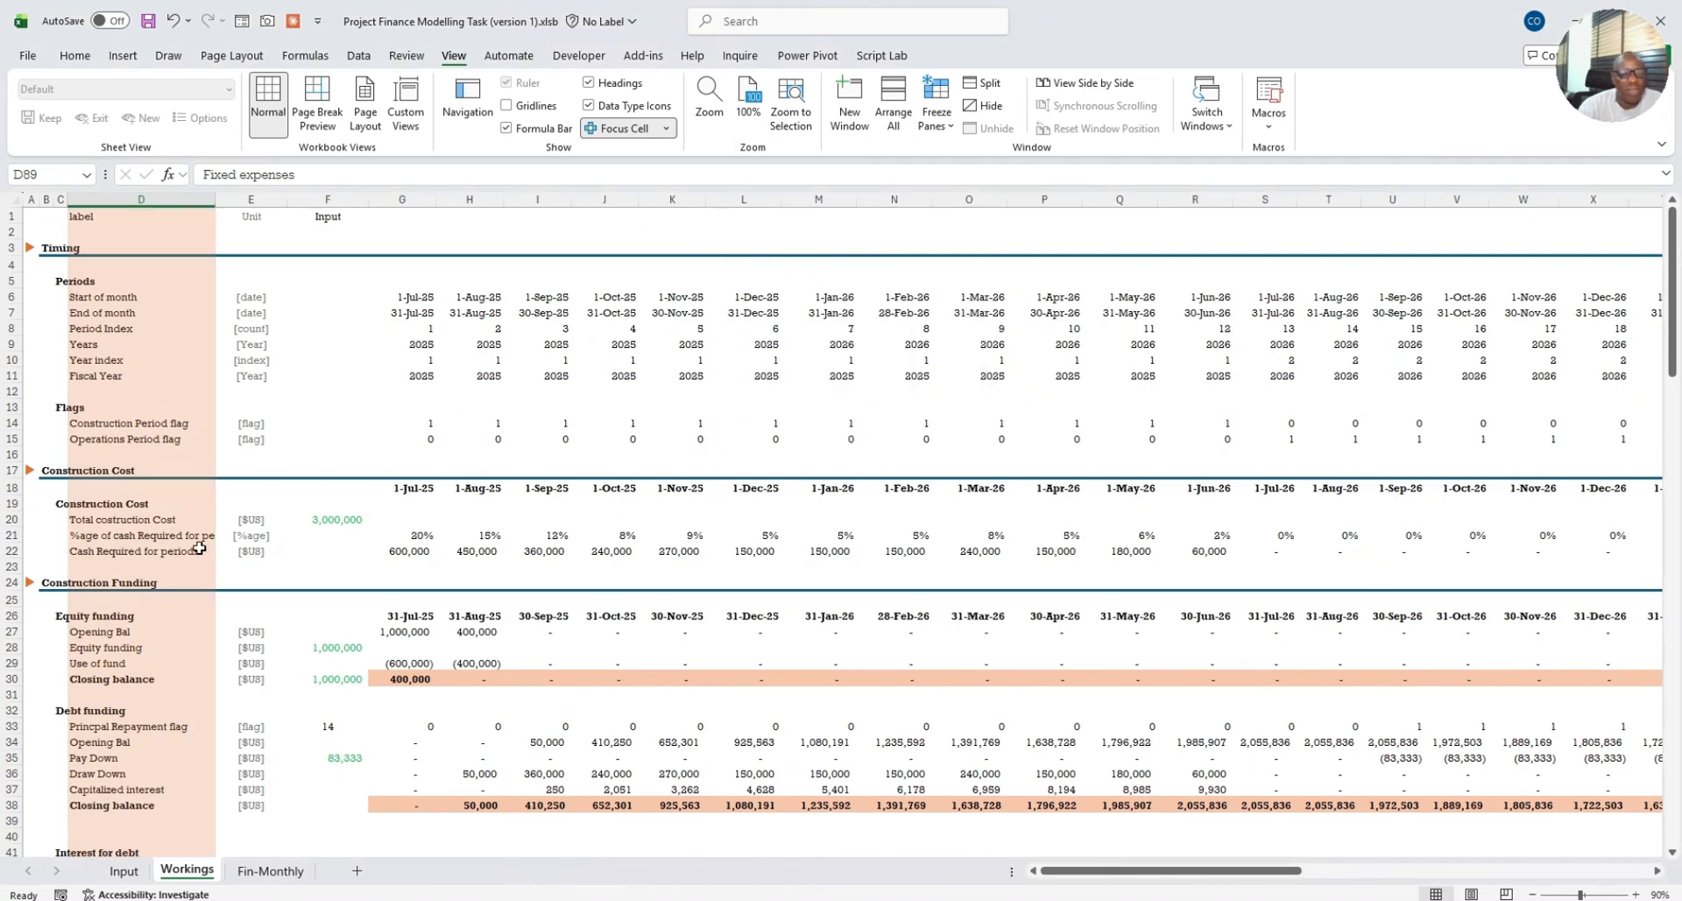
{"action": "left_click", "coordinate": [631, 575]}
{"action": "left_click", "coordinate": [595, 439]}
{"action": "left_click", "coordinate": [883, 411]}
{"action": "left_click", "coordinate": [834, 617]}
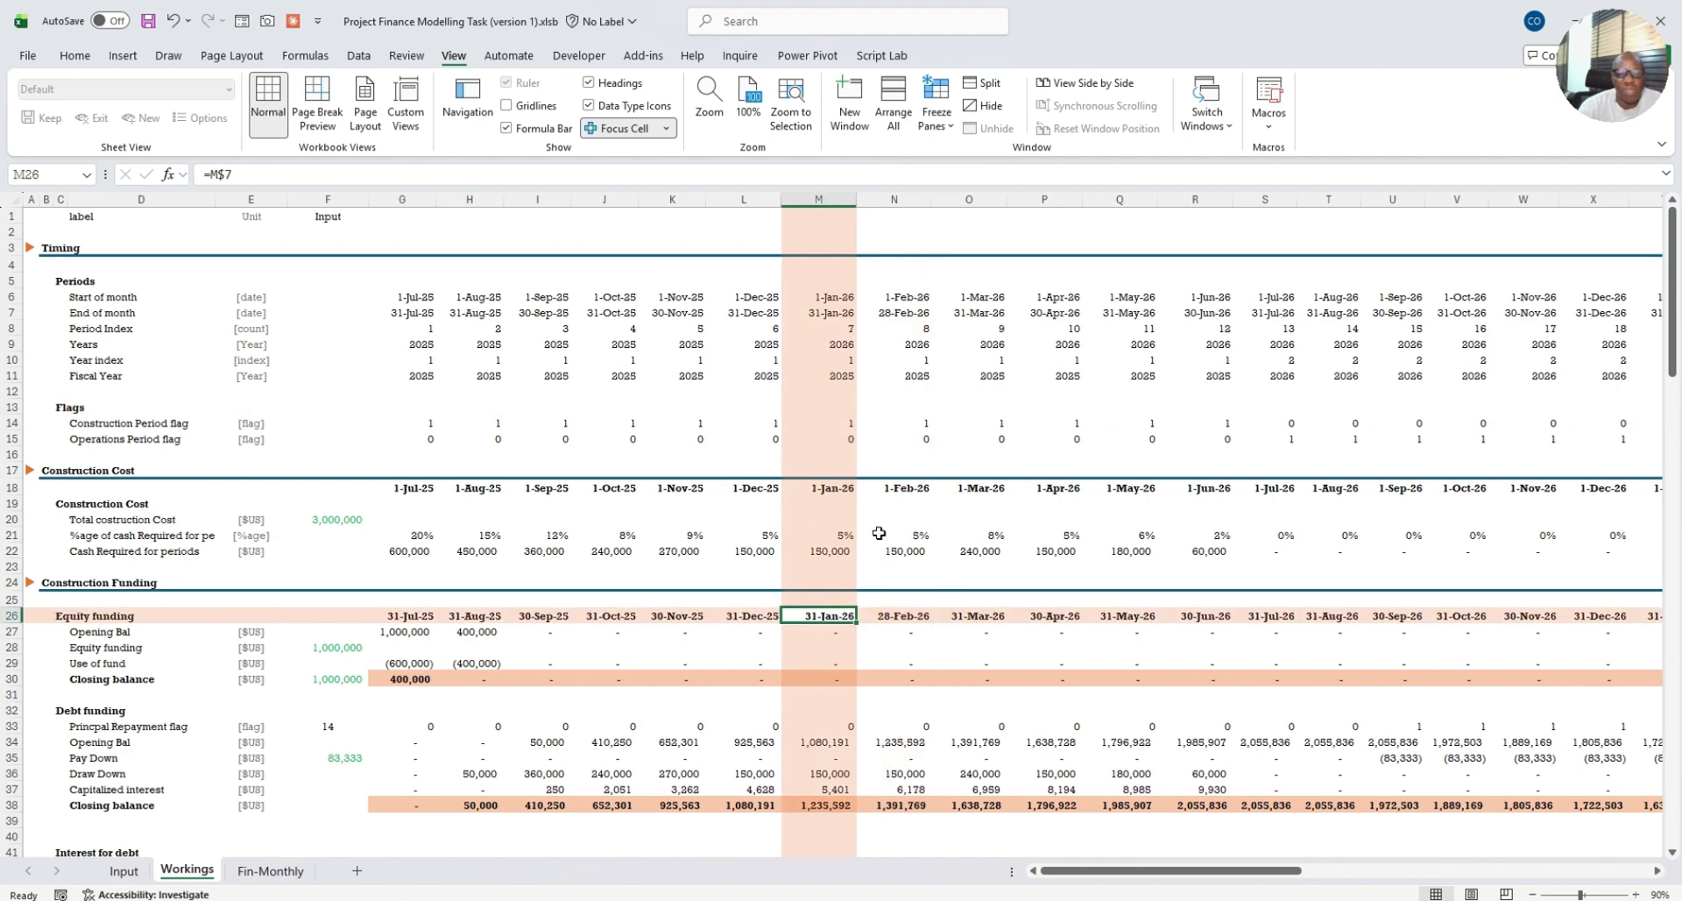
{"action": "left_click", "coordinate": [926, 518]}
{"action": "left_click", "coordinate": [901, 539]}
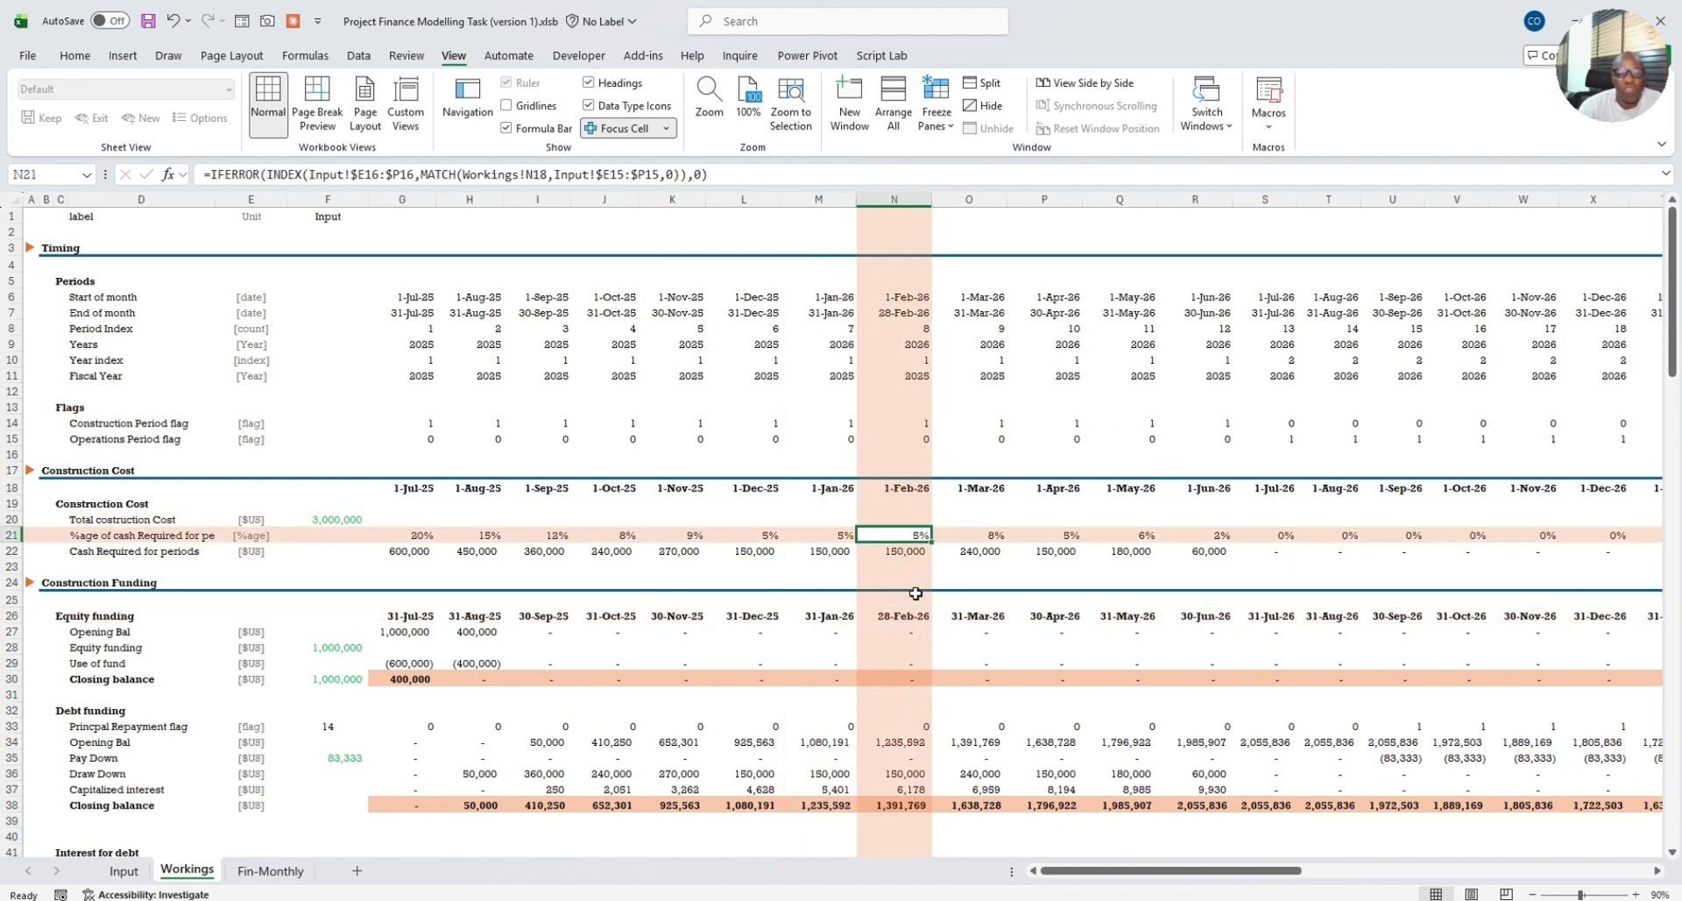
Step: Set the Focus Cell color to the golden-orange standard color and try it on several cells, ending at H27
{"action": "left_click", "coordinate": [668, 129]}
{"action": "mouse_move", "coordinate": [694, 180]}
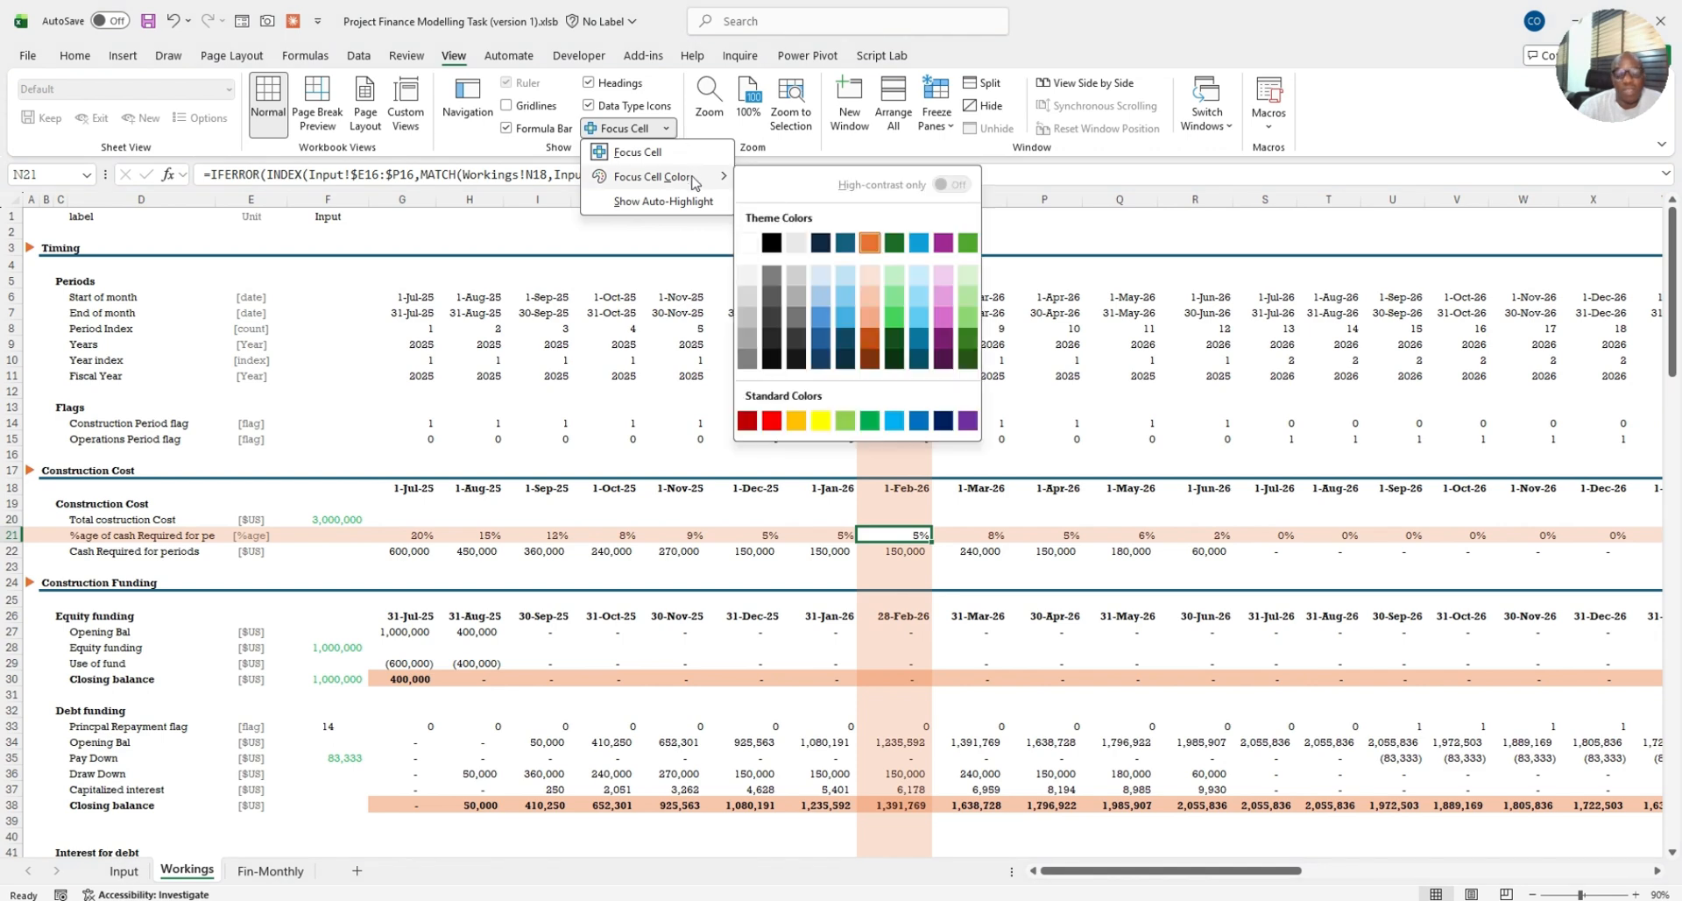
{"action": "left_click", "coordinate": [796, 420]}
{"action": "left_click", "coordinate": [723, 645]}
{"action": "left_click", "coordinate": [652, 392]}
{"action": "left_click", "coordinate": [485, 631]}
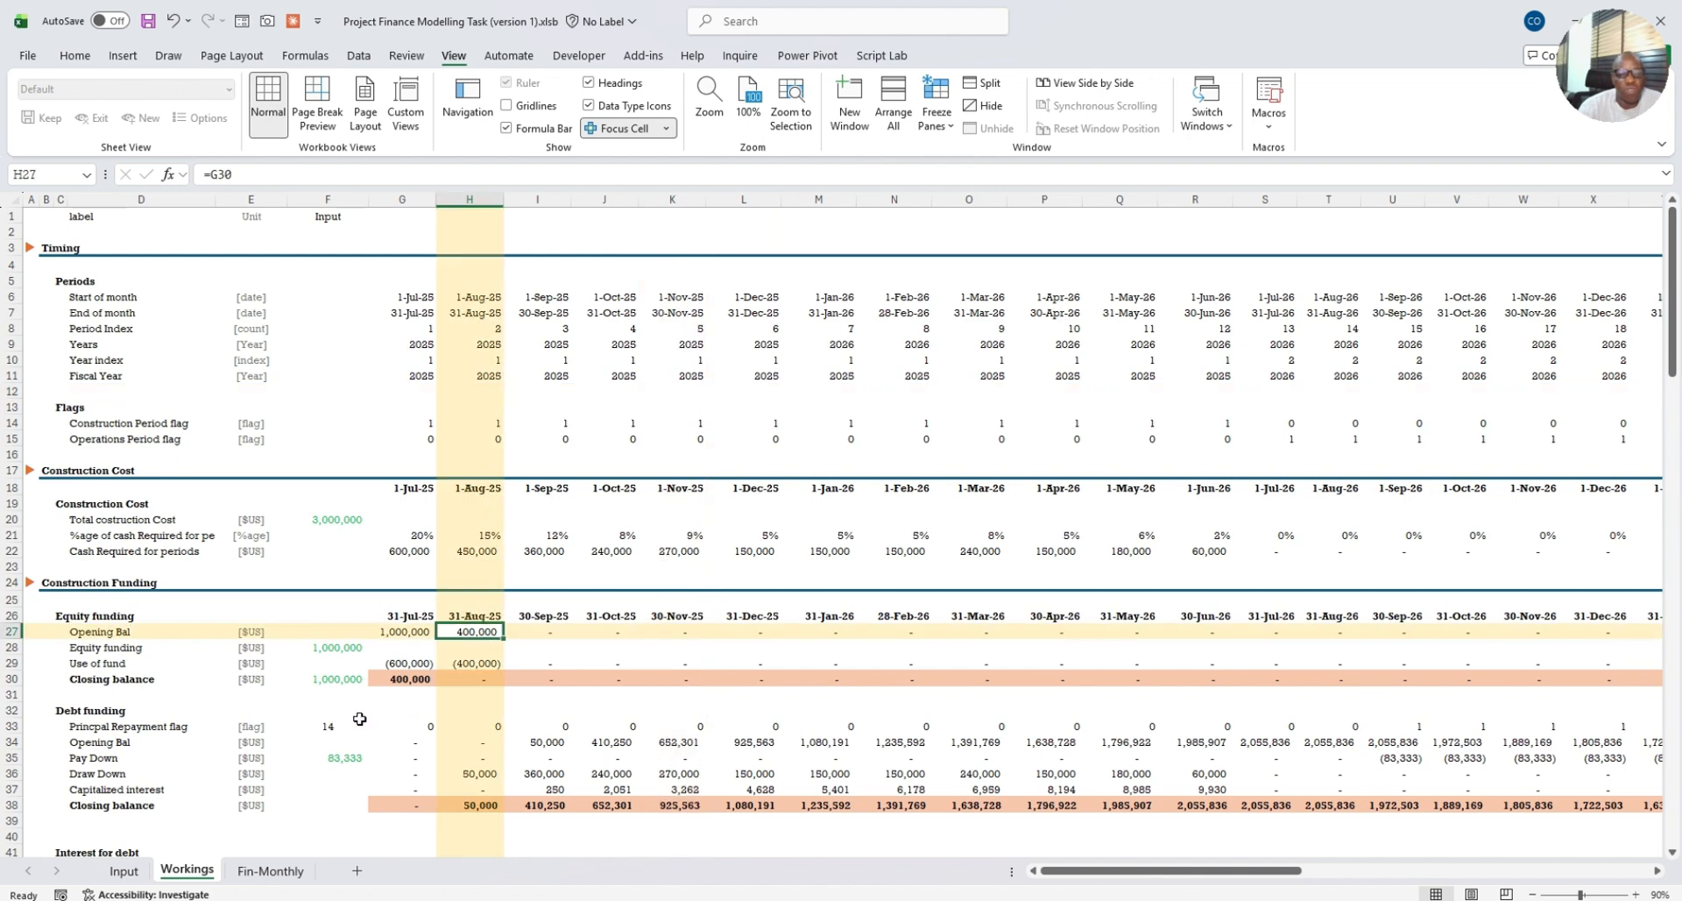
Step: Examine the Focus Cell row and column highlight on cells across the timing, construction cost, equity funding and debt funding sections
{"action": "left_click", "coordinate": [360, 722]}
{"action": "left_click", "coordinate": [879, 803]}
{"action": "left_click", "coordinate": [904, 422]}
{"action": "left_click", "coordinate": [1179, 374]}
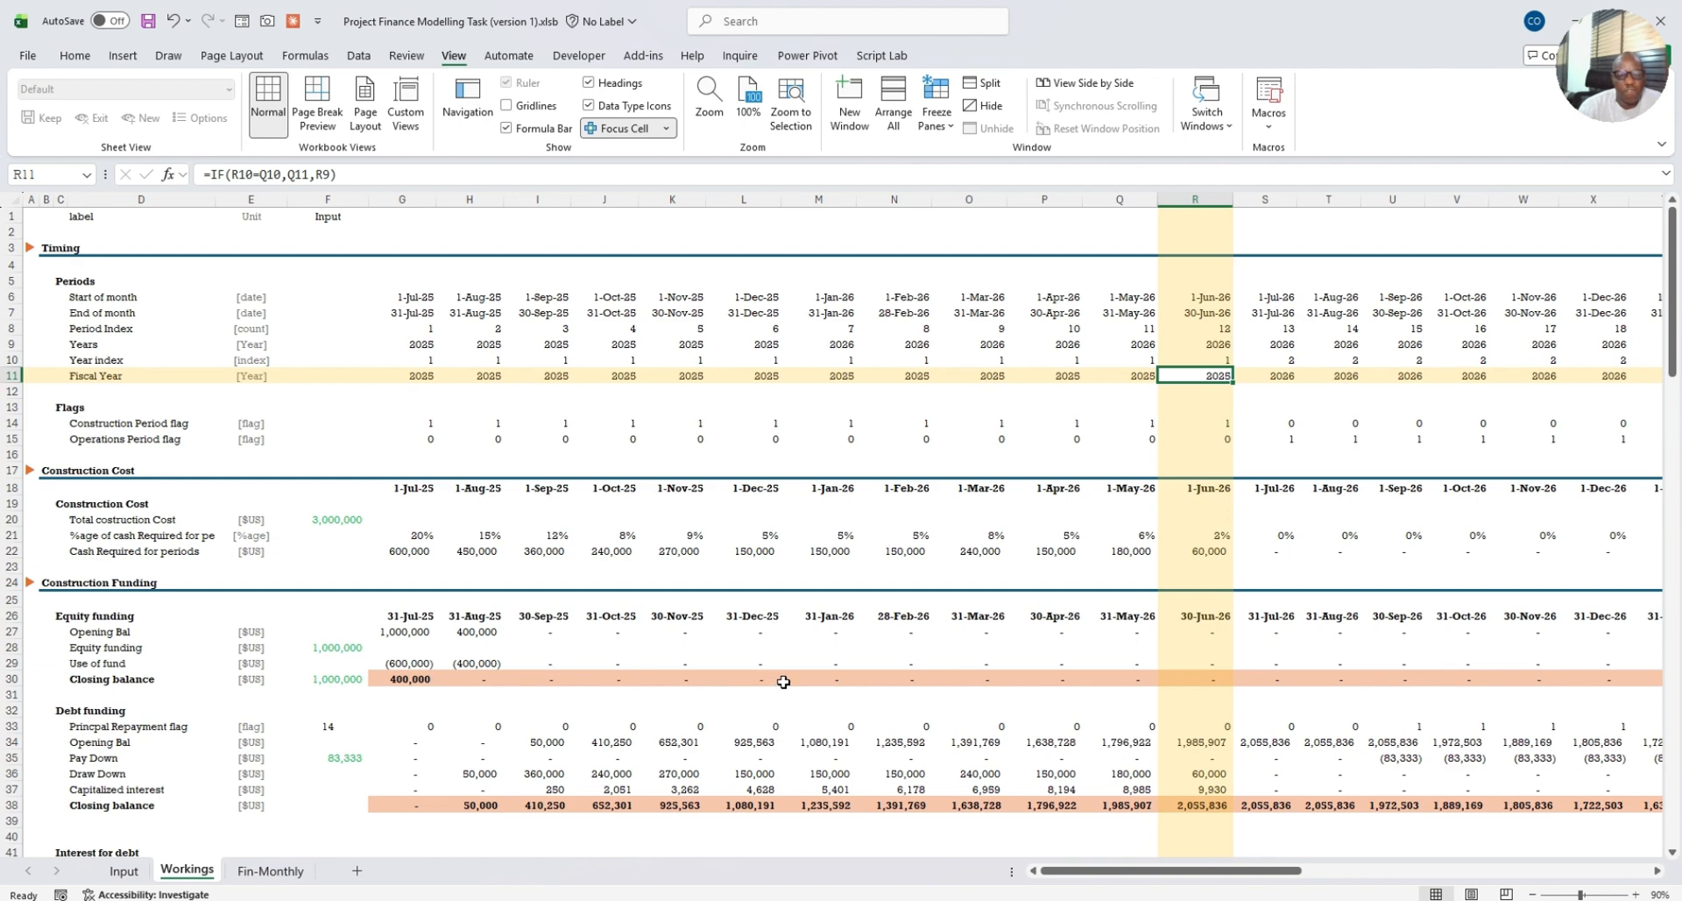
{"action": "left_click", "coordinate": [745, 679]}
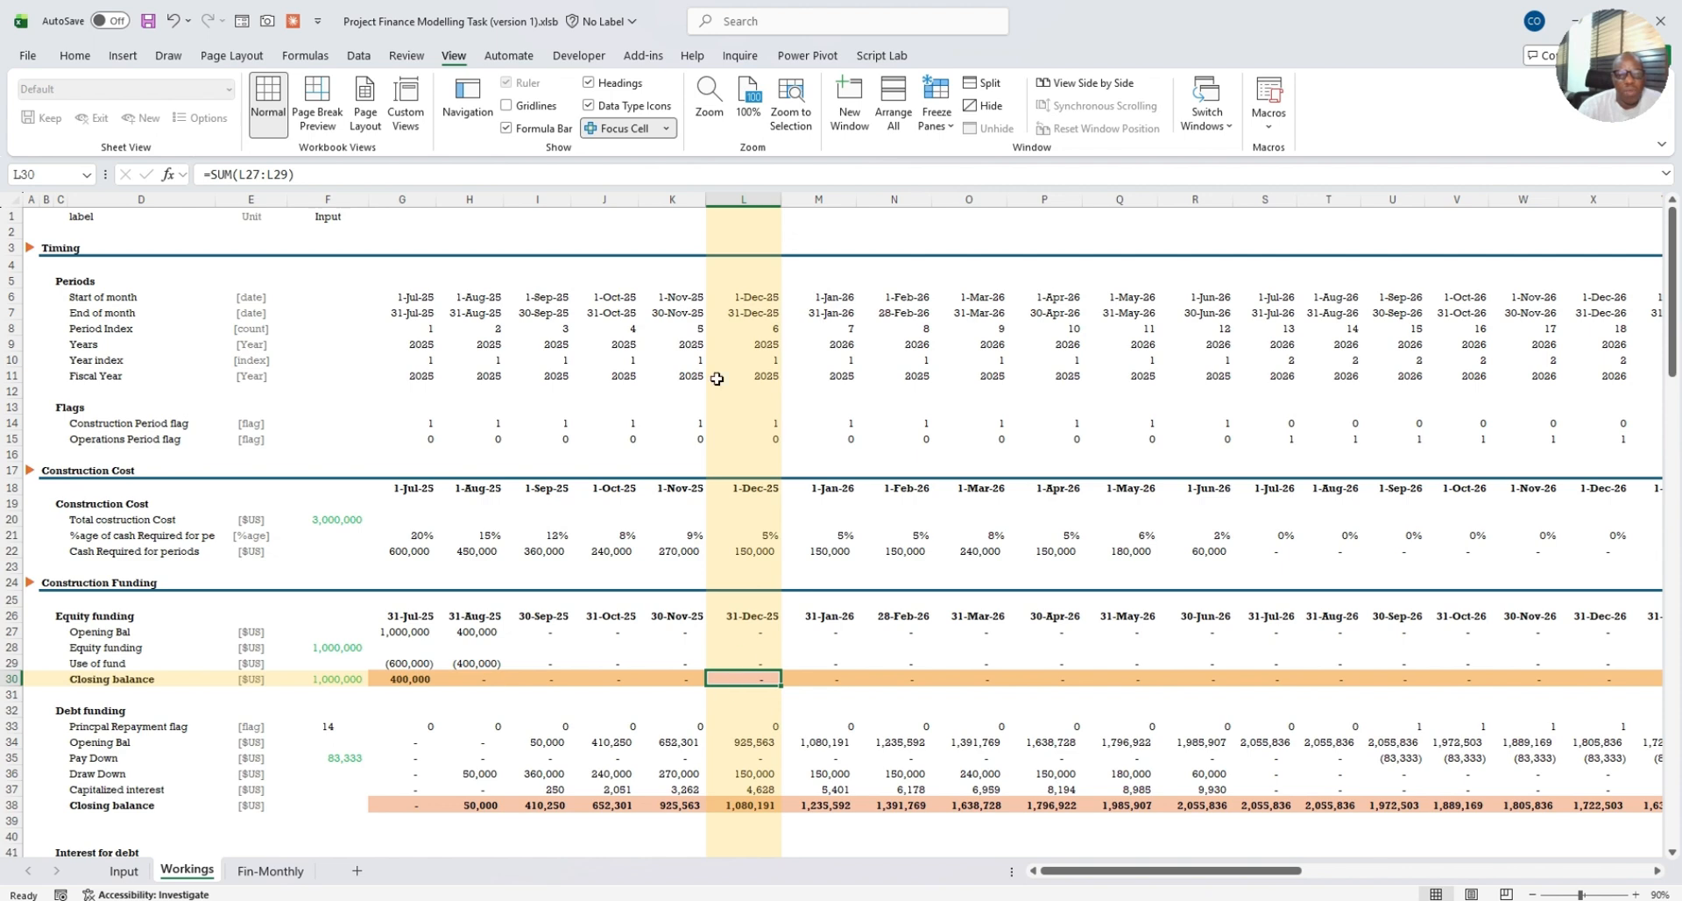
{"action": "left_click", "coordinate": [789, 348]}
{"action": "left_click", "coordinate": [726, 500]}
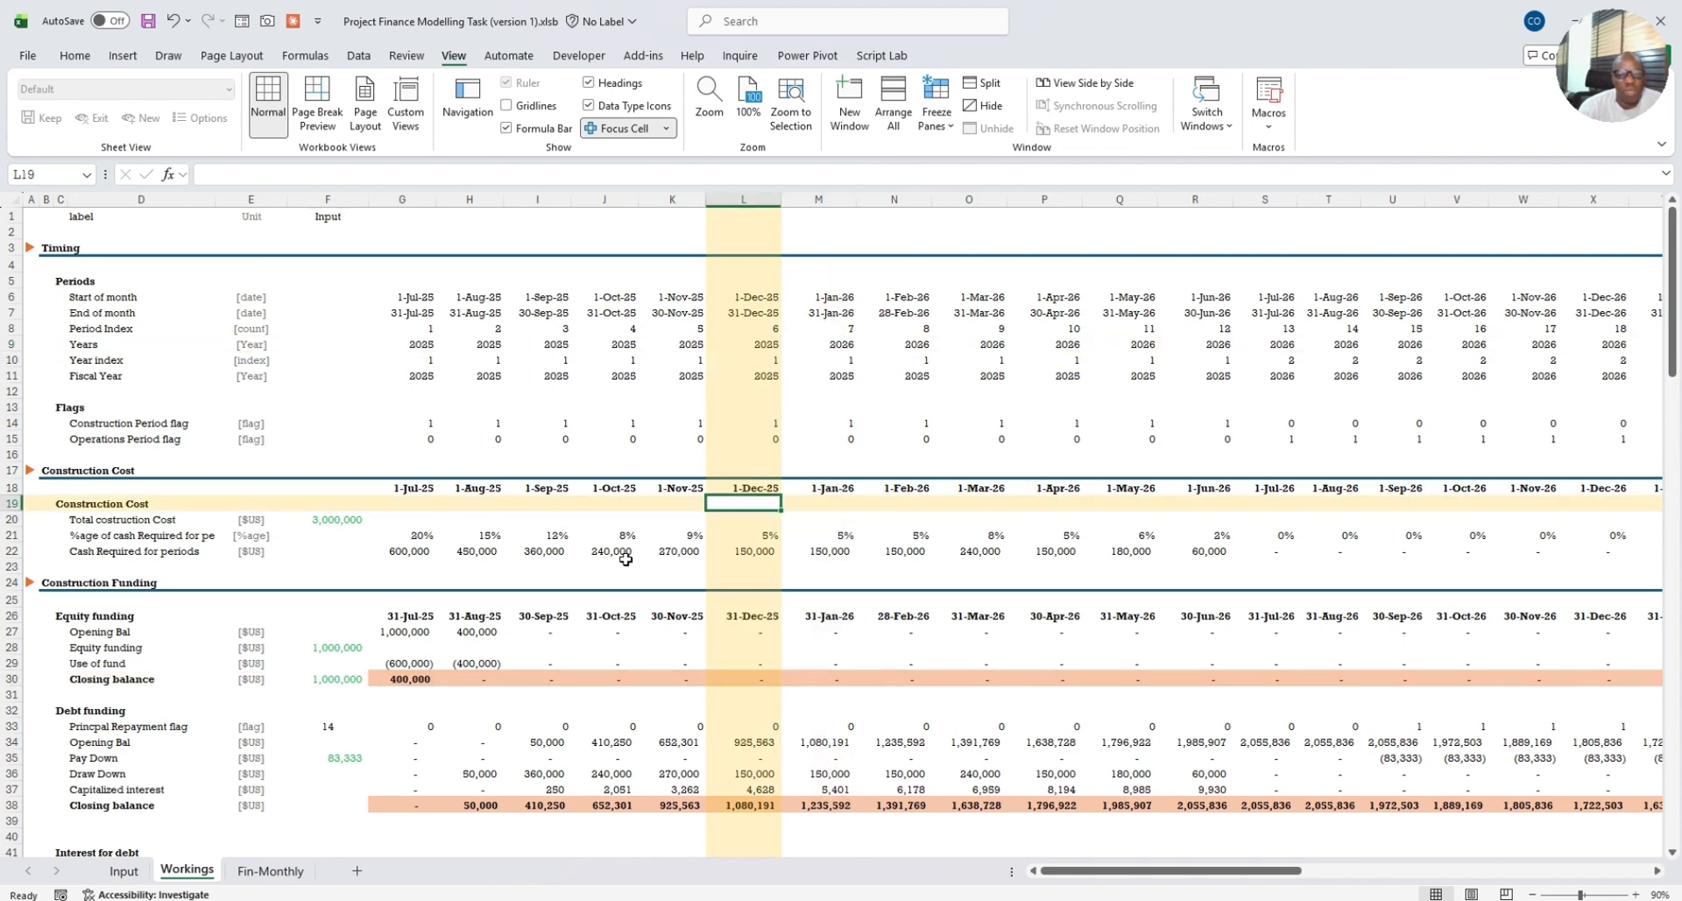
{"action": "left_click", "coordinate": [558, 614]}
{"action": "left_click", "coordinate": [984, 615]}
{"action": "left_click", "coordinate": [862, 740]}
{"action": "left_click", "coordinate": [759, 773]}
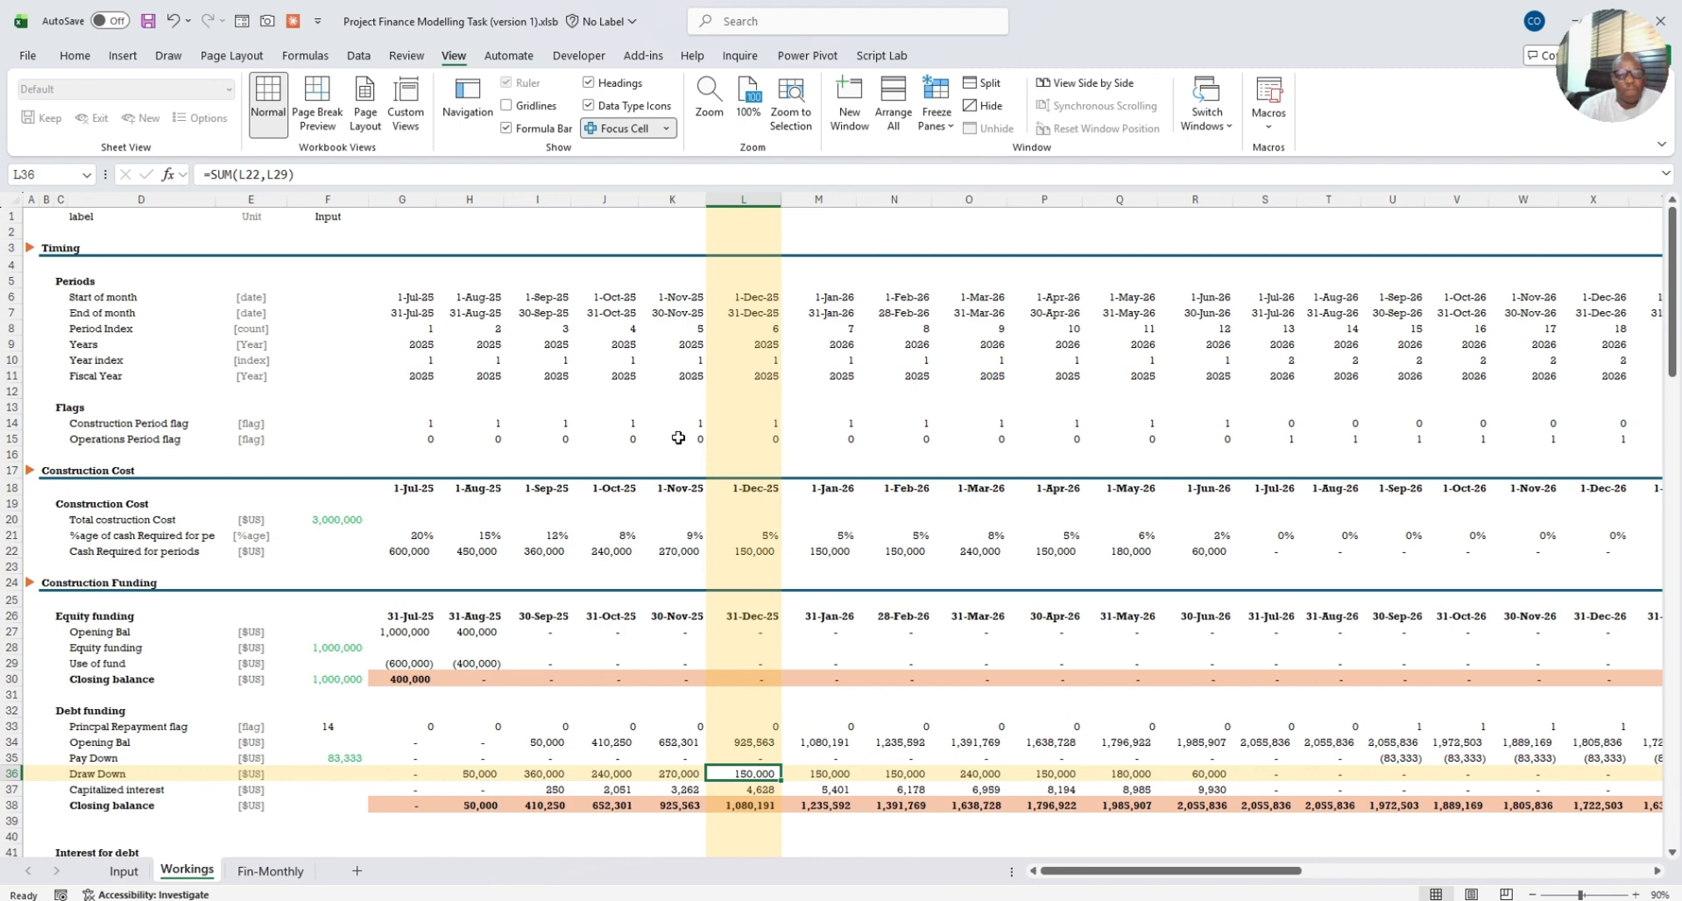
Step: Toggle the Show Auto-Highlight option of Focus Cell and turn Focus Cell off
{"action": "left_click", "coordinate": [667, 130]}
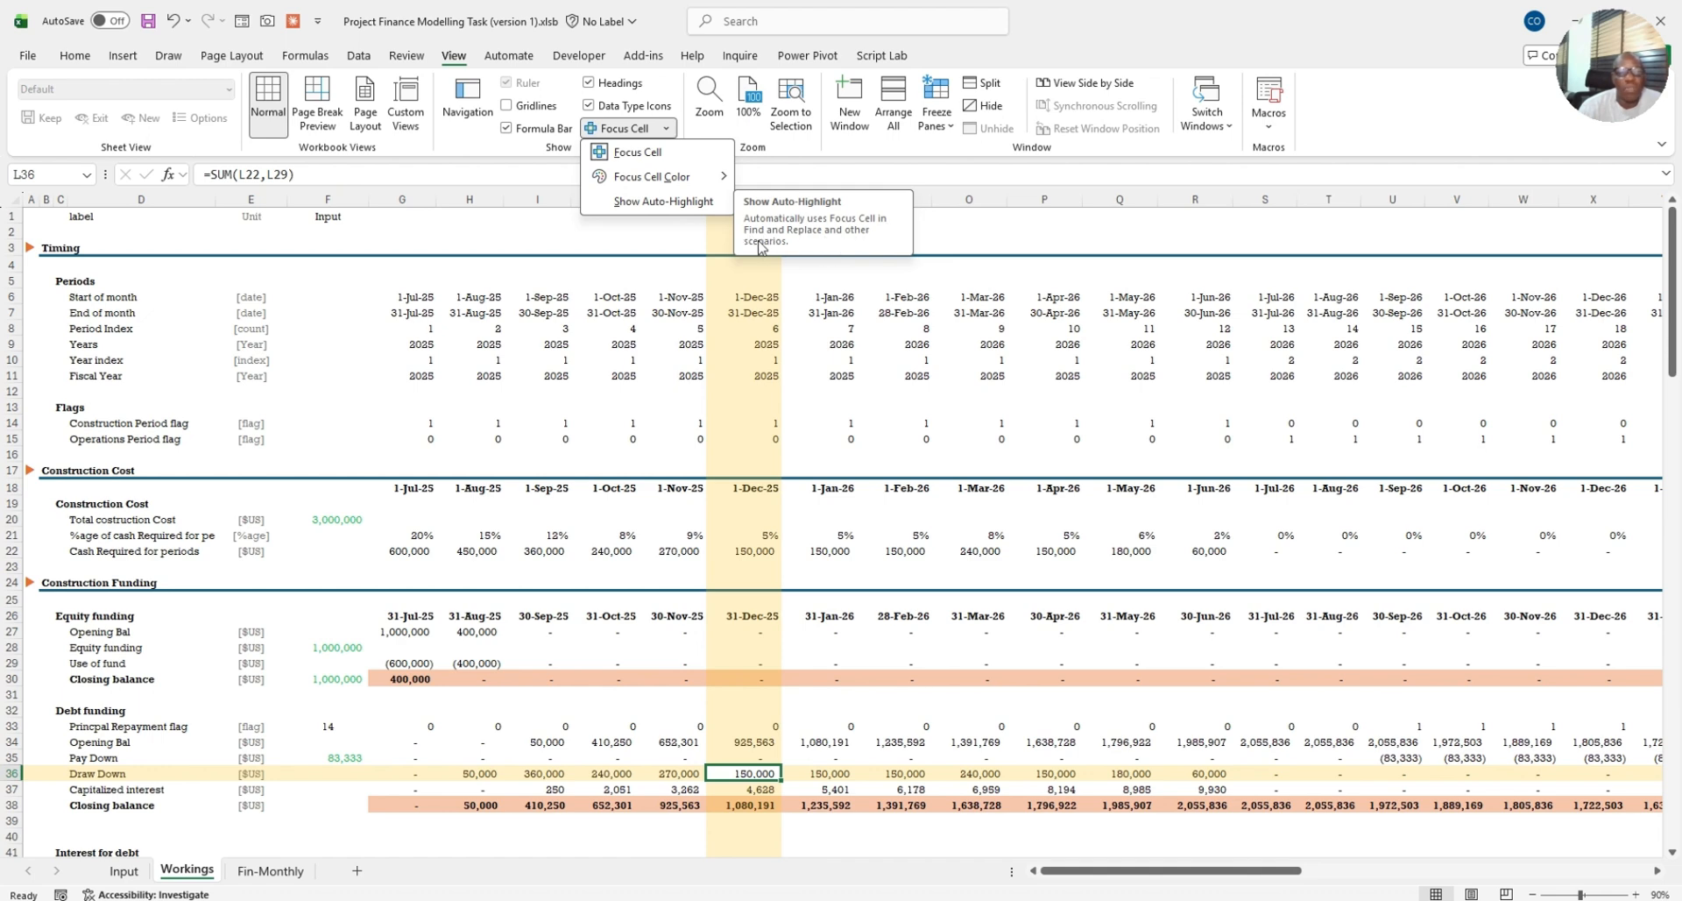
{"action": "left_click", "coordinate": [682, 204]}
{"action": "left_click", "coordinate": [624, 343]}
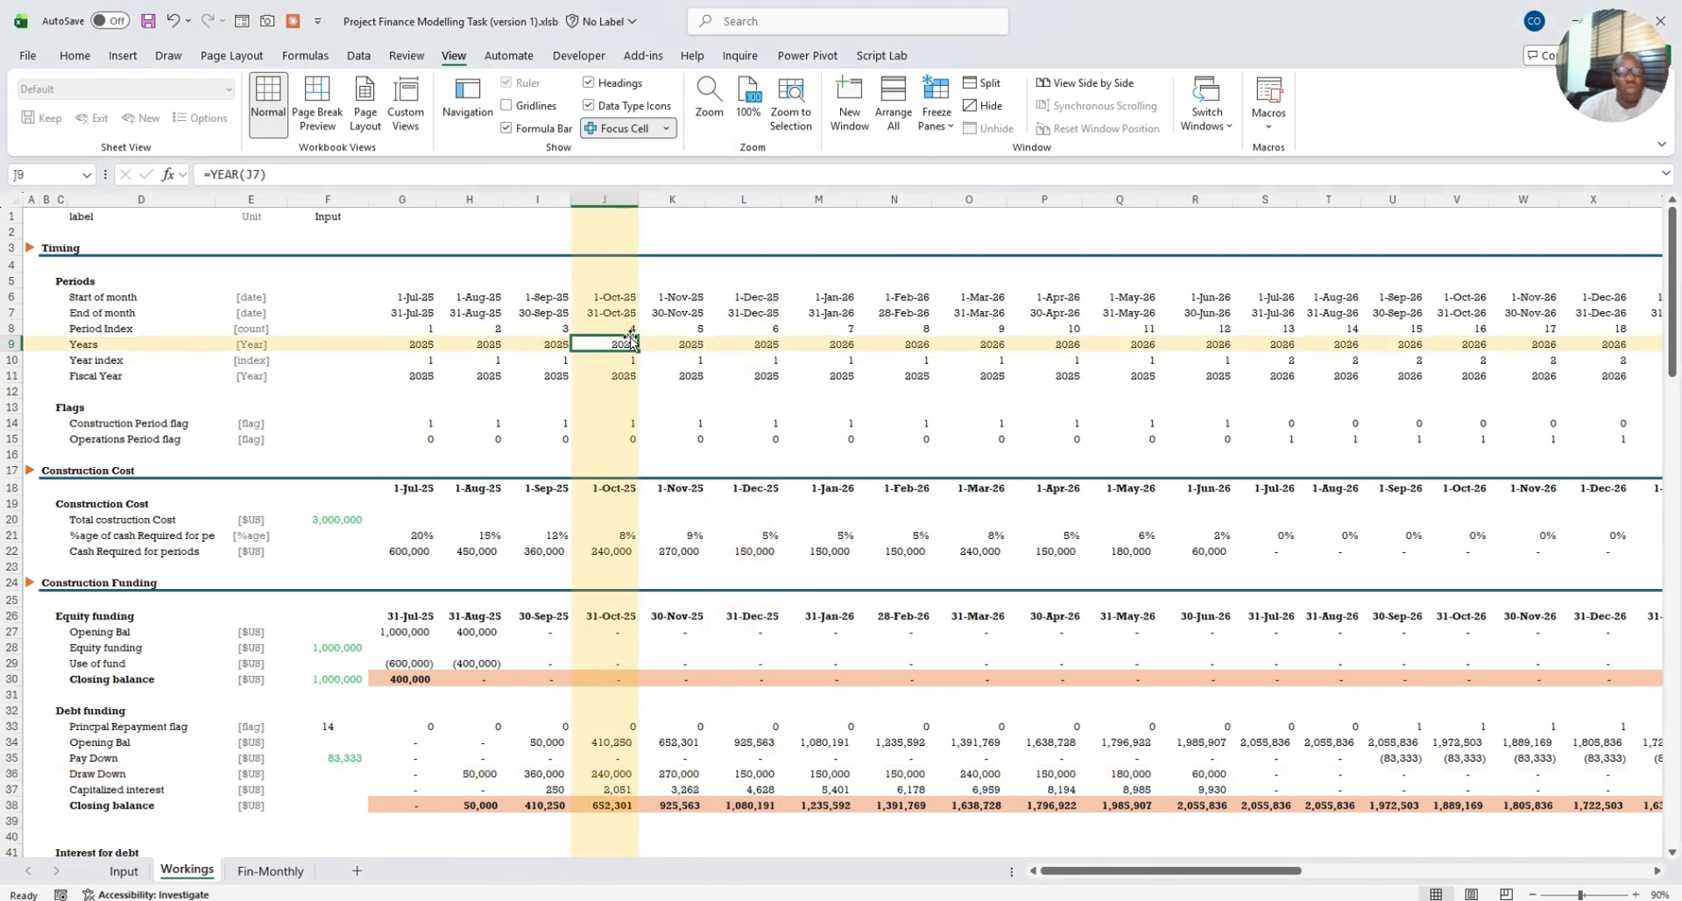
{"action": "left_click", "coordinate": [628, 130]}
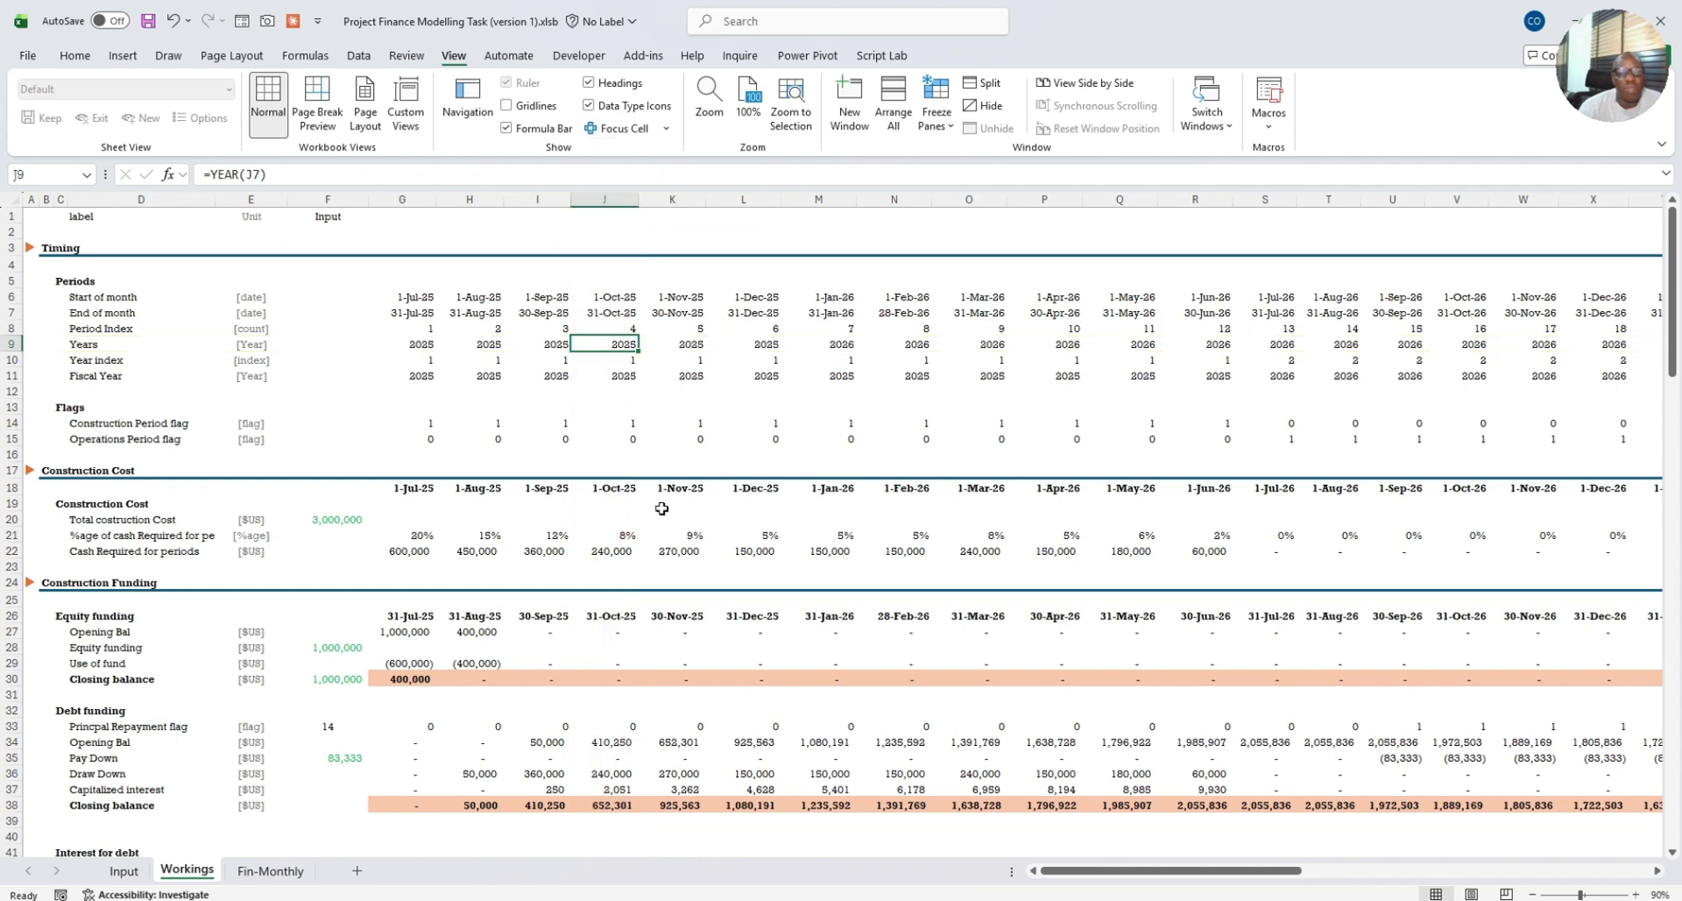
{"action": "left_click", "coordinate": [655, 508]}
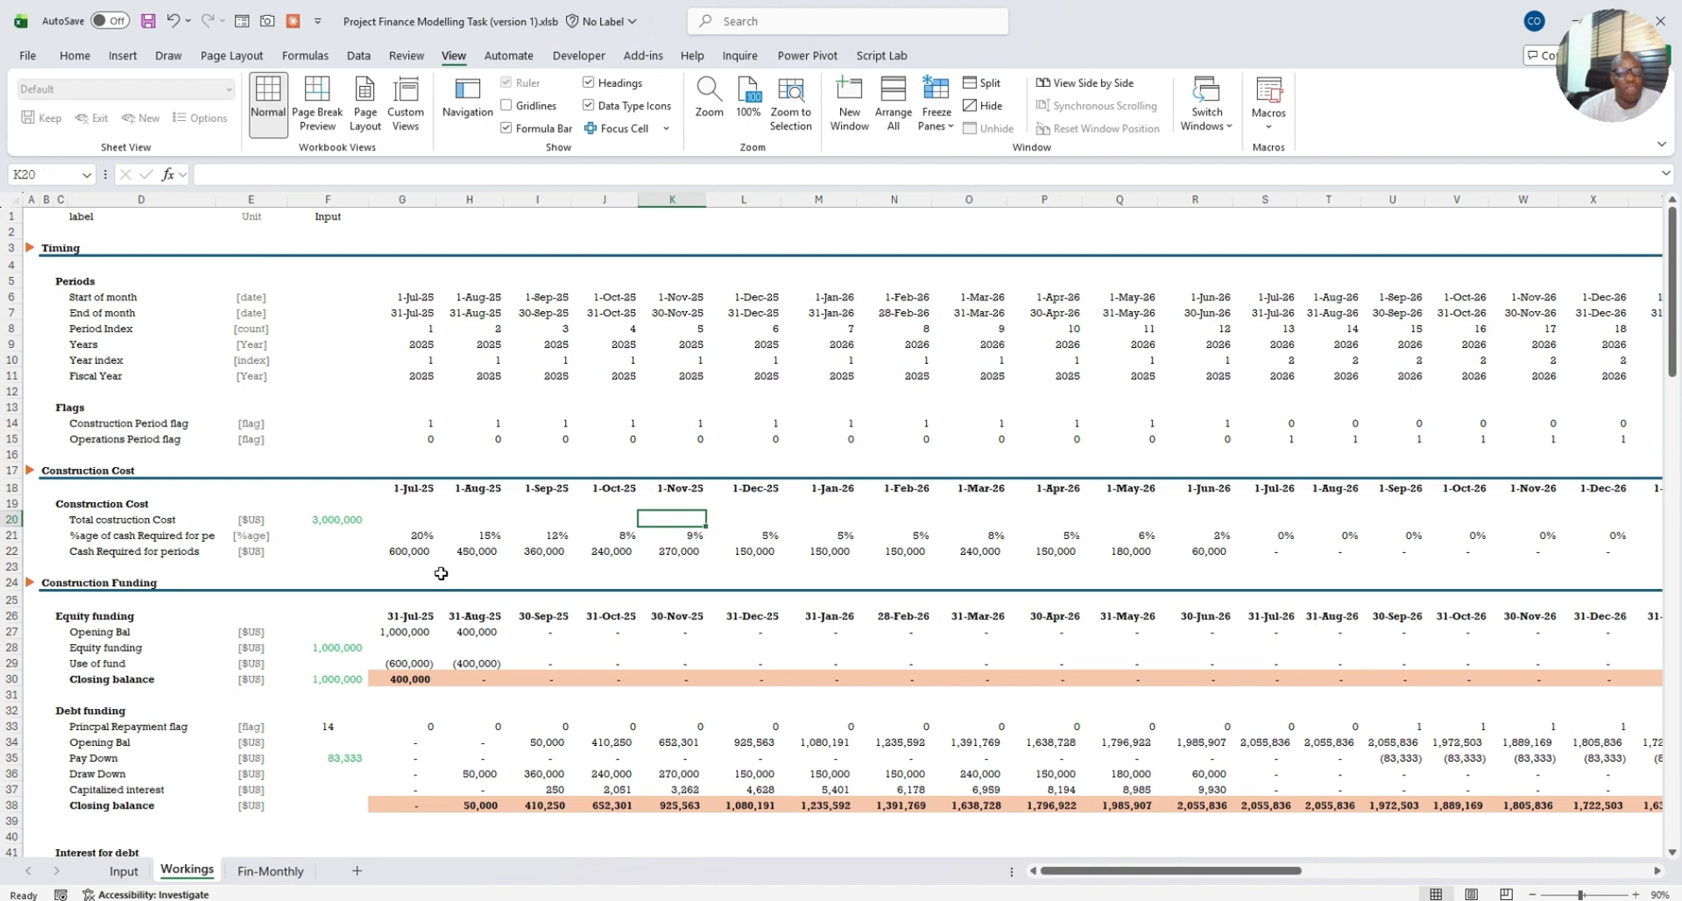
Step: Examine cells in the timing section with Focus Cell turned off, ending at J11
{"action": "left_click", "coordinate": [77, 757]}
{"action": "left_click", "coordinate": [765, 358]}
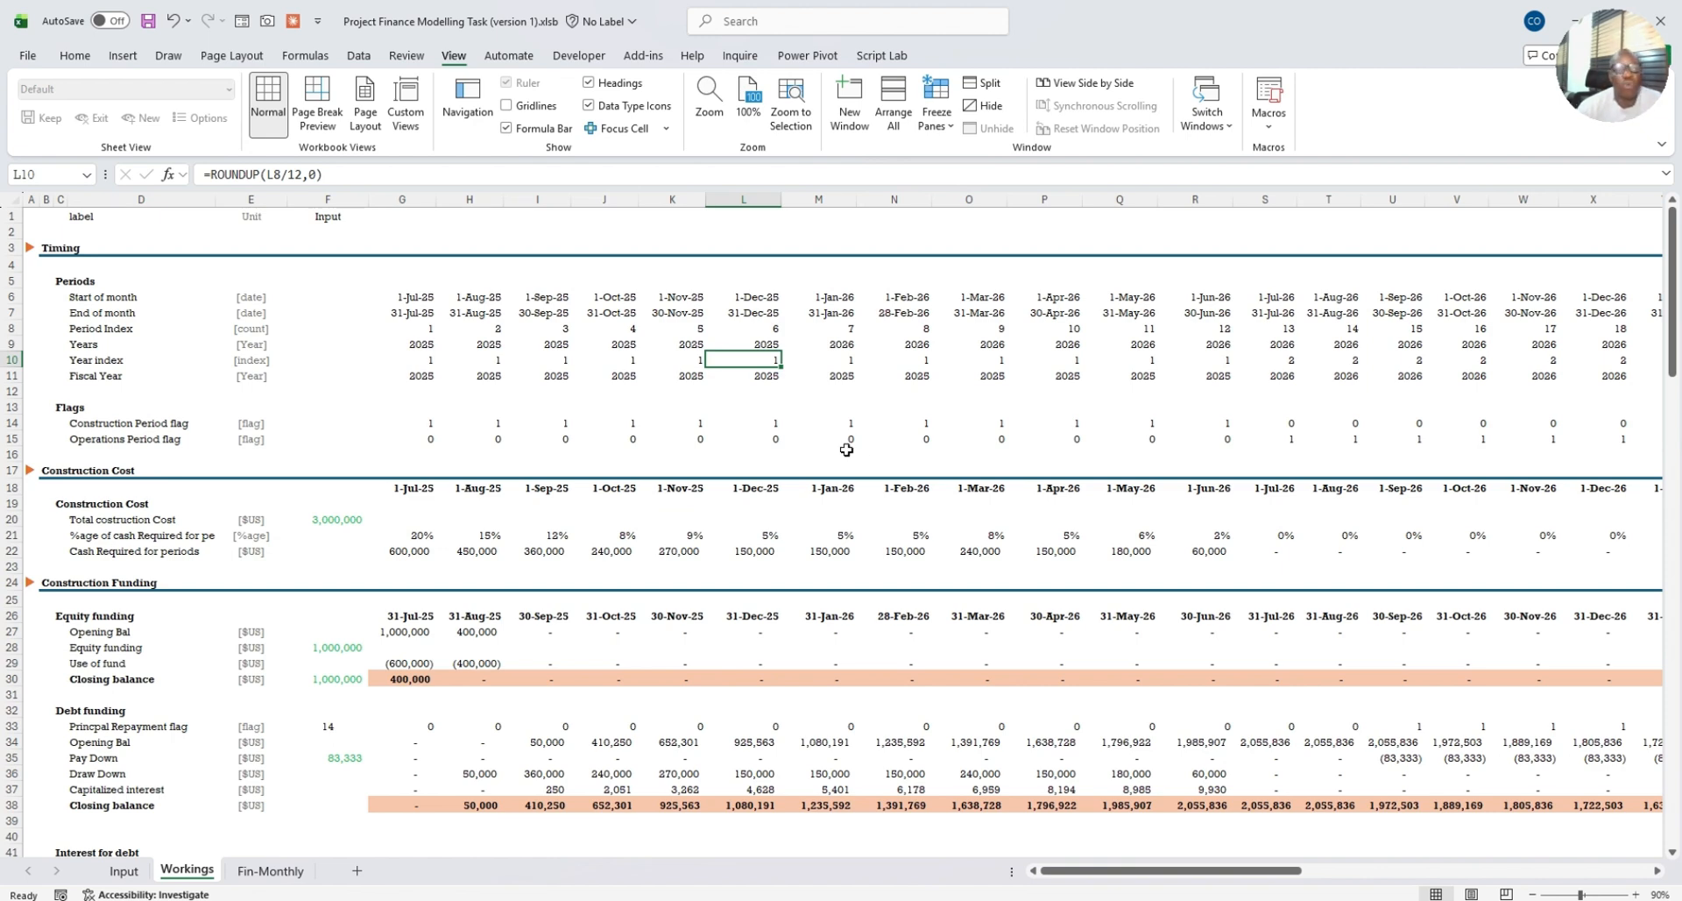
{"action": "key", "text": "Down"}
{"action": "key", "text": "Left"}
{"action": "key", "text": "Left"}
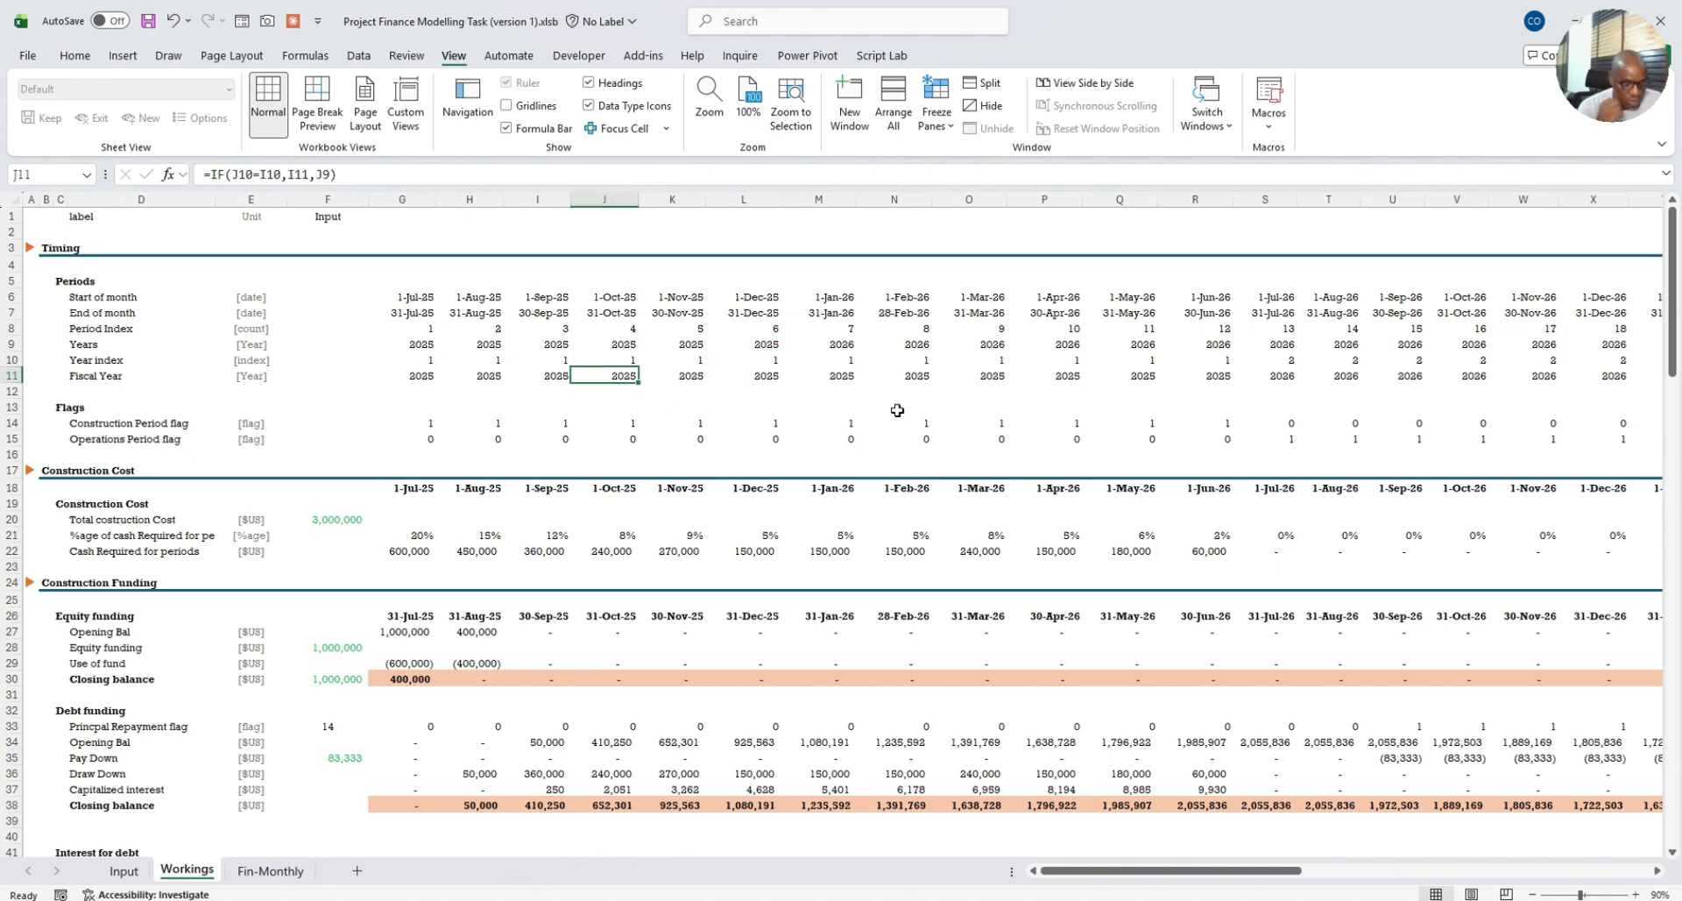
Step: Search the Workings sheet for "pay down" while the auto-highlight option is off, and close the search
{"action": "key", "text": "ctrl+f"}
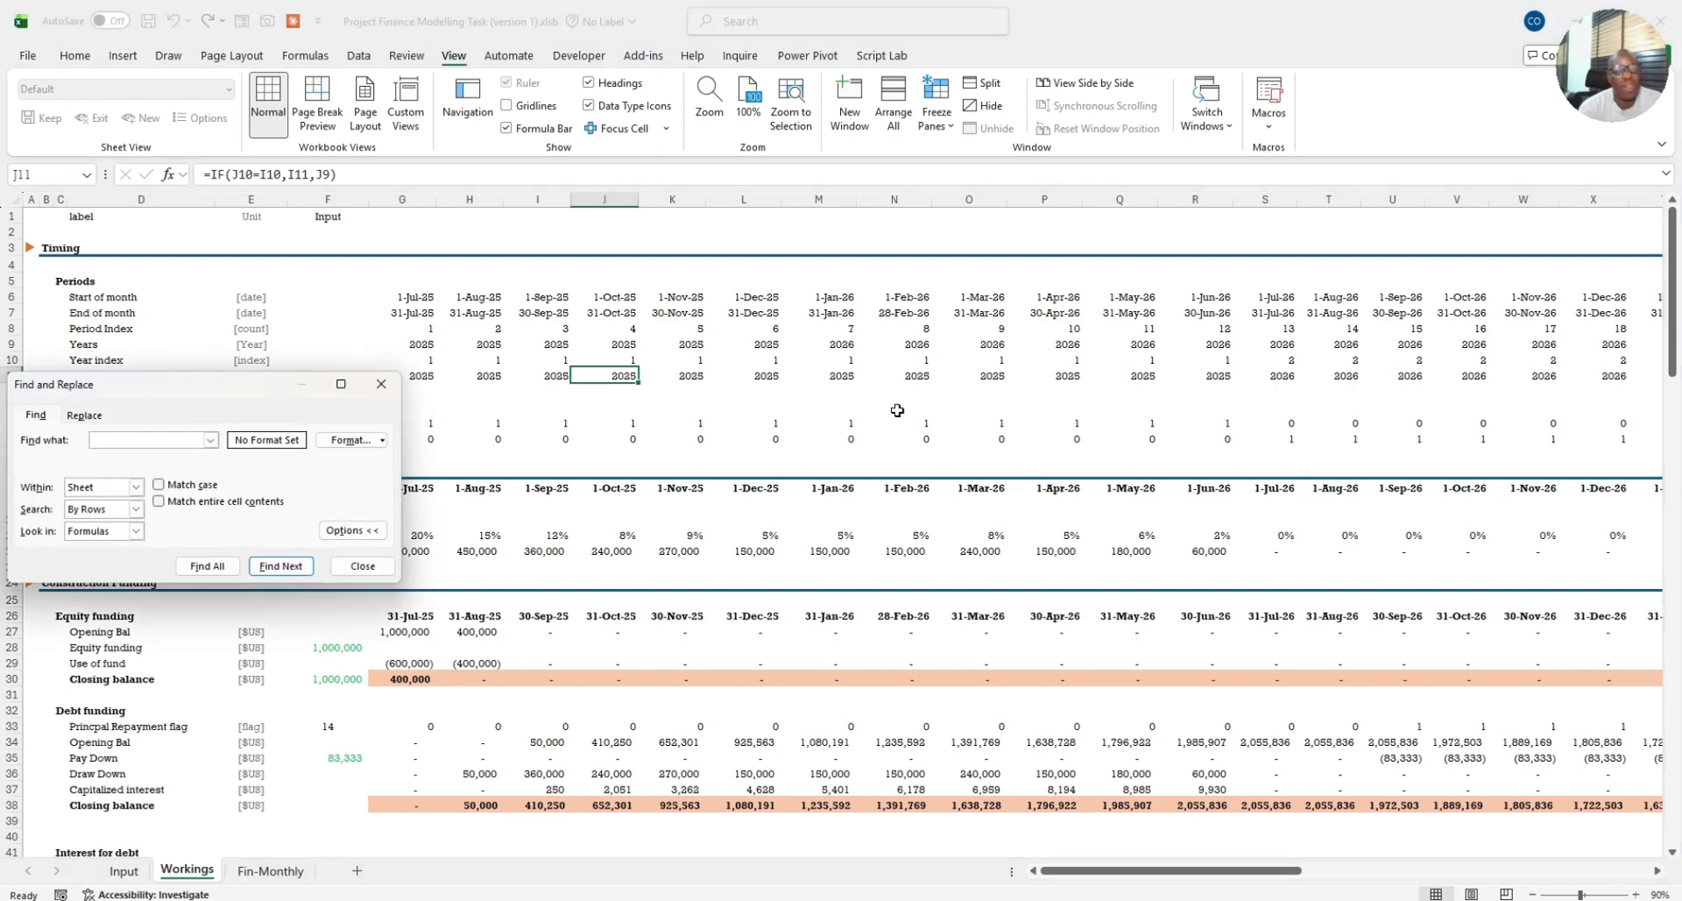
{"action": "left_click_drag", "start_coordinate": [271, 394], "coordinate": [949, 447]}
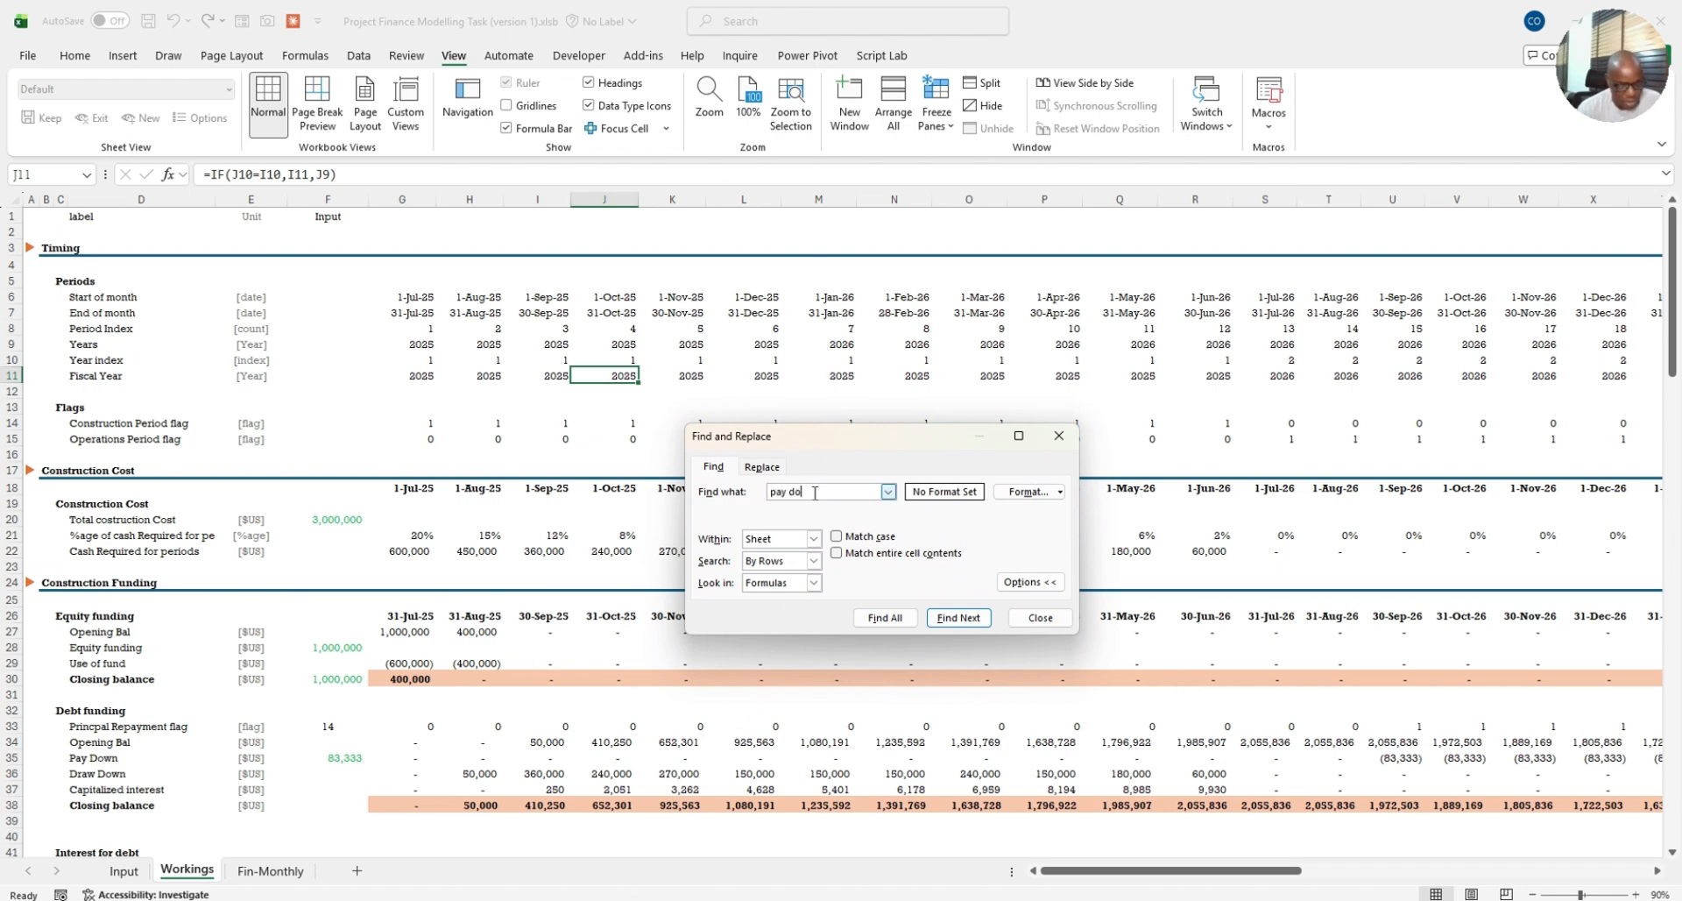
{"action": "type", "text": "wn"}
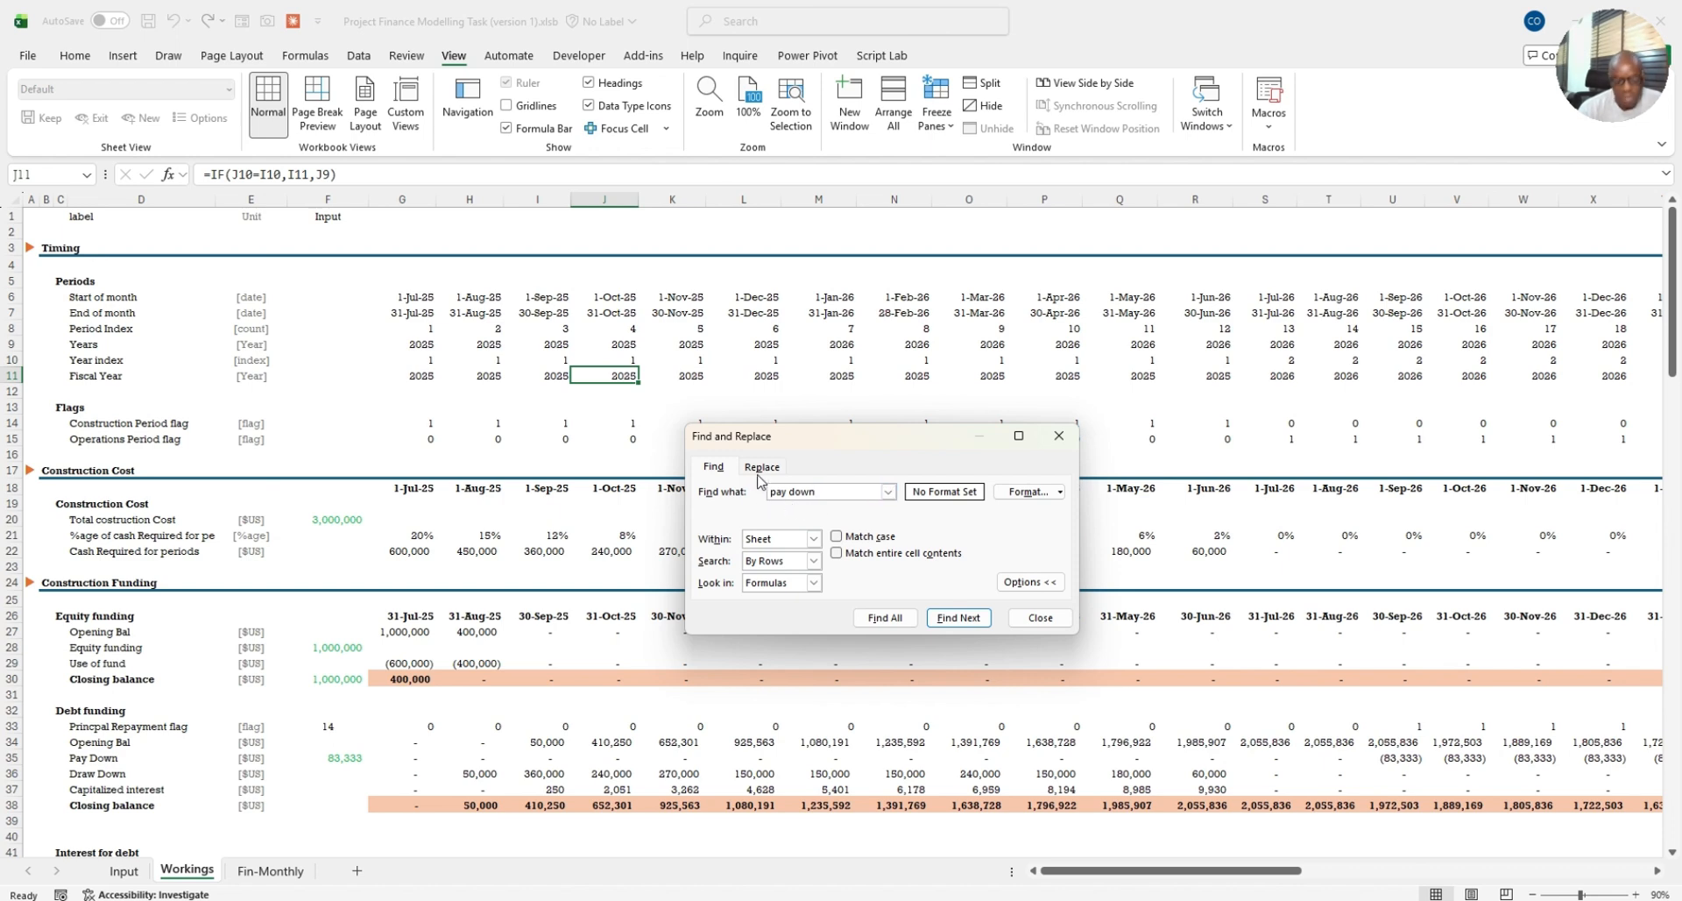
{"action": "key", "text": "Return"}
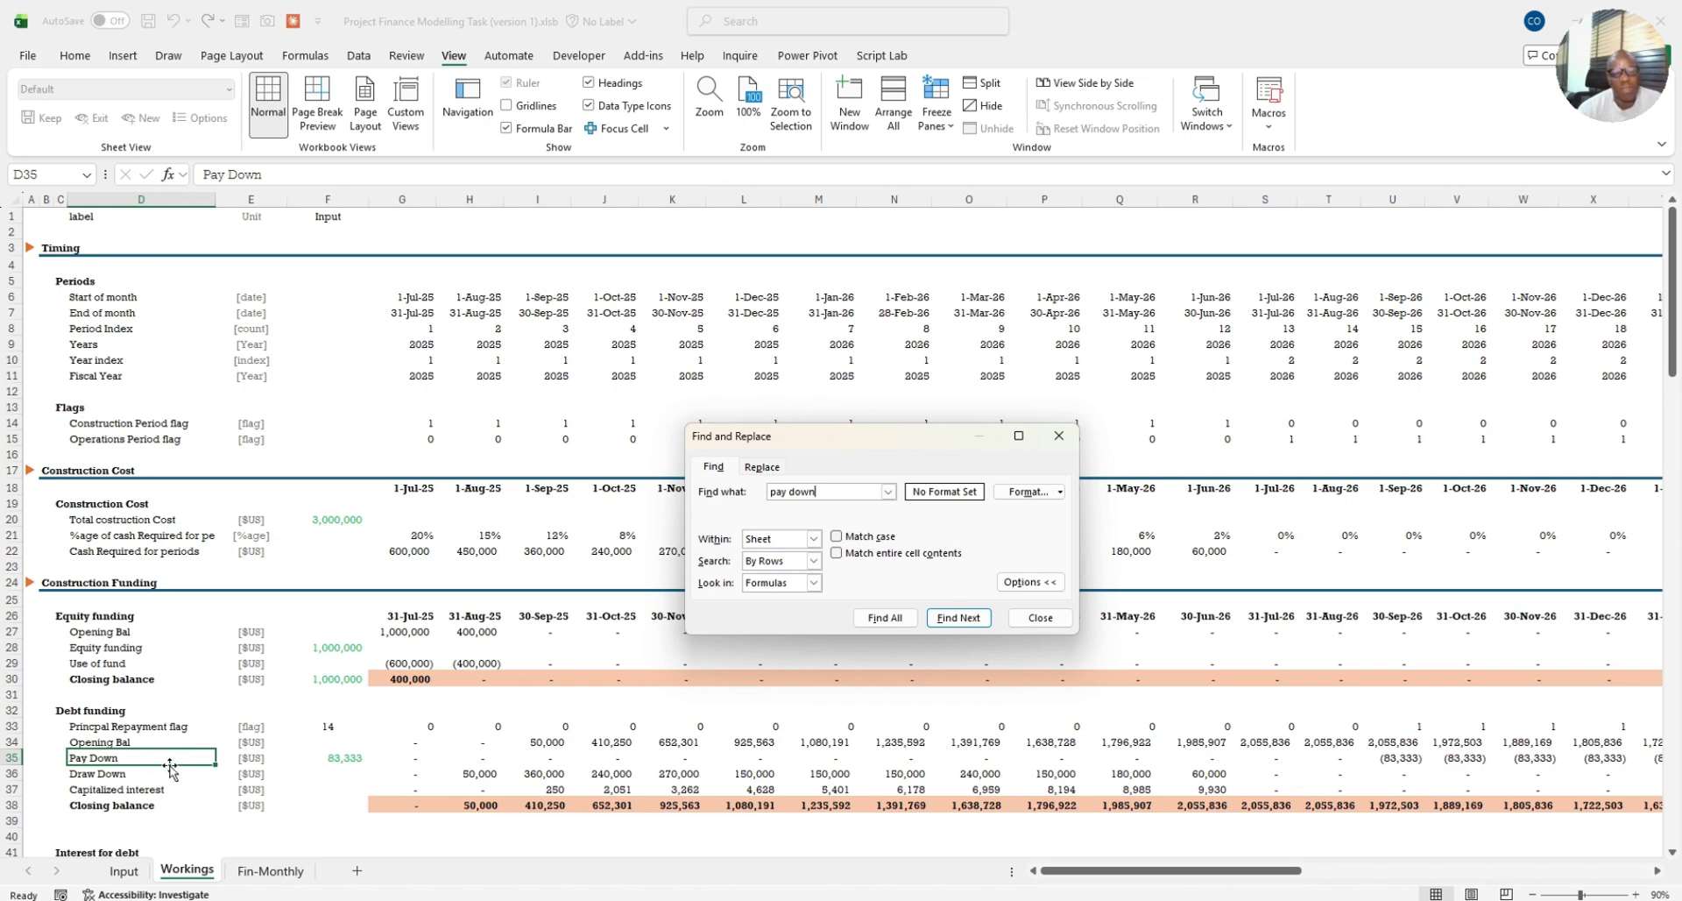
{"action": "left_click", "coordinate": [1044, 622]}
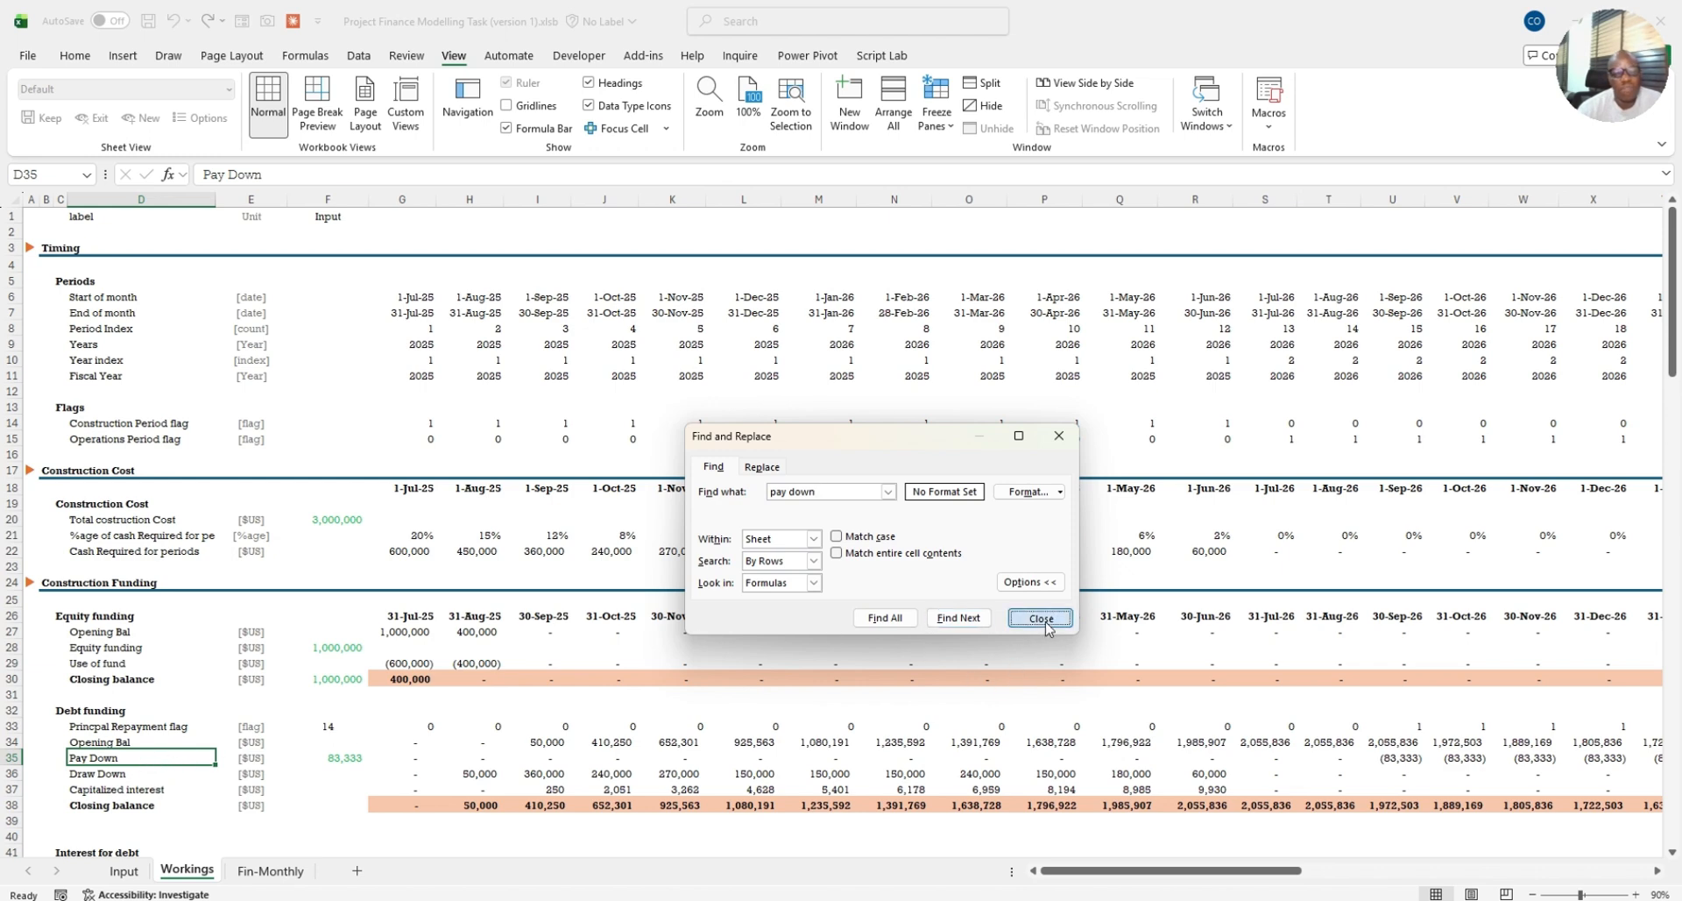
Step: Turn on the Show Auto-Highlight option of Focus Cell and select cell L13
{"action": "left_click", "coordinate": [207, 714]}
{"action": "left_click", "coordinate": [396, 551]}
{"action": "left_click", "coordinate": [866, 507]}
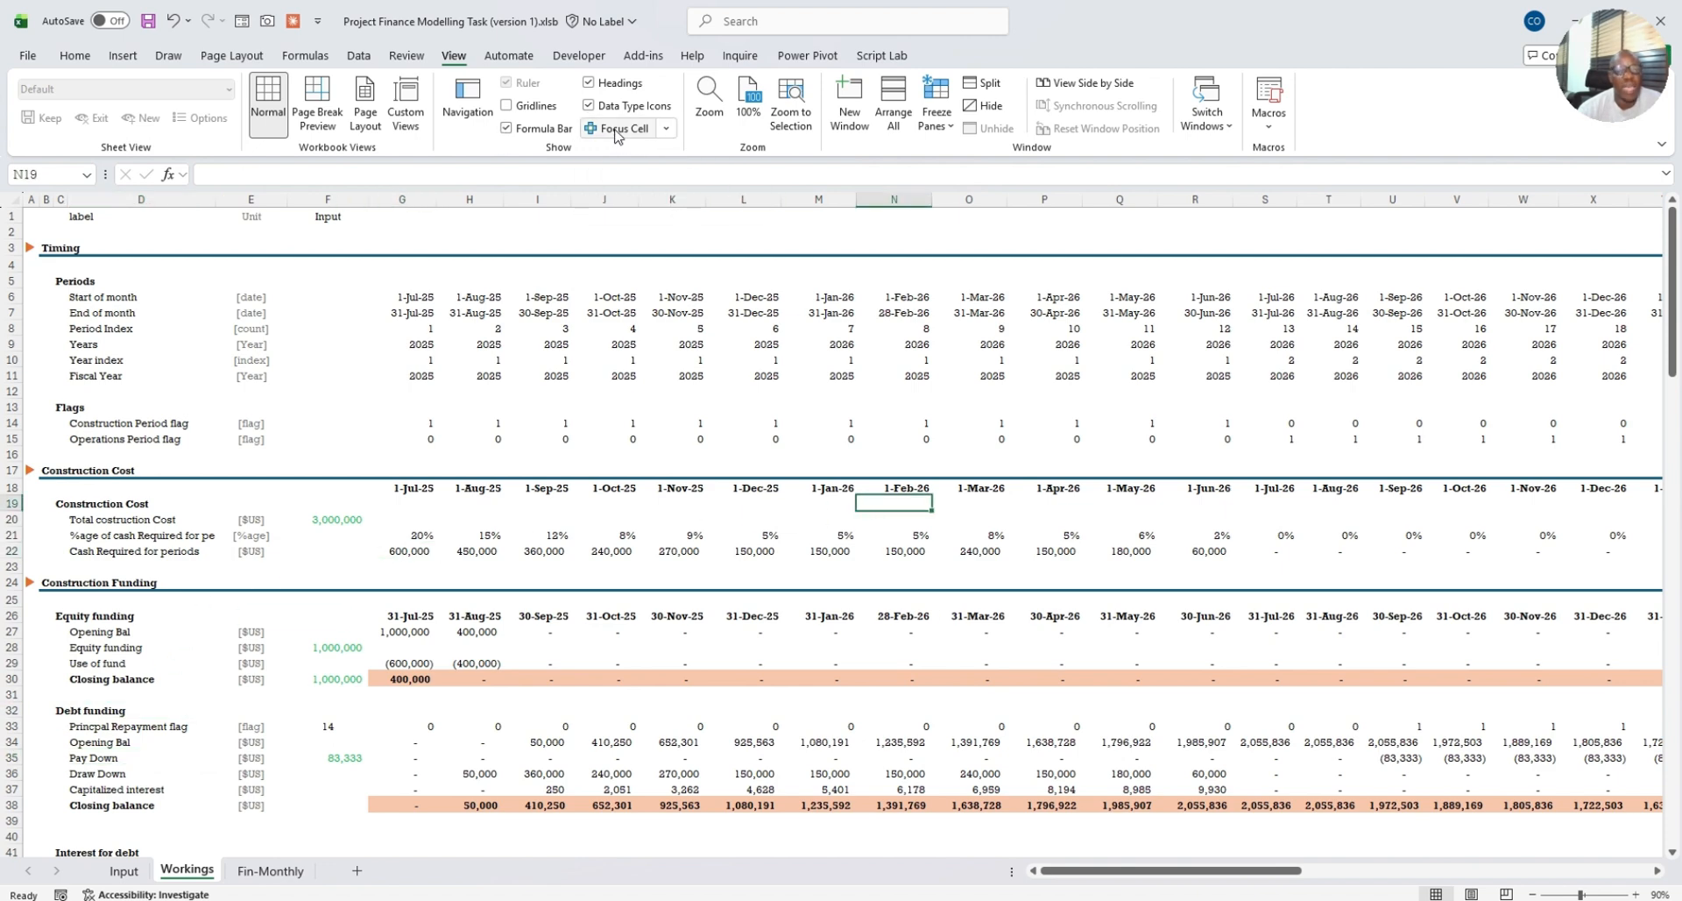
{"action": "left_click", "coordinate": [665, 130]}
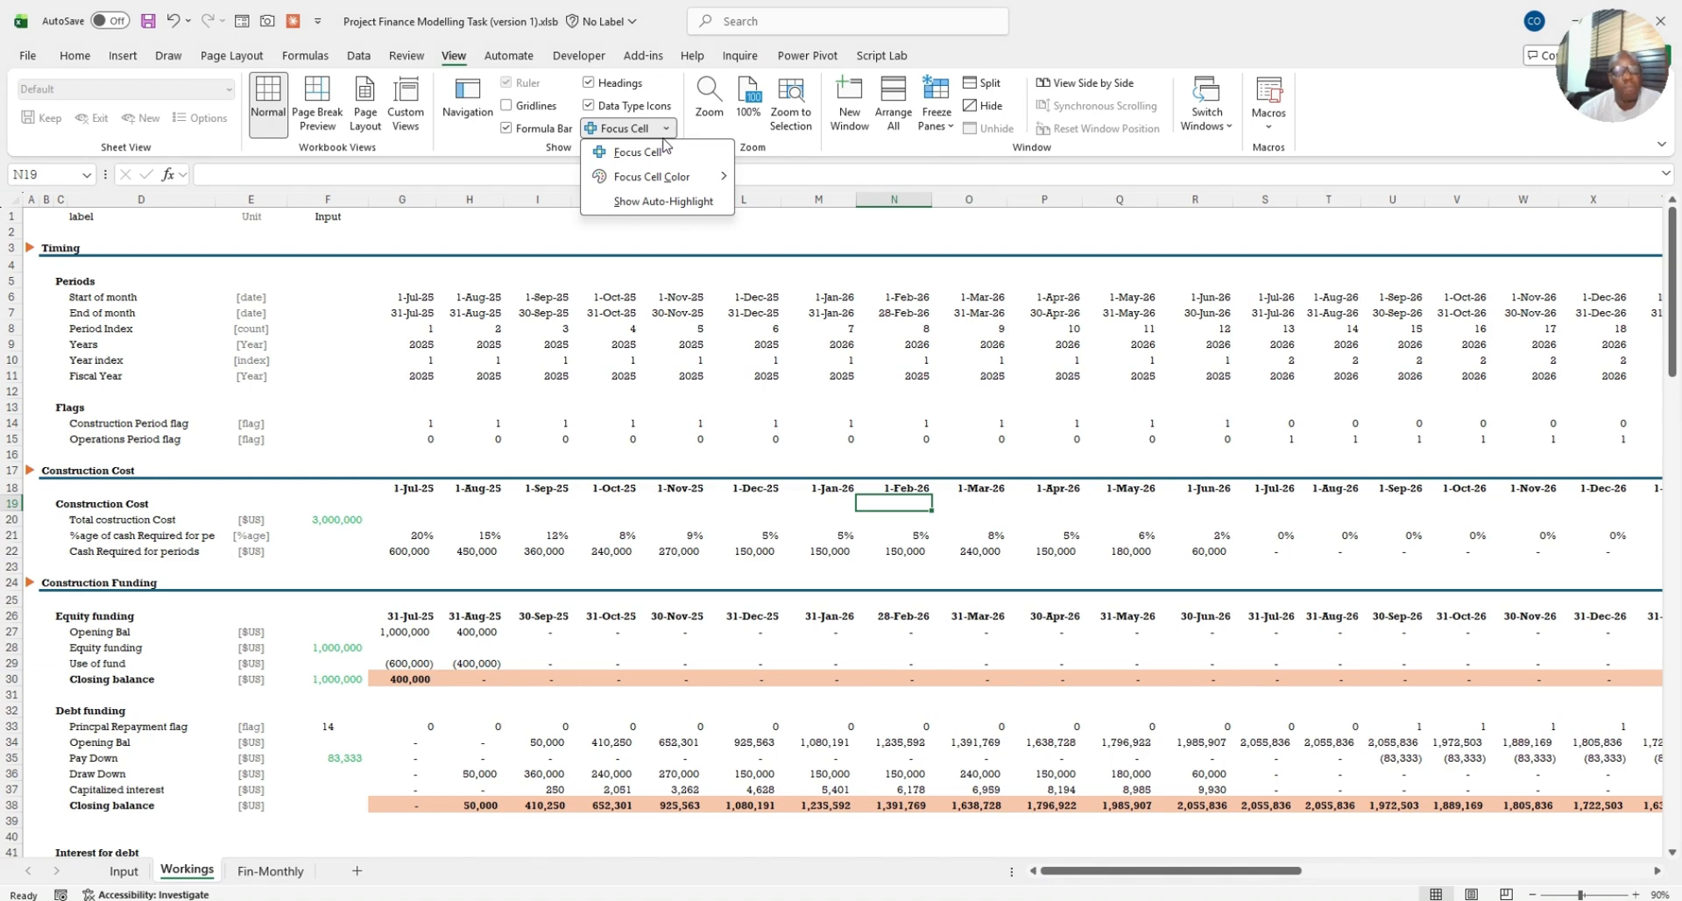
{"action": "left_click", "coordinate": [630, 204]}
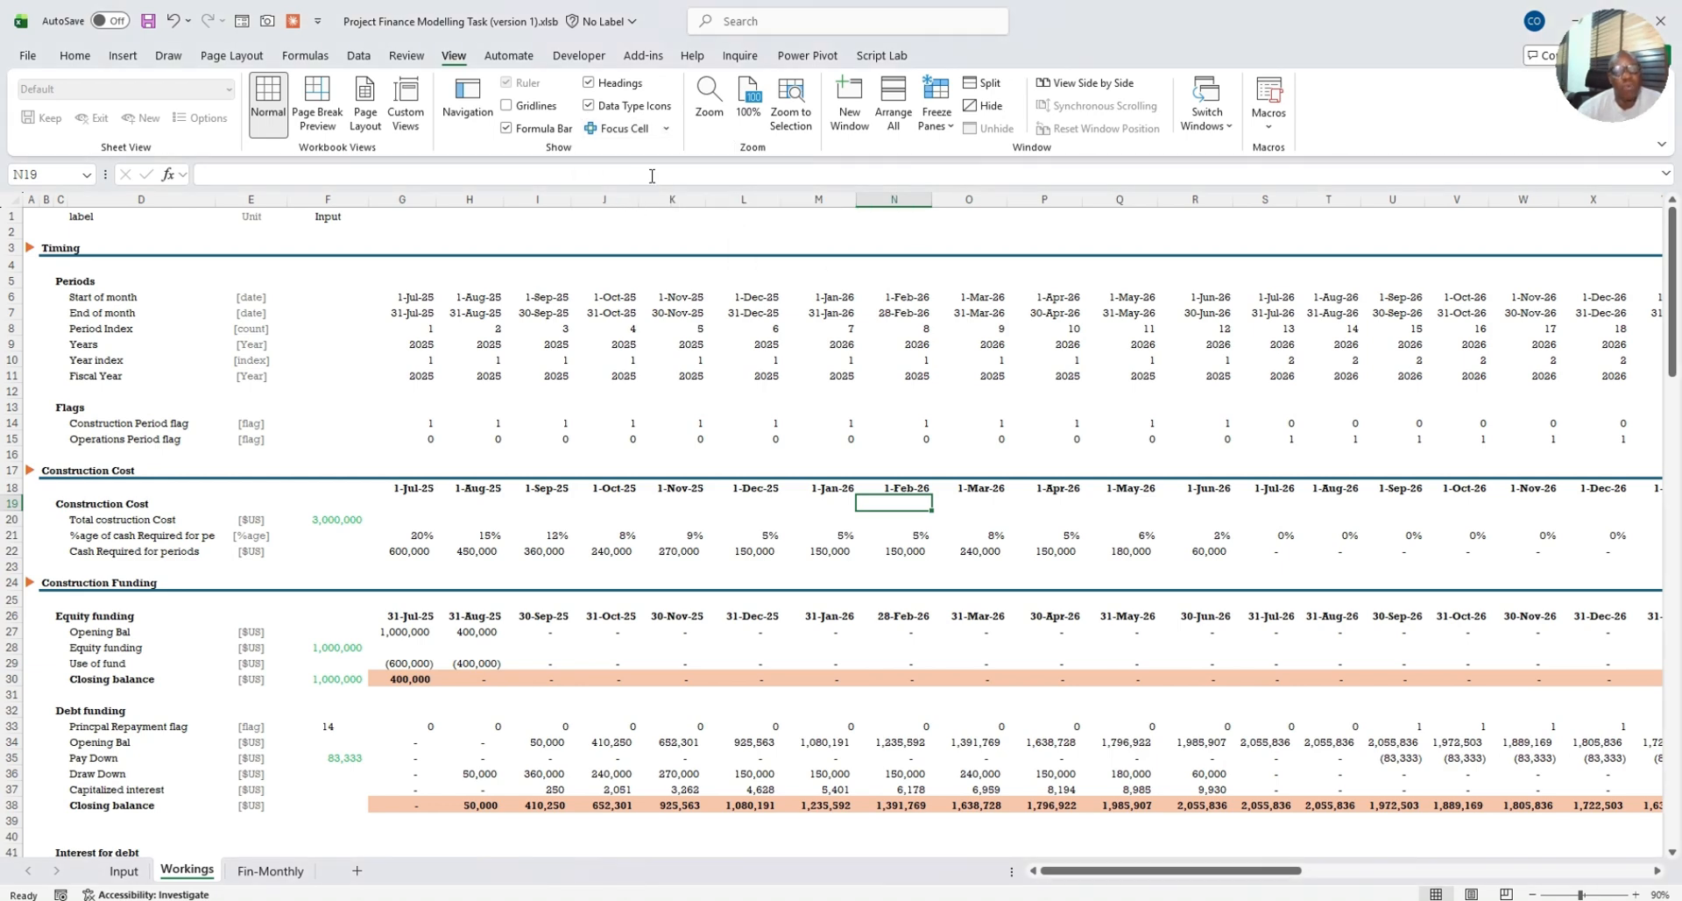
{"action": "left_click", "coordinate": [666, 128]}
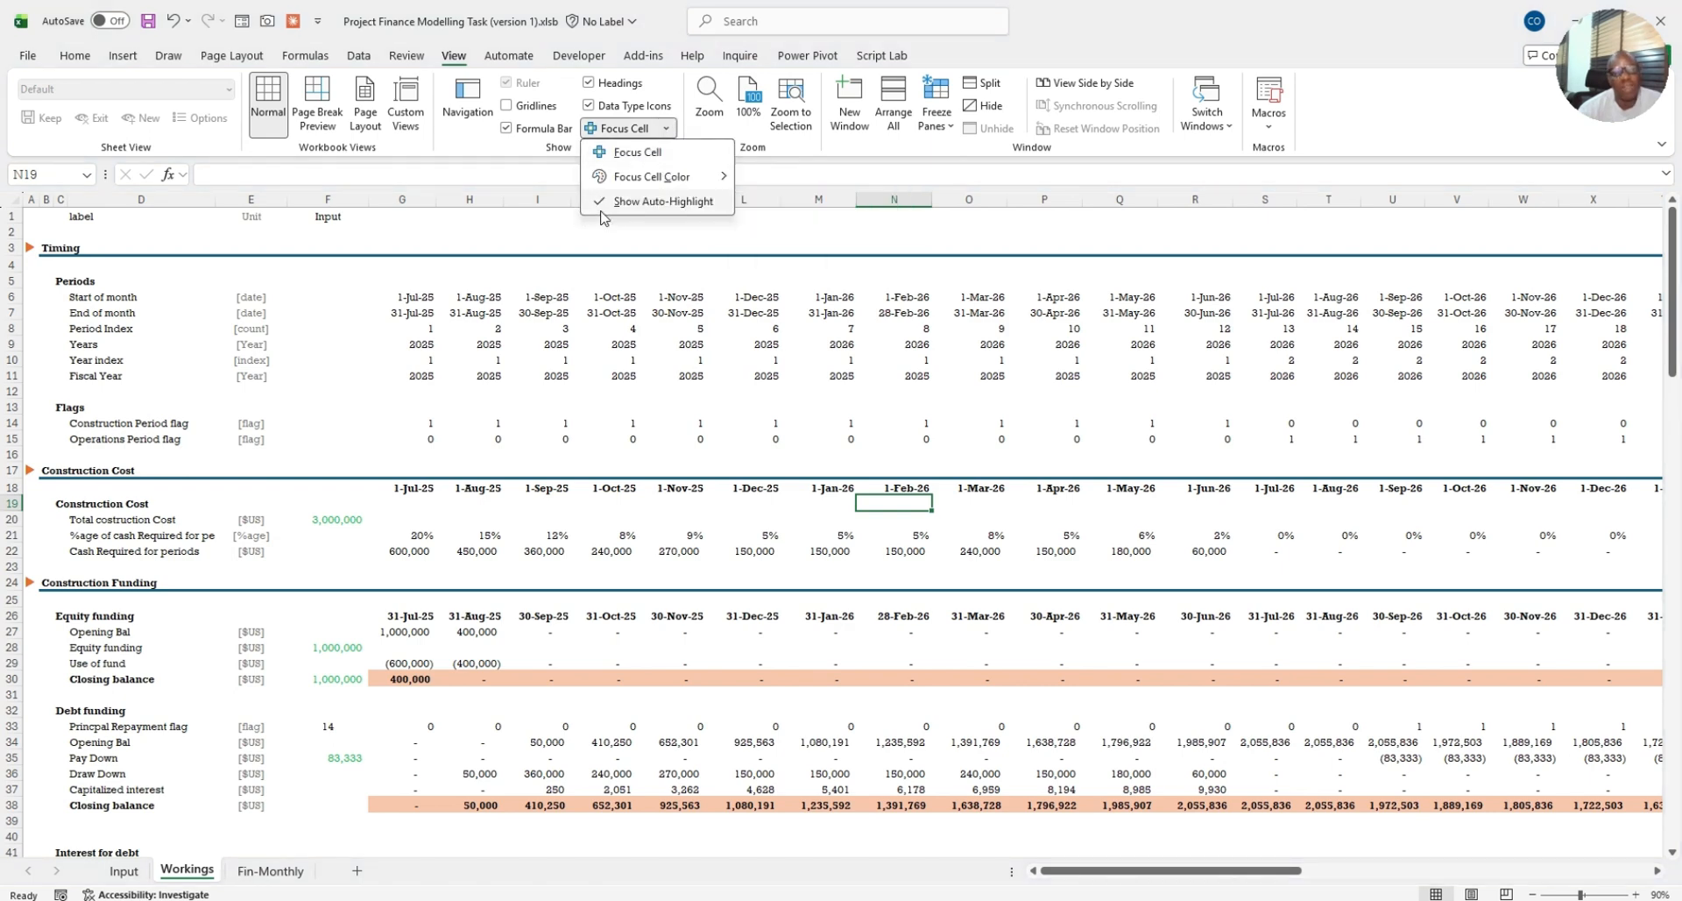
{"action": "left_click", "coordinate": [650, 545]}
{"action": "left_click", "coordinate": [760, 405]}
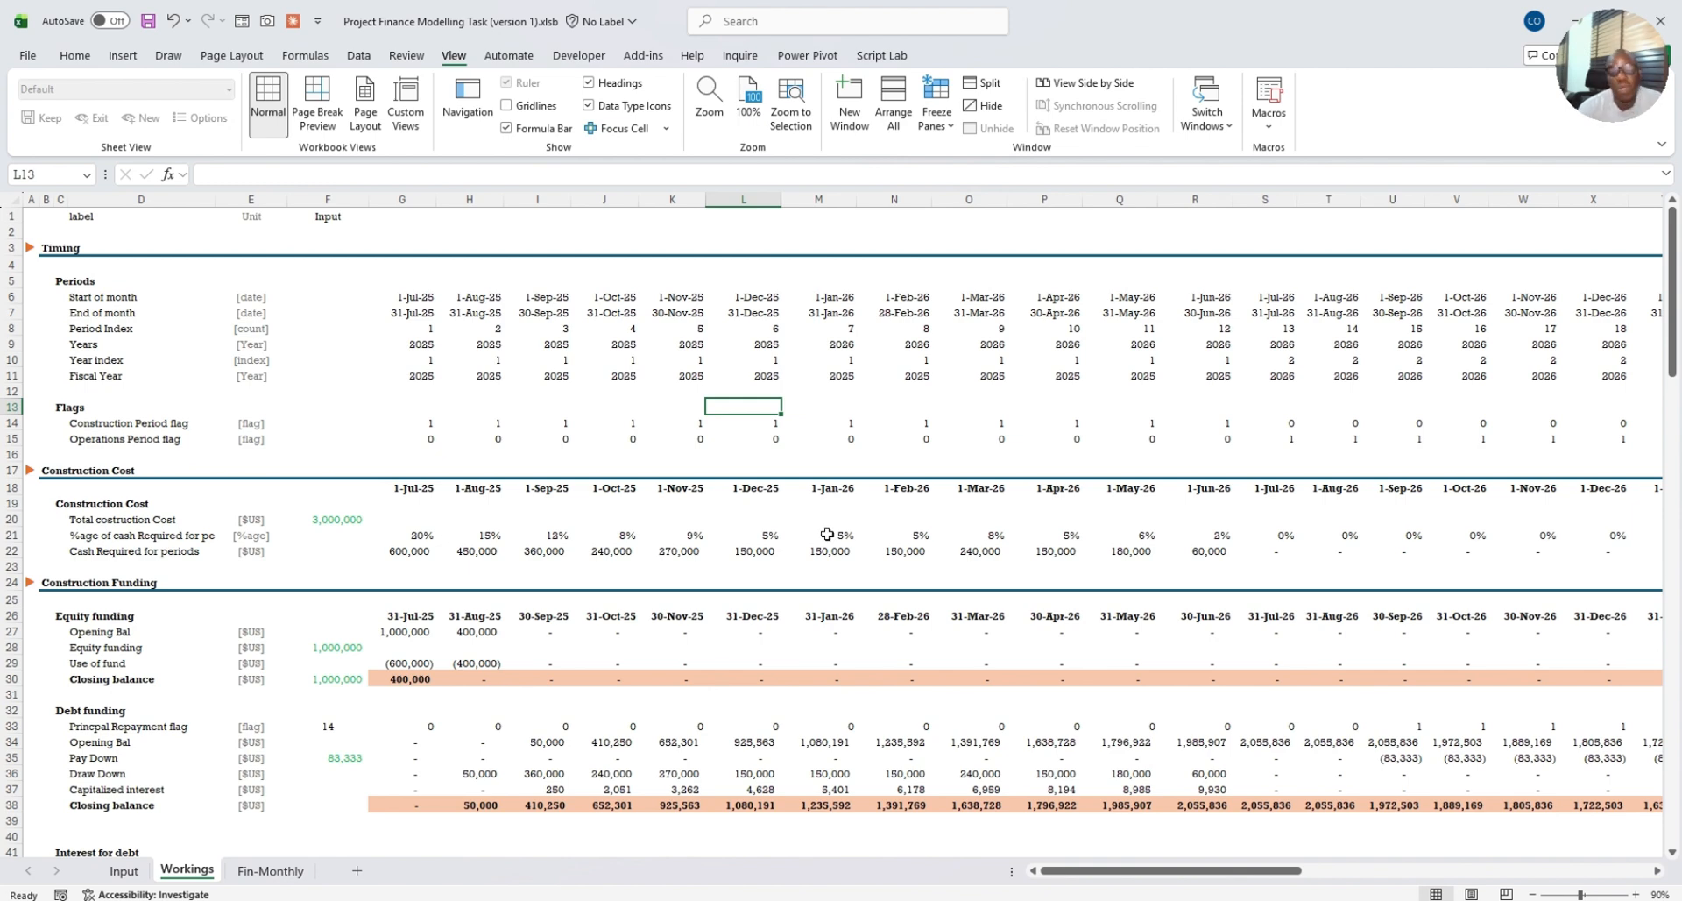
Step: Search for "pay down" again with auto-highlight enabled, close the search and select cell L27
{"action": "key", "text": "ctrl+f"}
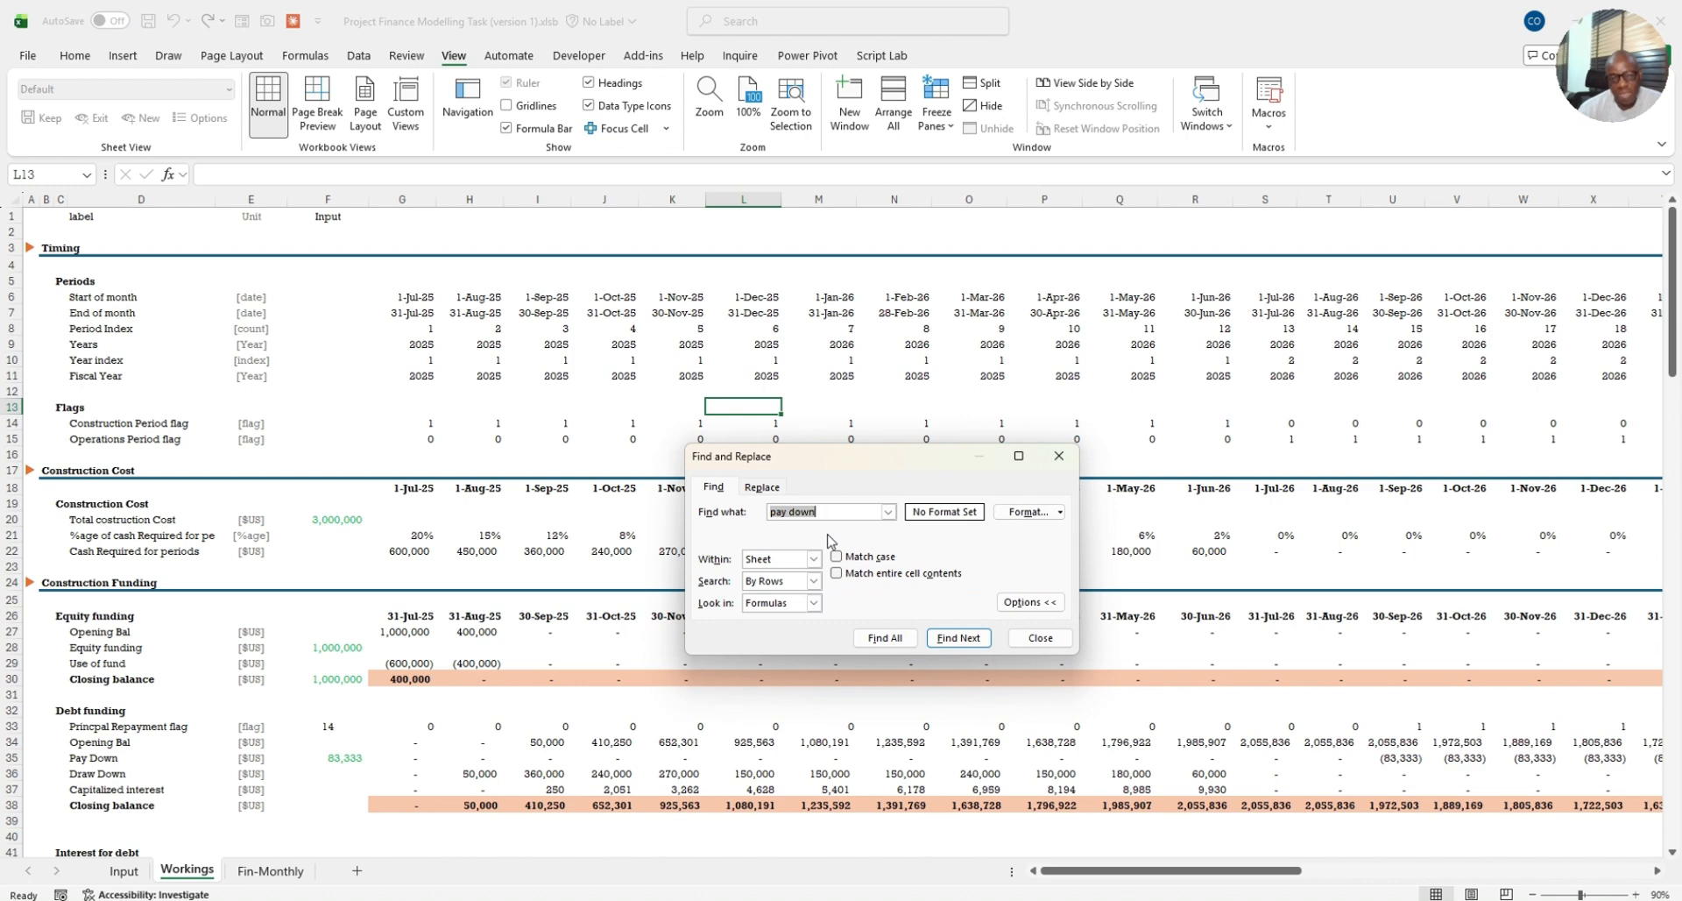
{"action": "left_click", "coordinate": [783, 510]}
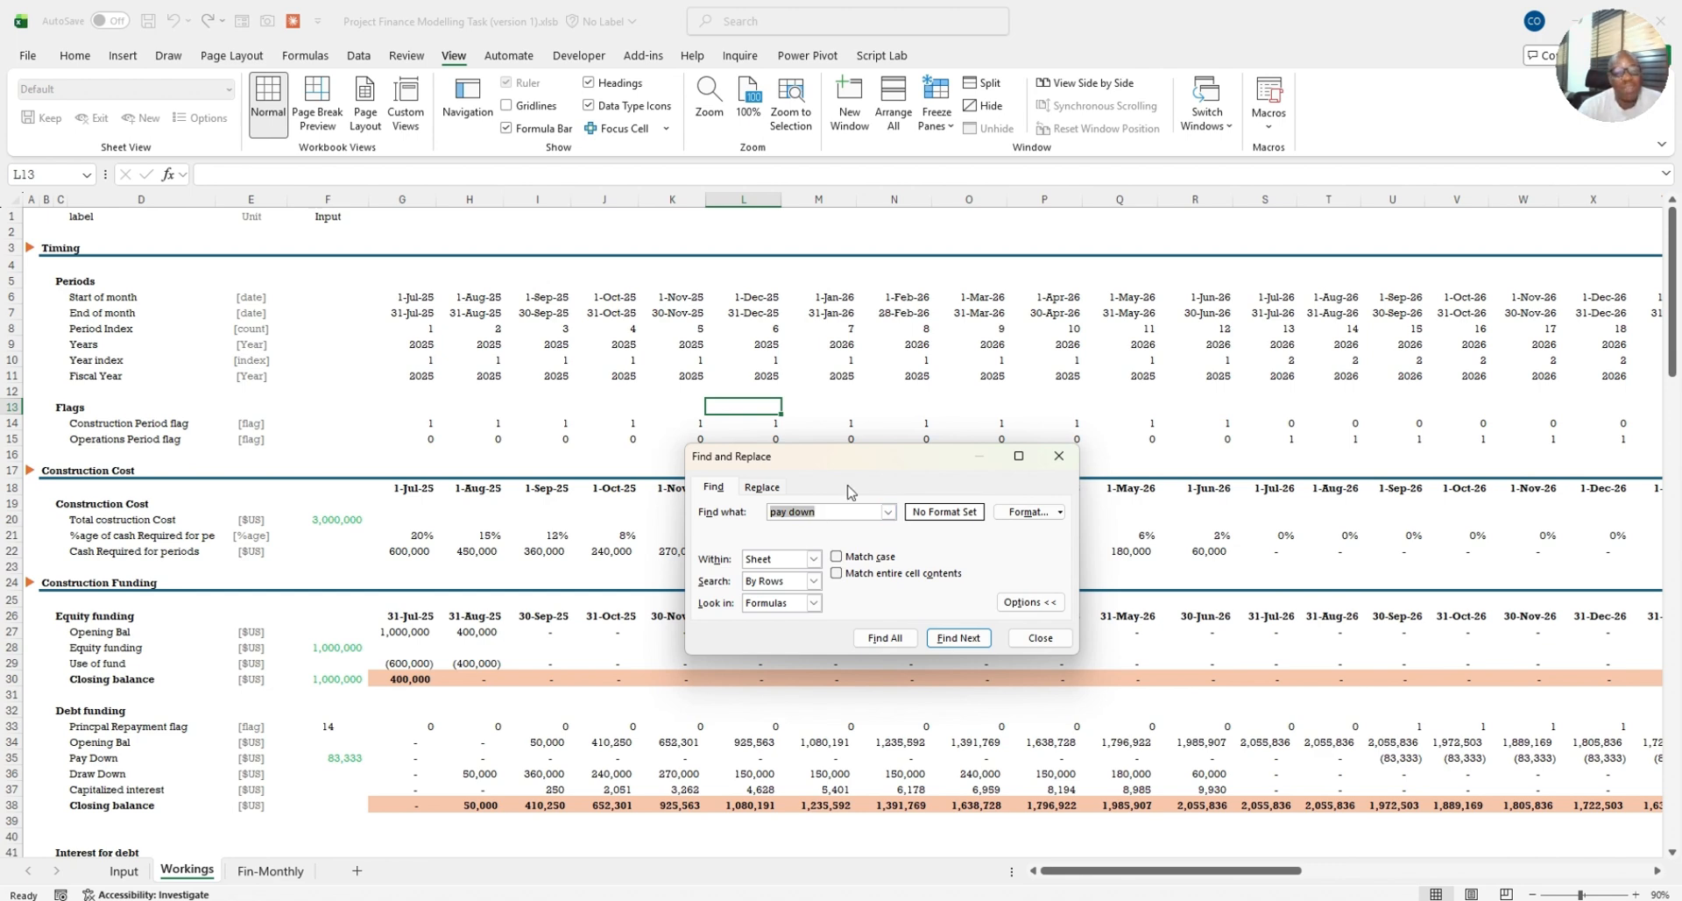
{"action": "key", "text": "Return"}
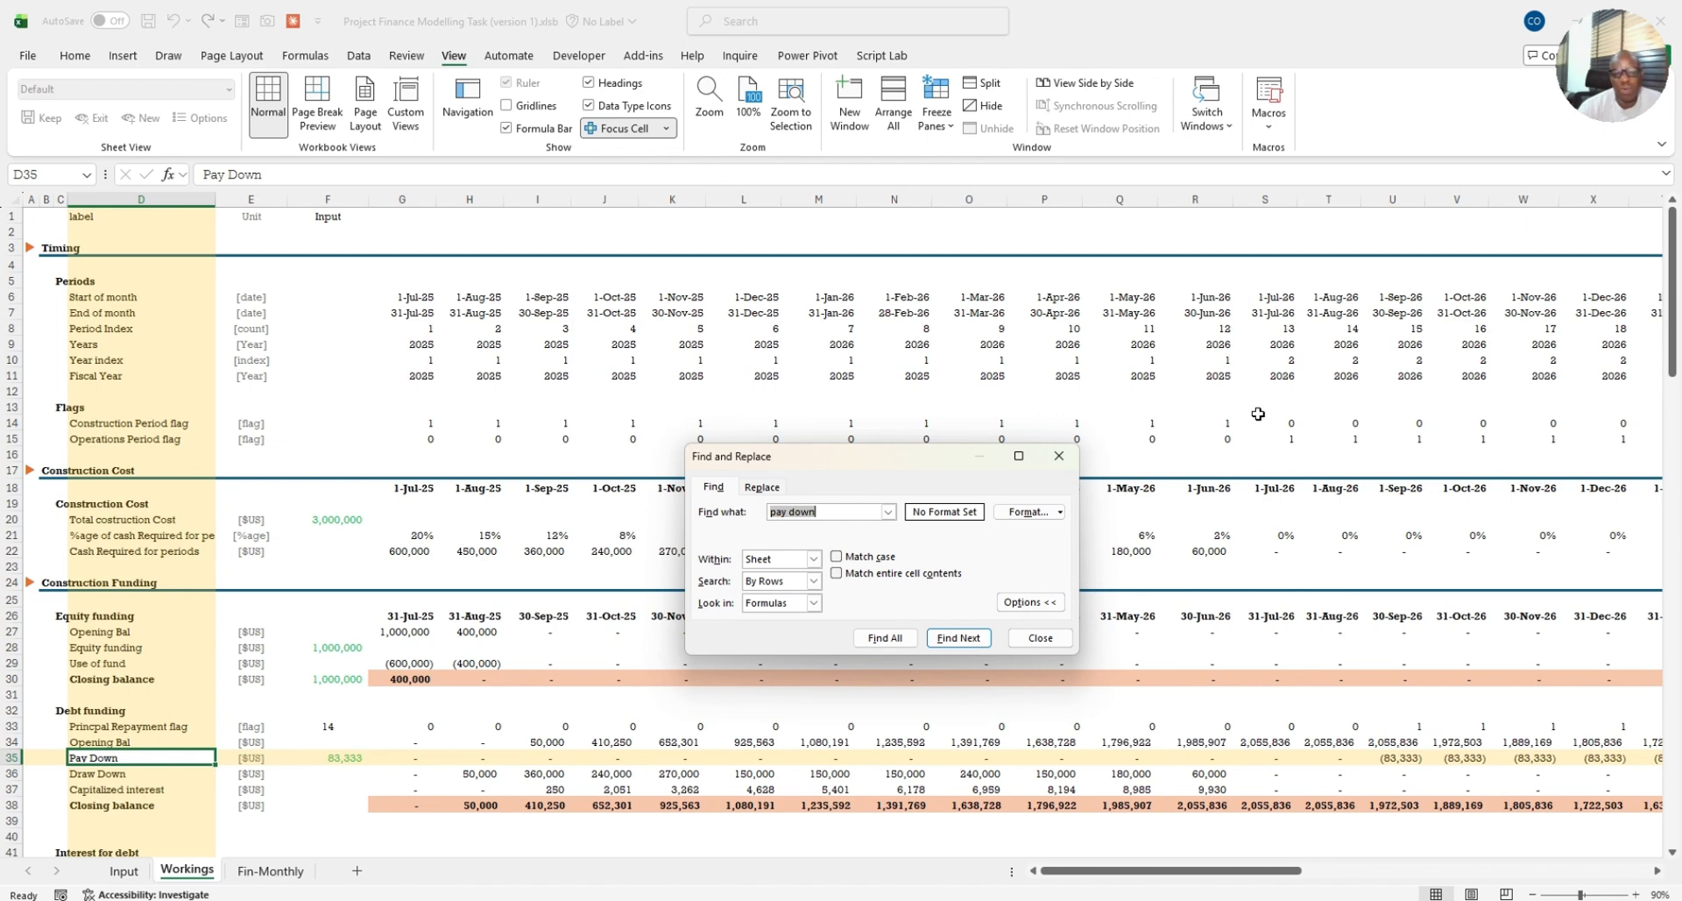
{"action": "left_click", "coordinate": [1050, 644]}
{"action": "left_click", "coordinate": [744, 630]}
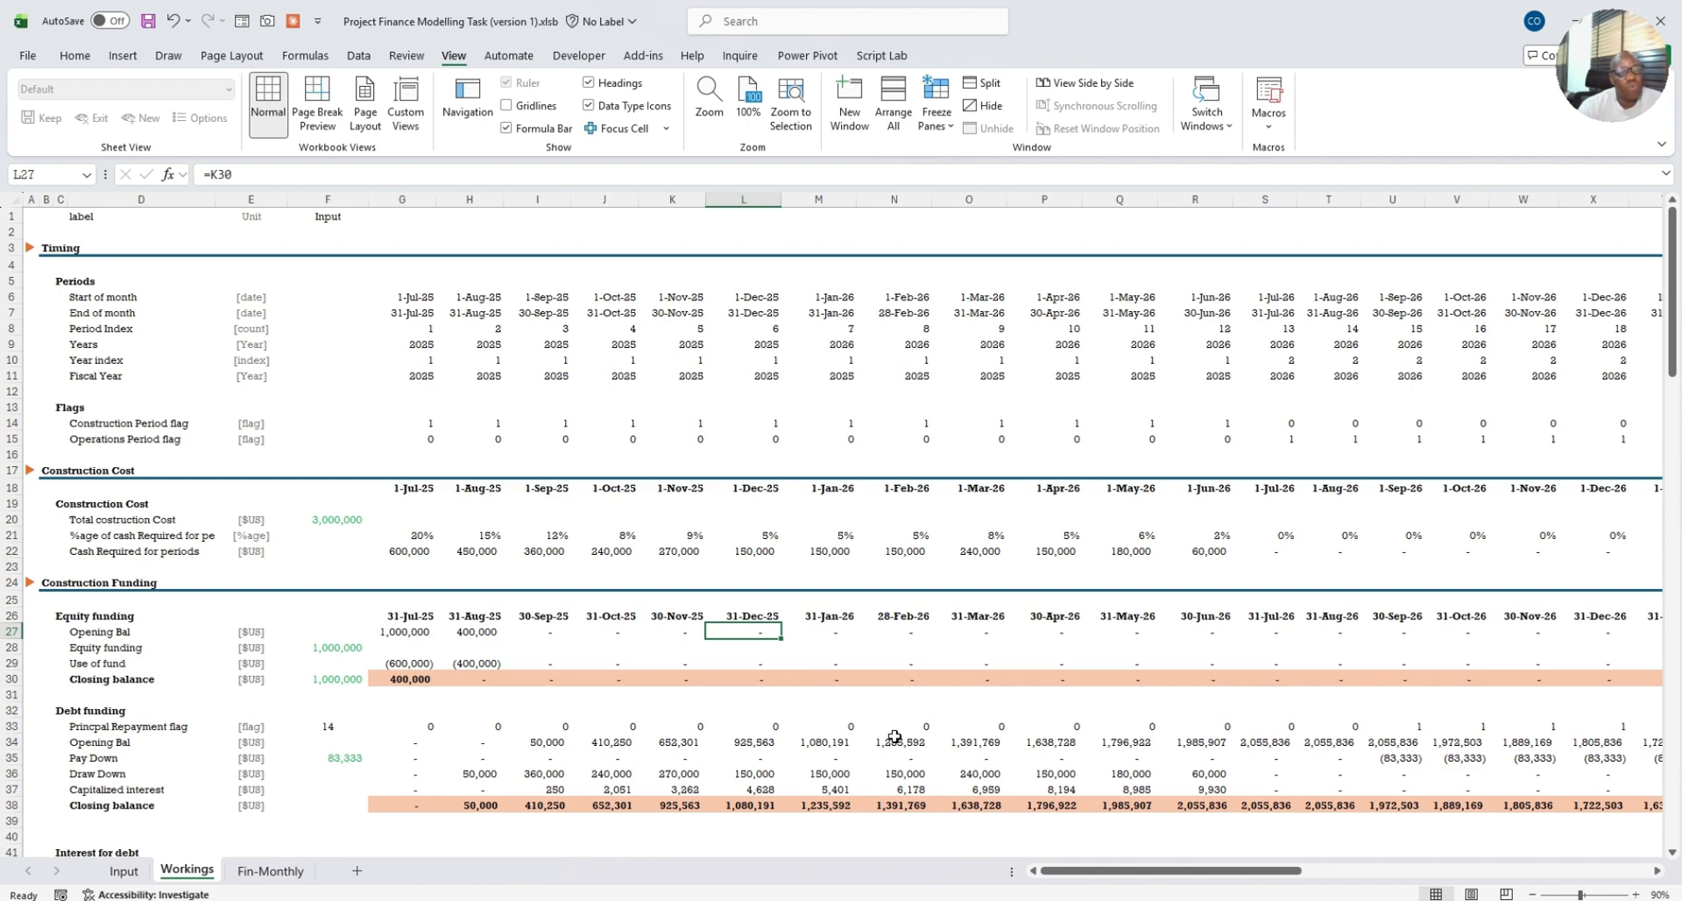
Step: Set up a find and replace on the Workings sheet that changes "Years" to "Year"
{"action": "left_click", "coordinate": [87, 347]}
{"action": "left_click", "coordinate": [949, 532]}
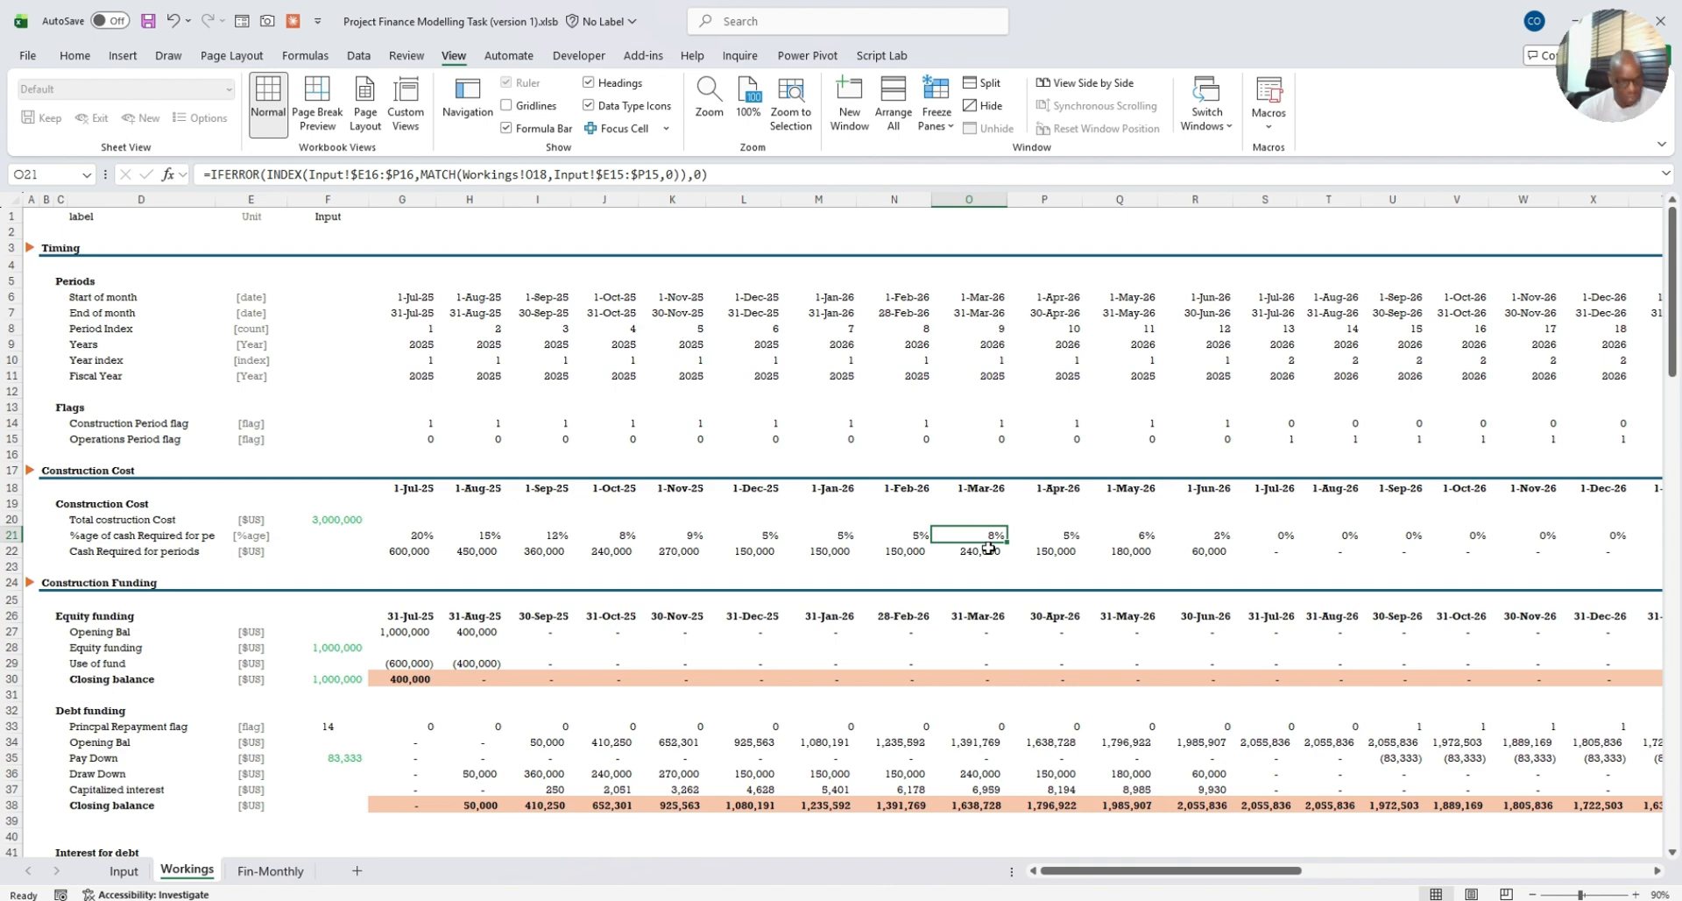
{"action": "key", "text": "ctrl+h"}
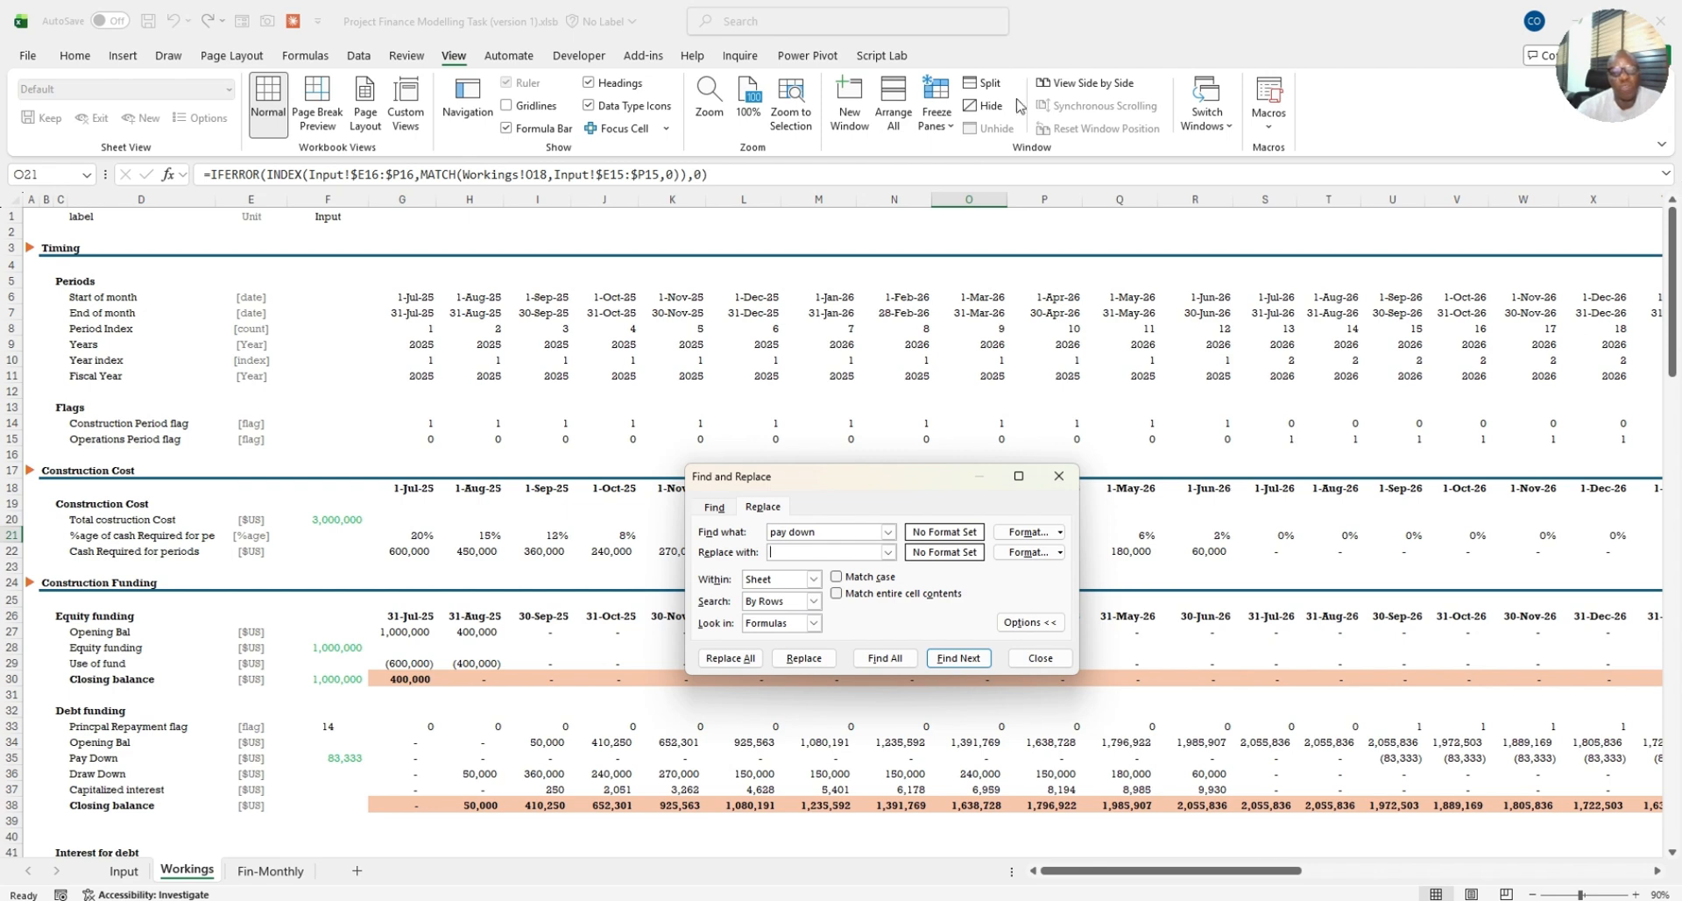
{"action": "left_click_drag", "start_coordinate": [837, 536], "coordinate": [732, 537]}
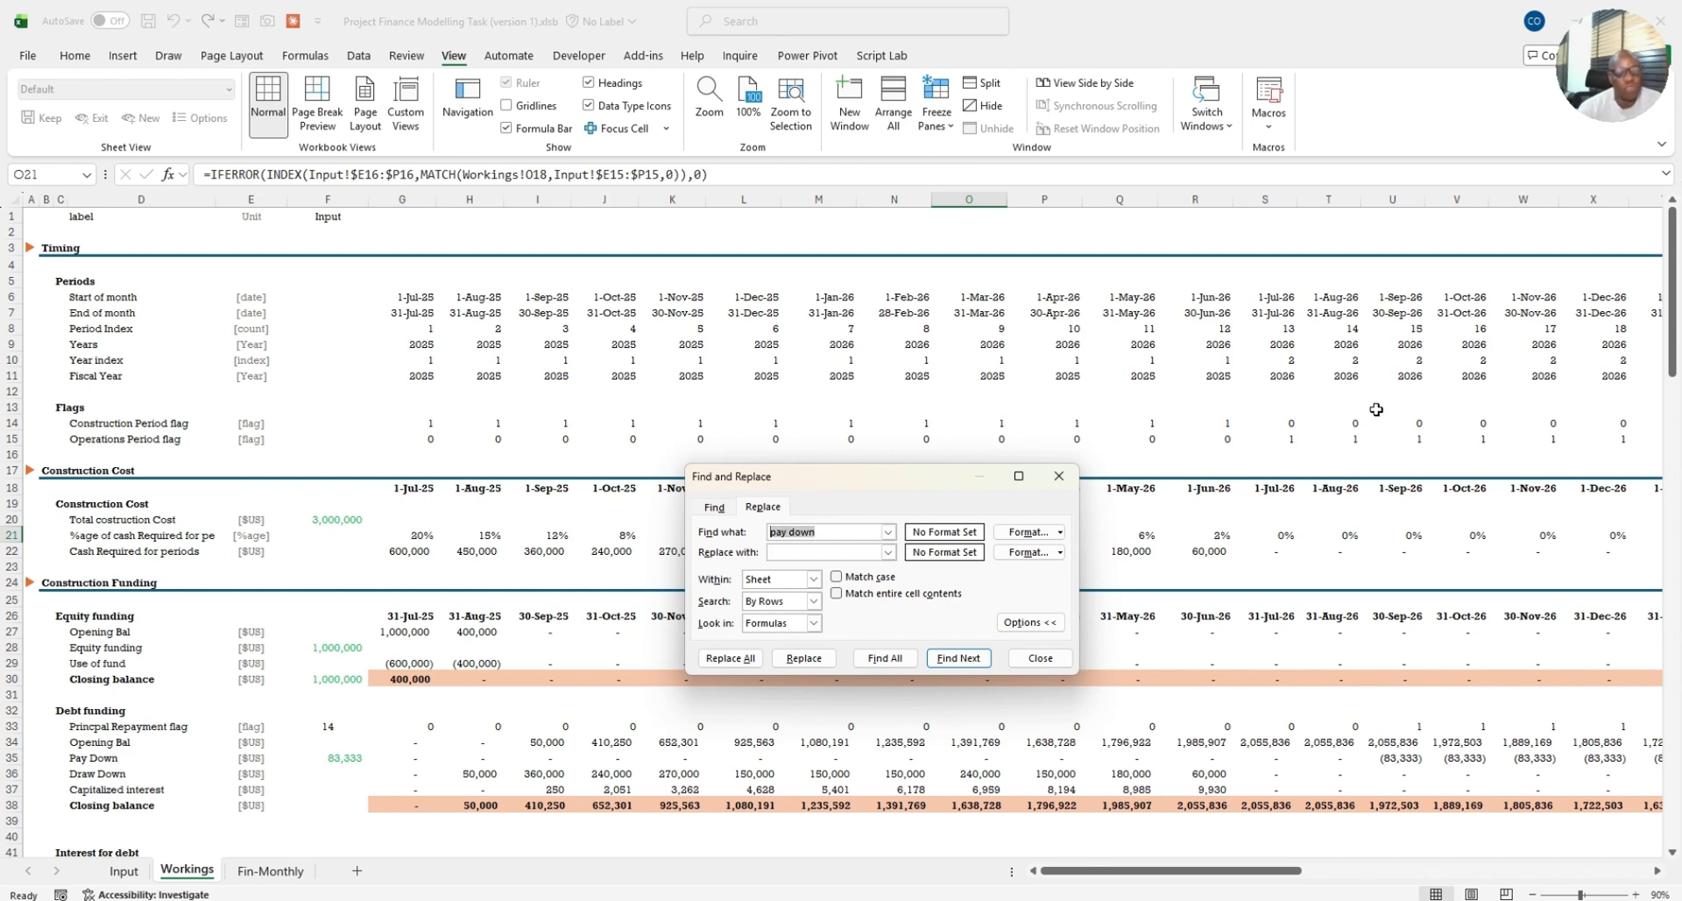
{"action": "type", "text": "I"}
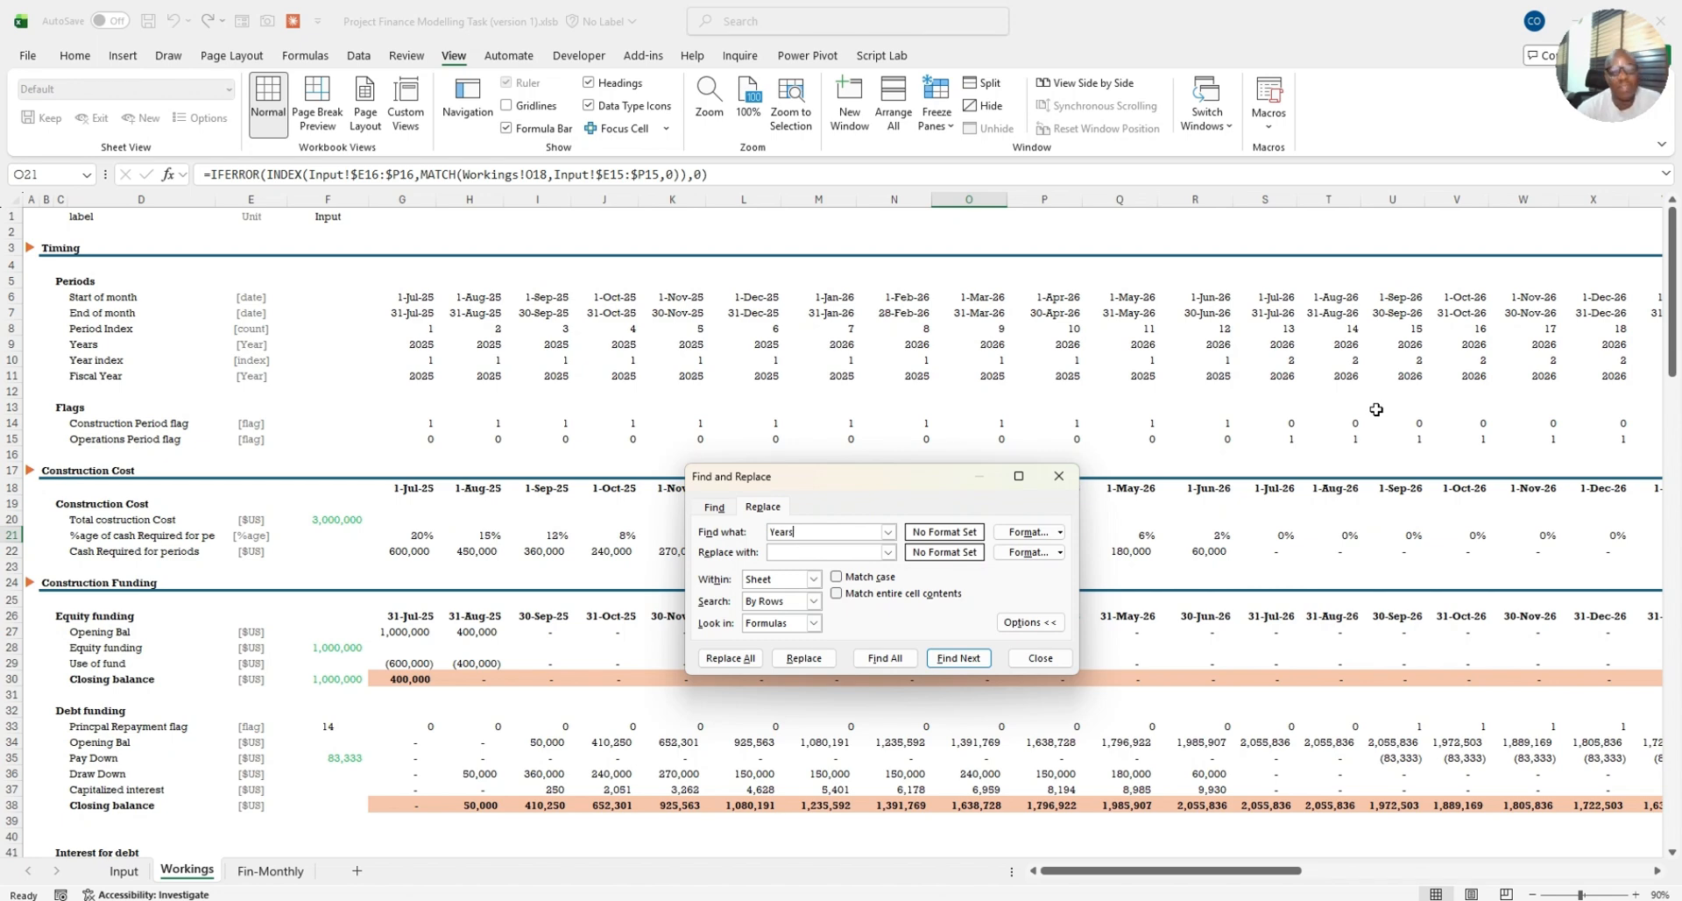
{"action": "left_click", "coordinate": [854, 550]}
{"action": "type", "text": "Year"}
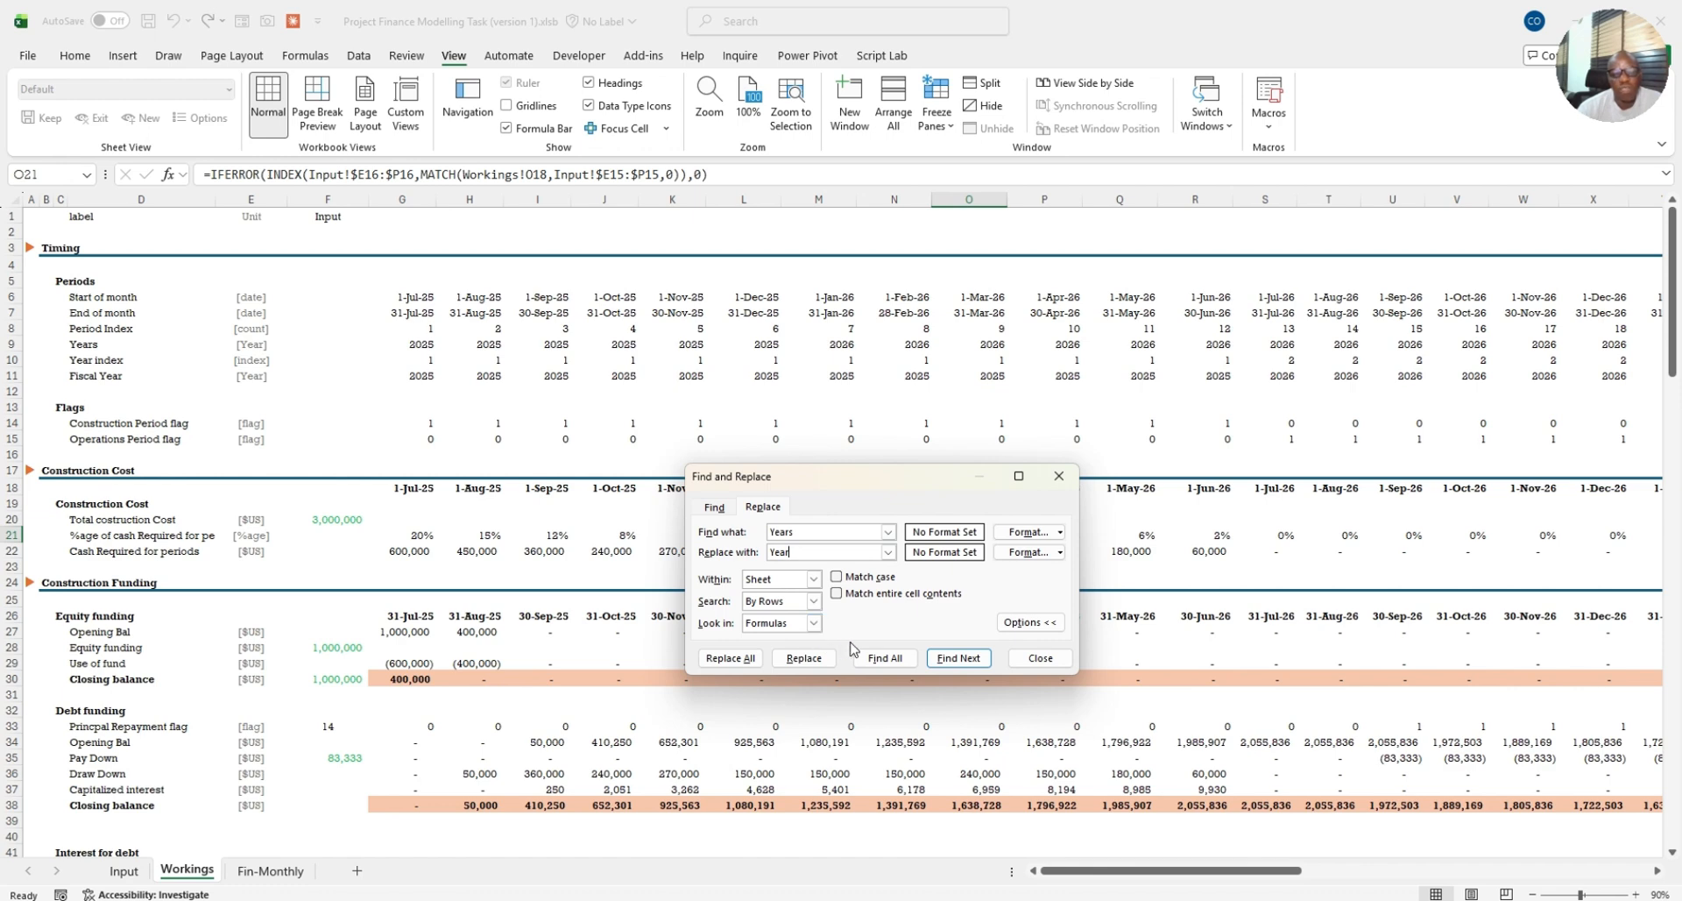
Step: List all "Years" matches in an enlarged results list, replace them all with "Year", and check label cell D9
{"action": "left_click", "coordinate": [887, 661]}
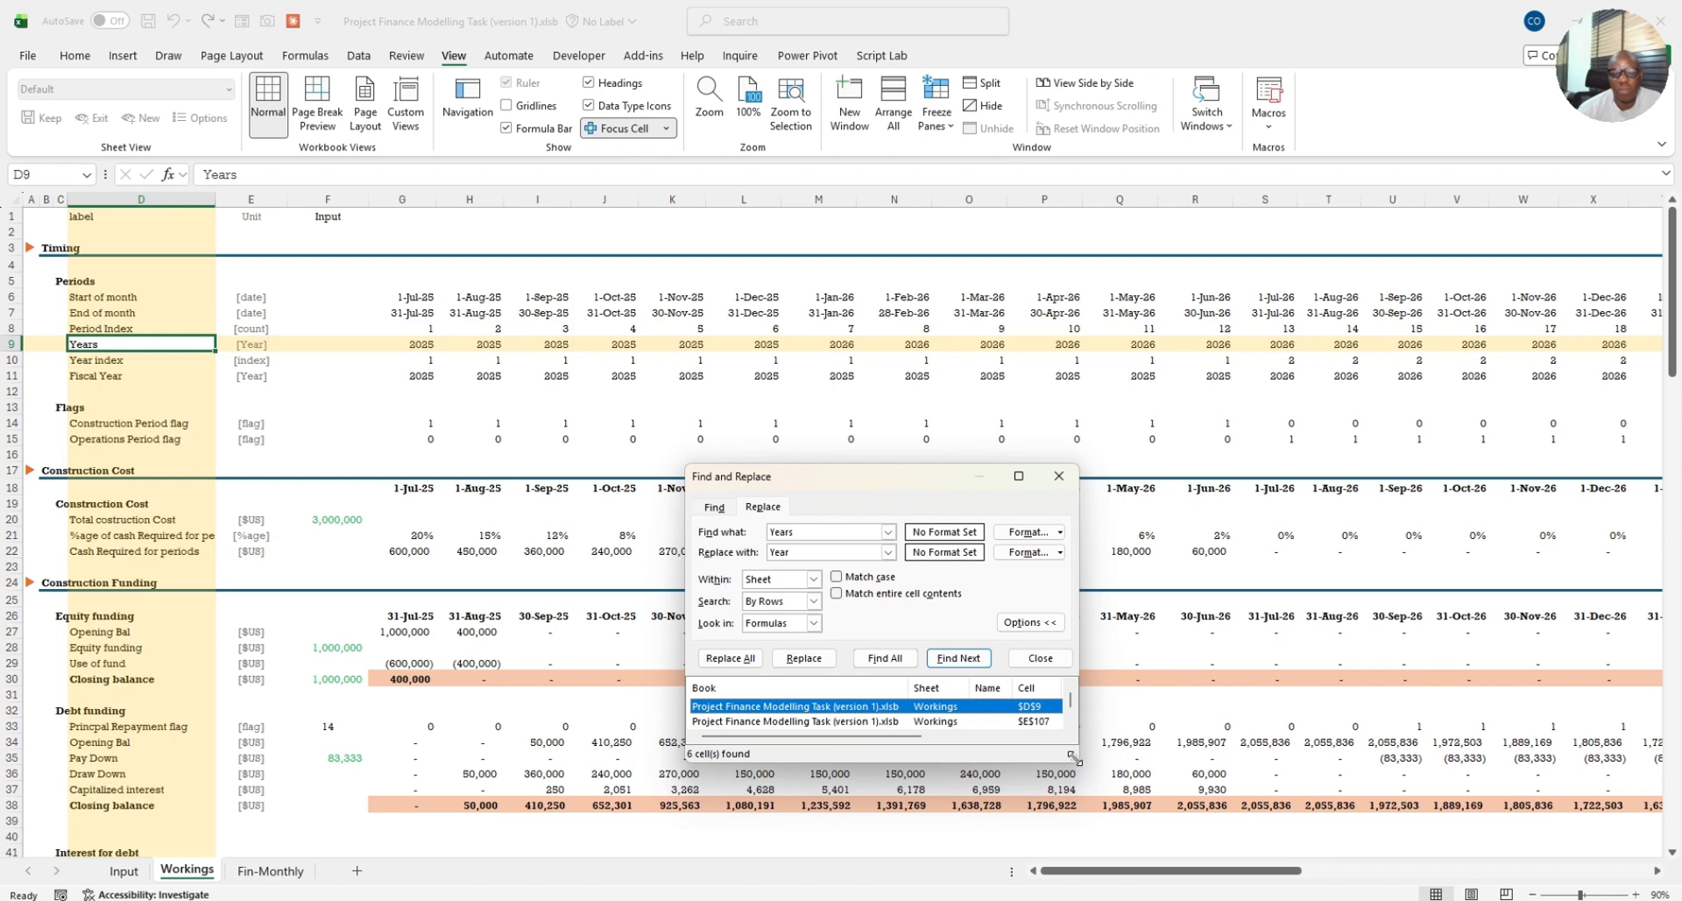
{"action": "left_click_drag", "start_coordinate": [1073, 758], "coordinate": [1131, 828]}
{"action": "left_click_drag", "start_coordinate": [876, 475], "coordinate": [893, 244]}
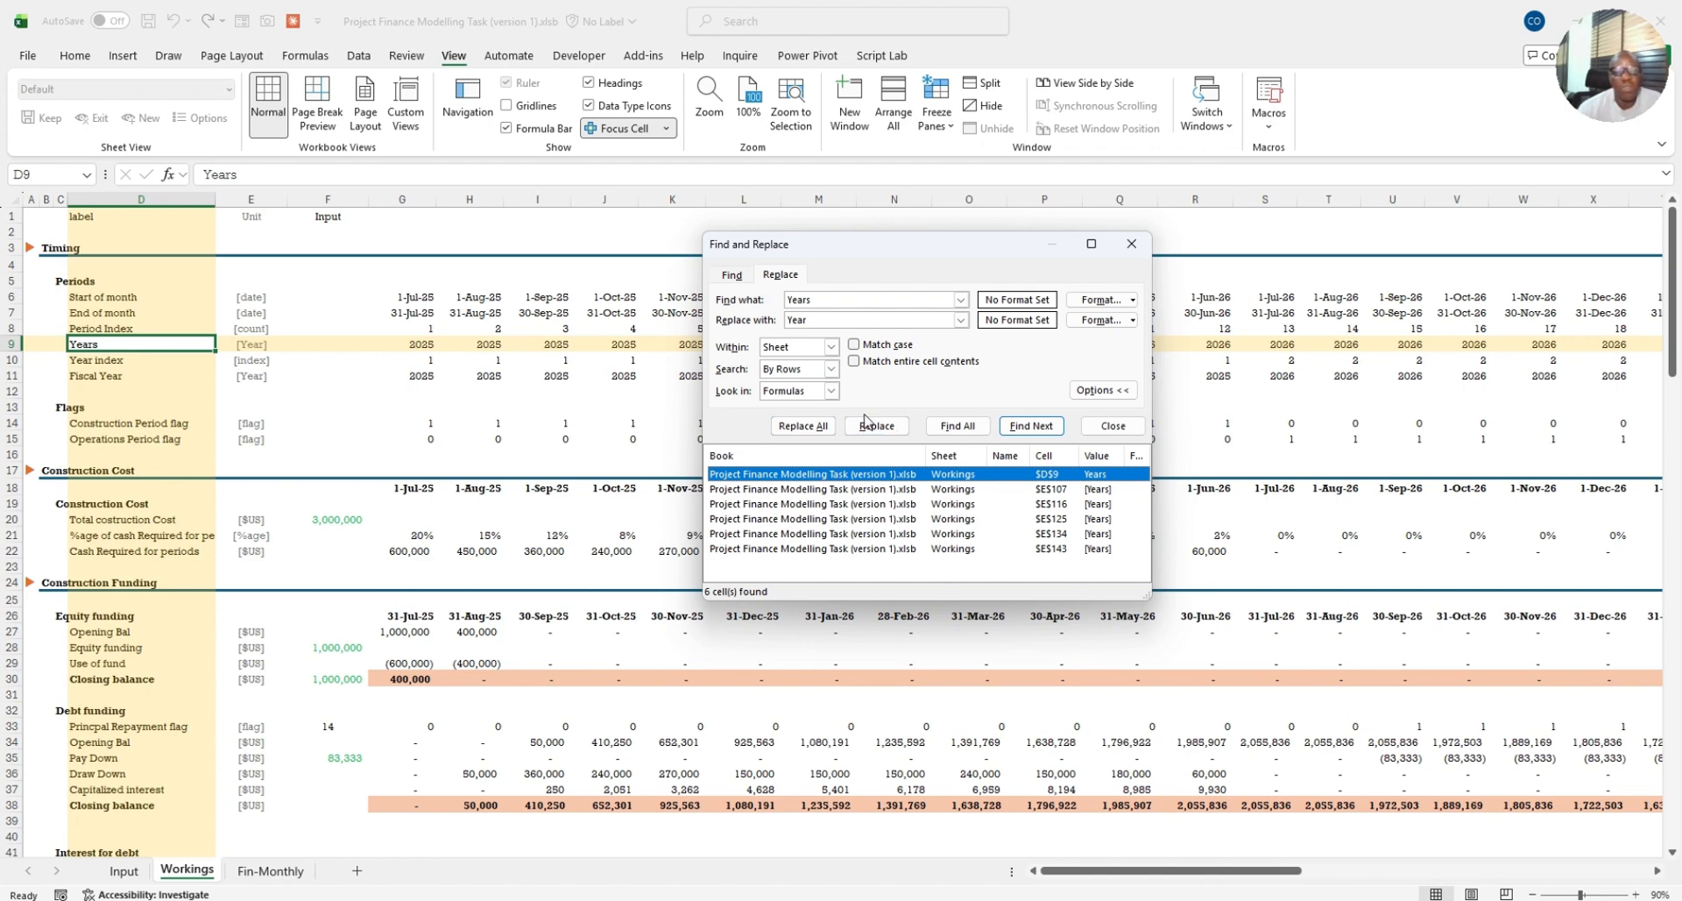
{"action": "left_click", "coordinate": [809, 426]}
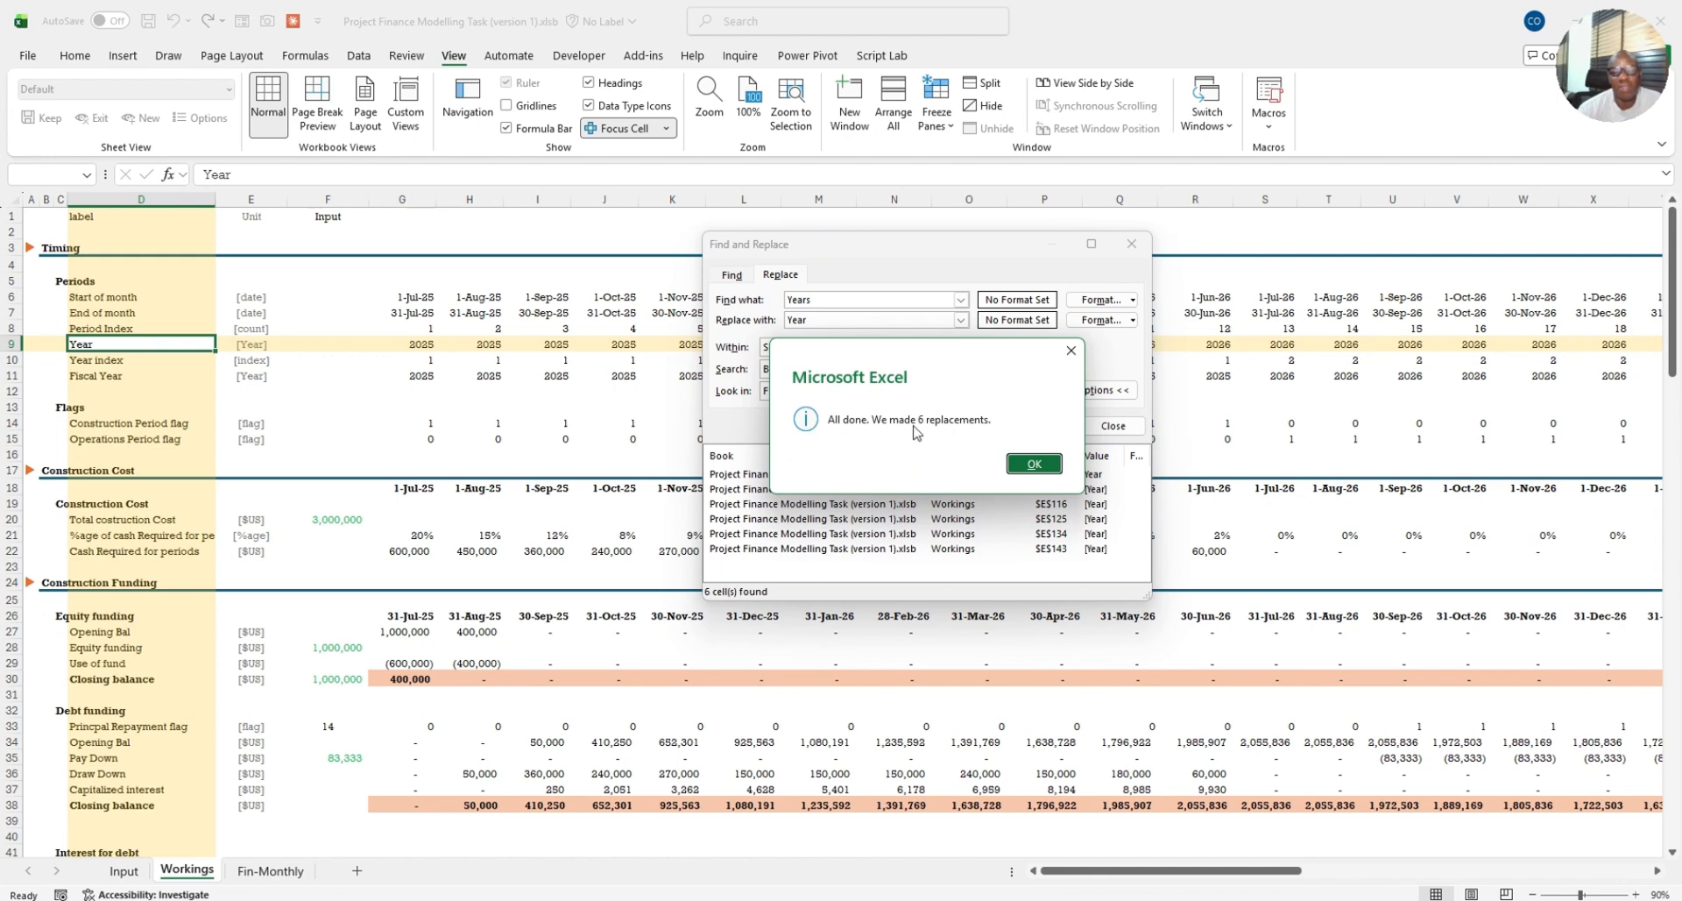
{"action": "left_click", "coordinate": [1034, 464]}
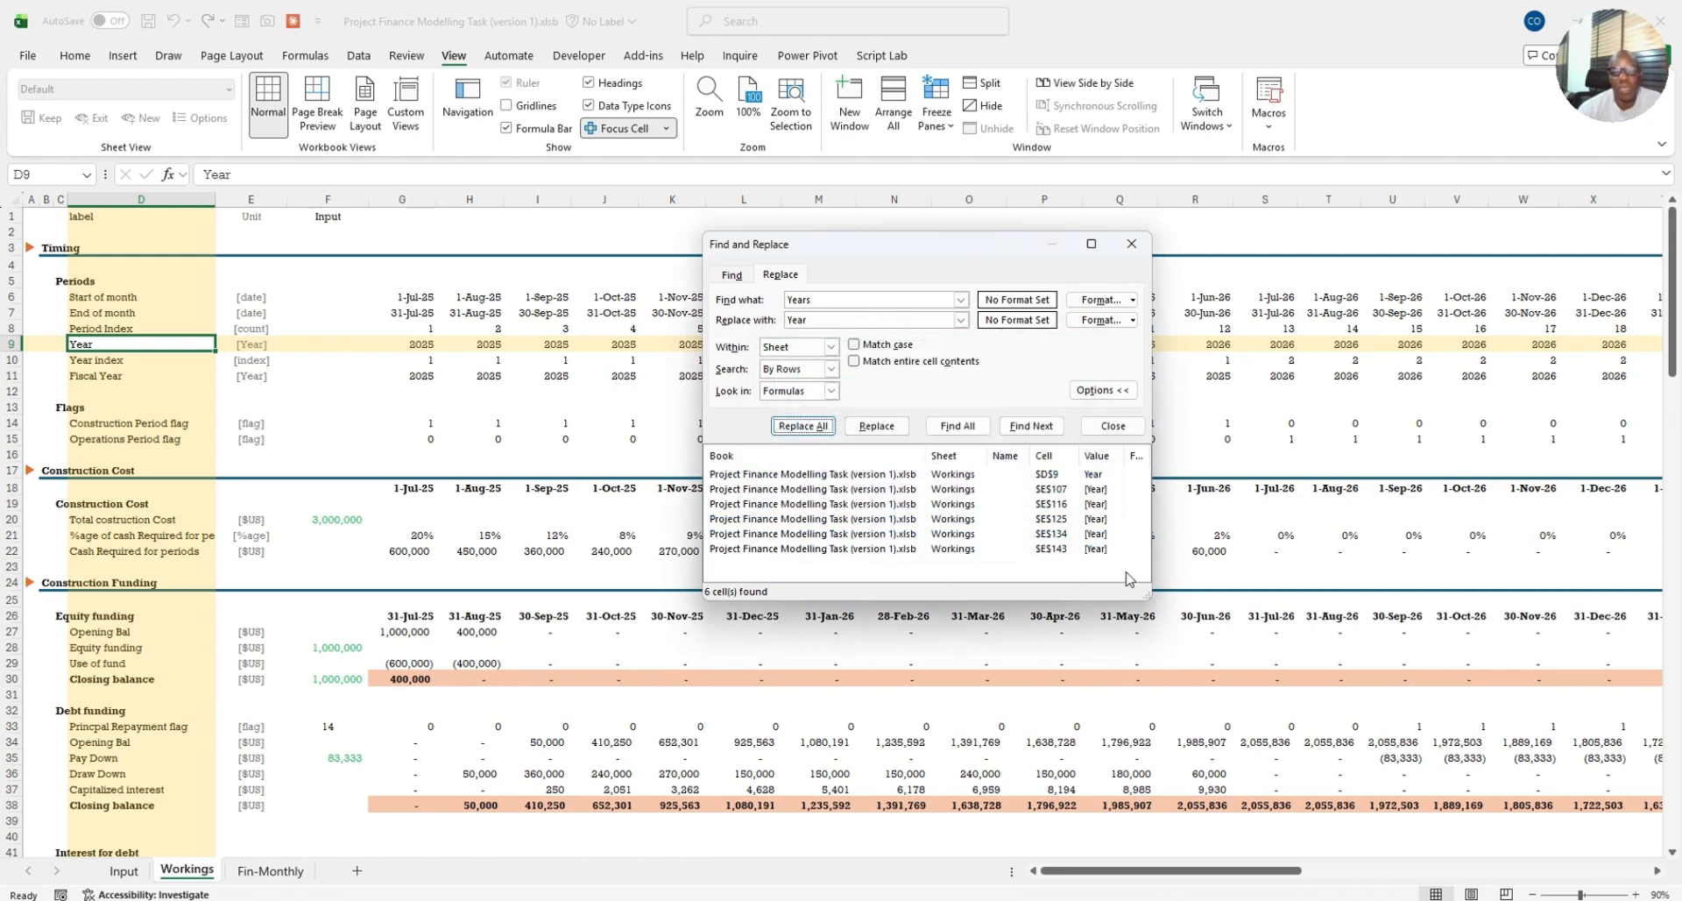
{"action": "left_click", "coordinate": [1131, 243]}
{"action": "left_click", "coordinate": [744, 439]}
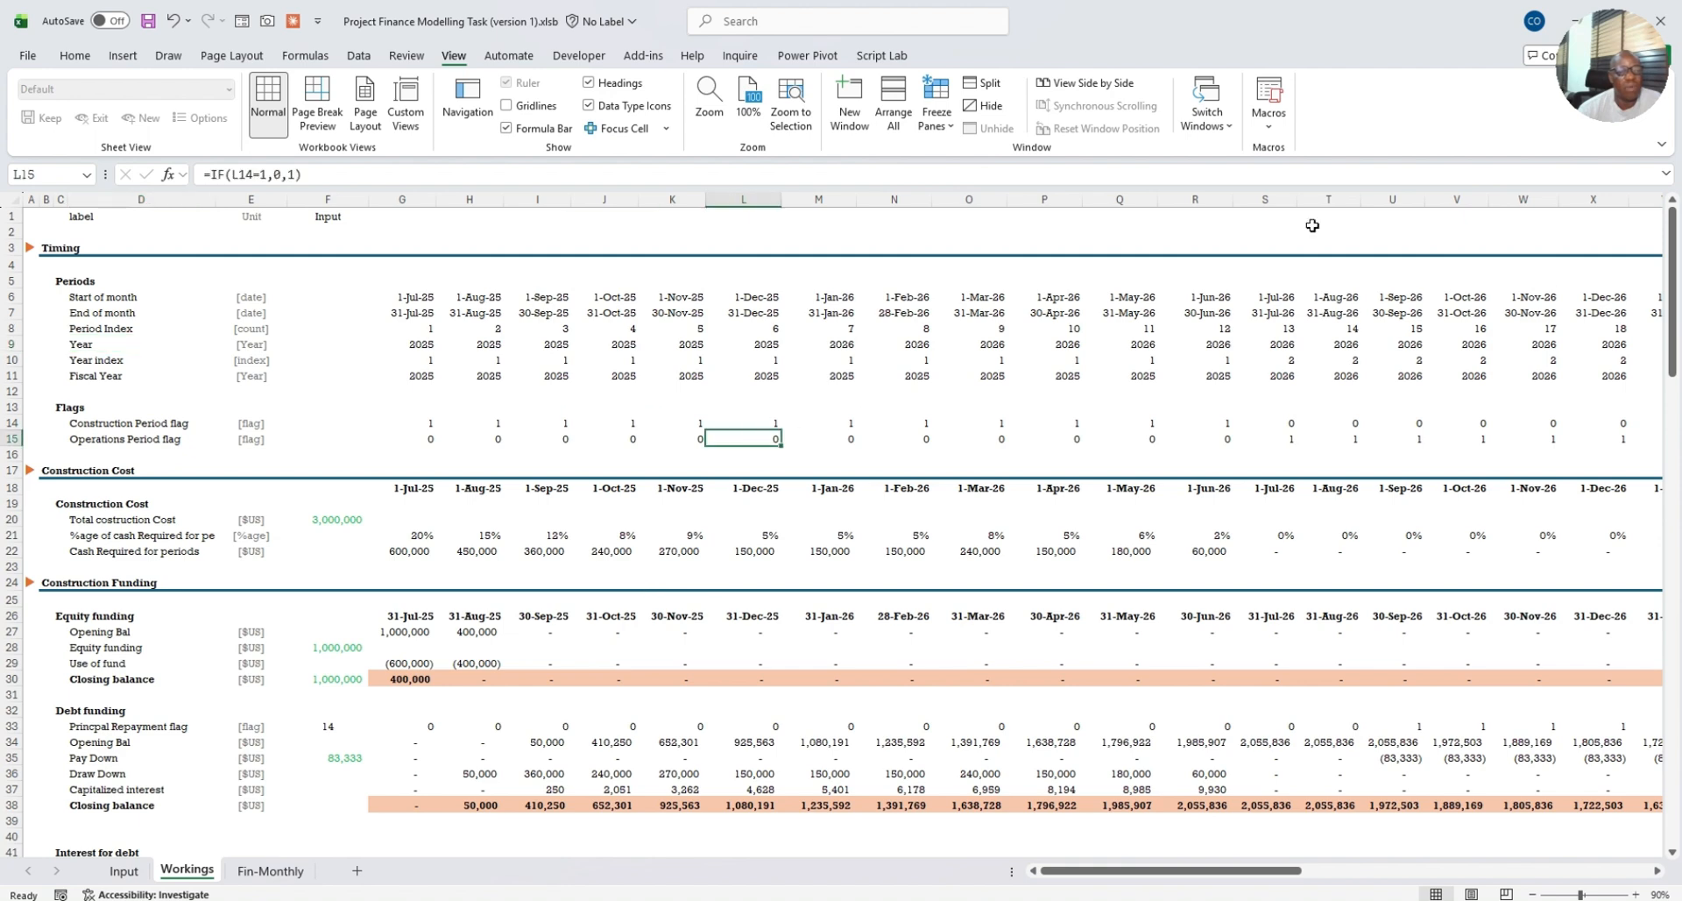
{"action": "left_click", "coordinate": [87, 344]}
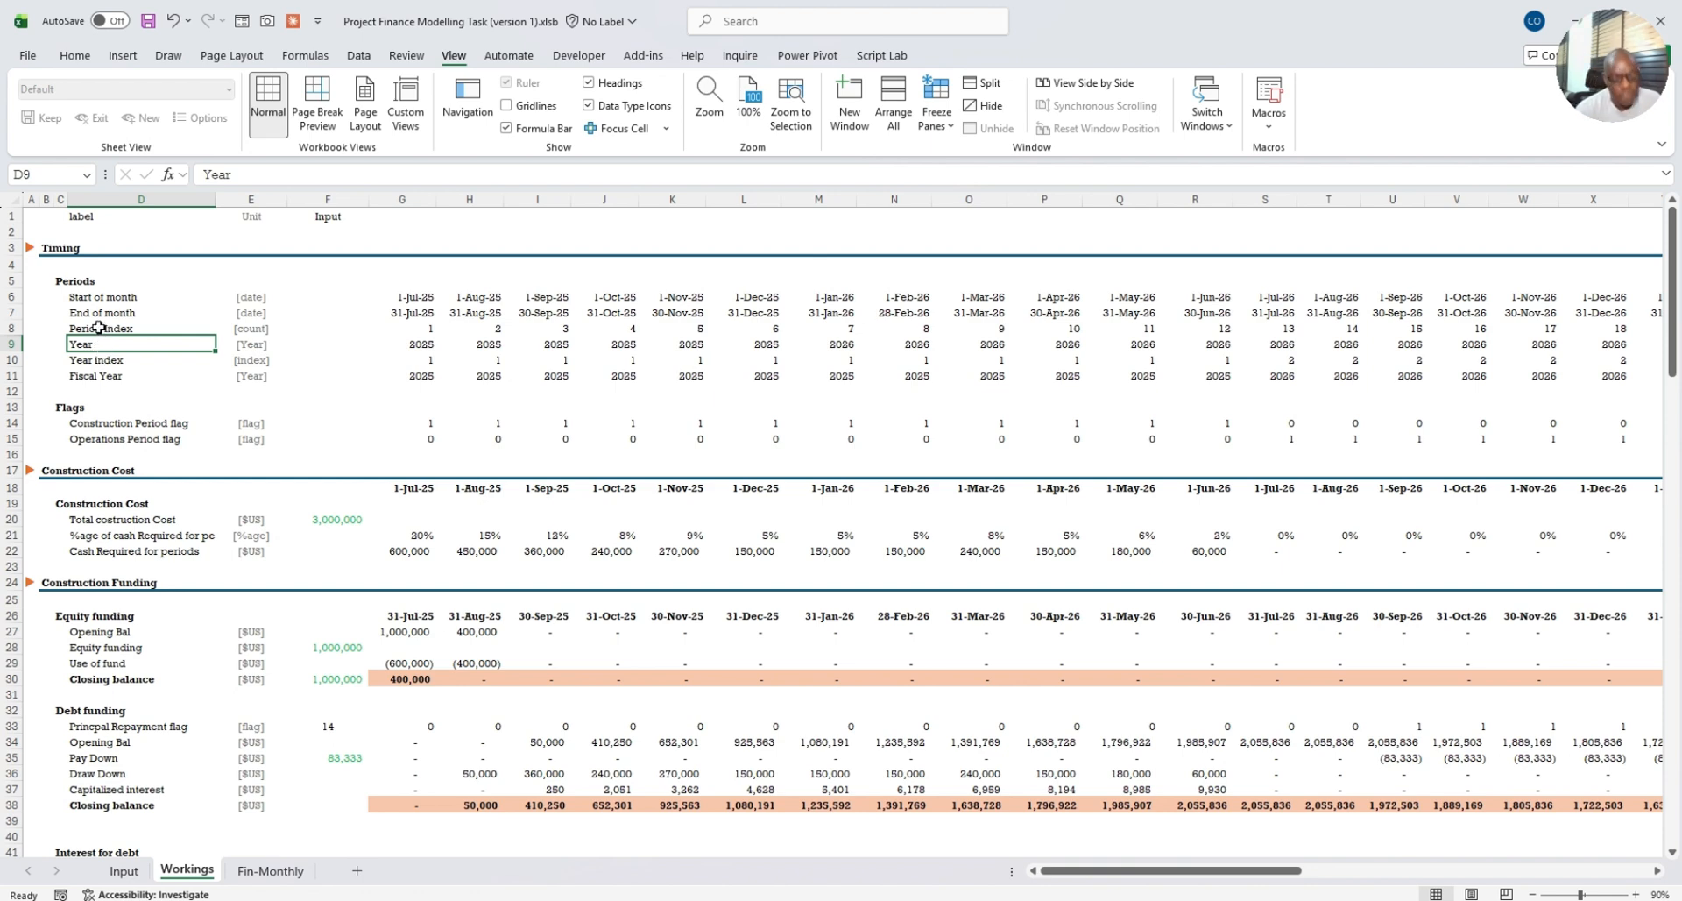
Step: Find all cells containing "Year" on the Workings sheet and enlarge the results list
{"action": "key", "text": "ctrl+f"}
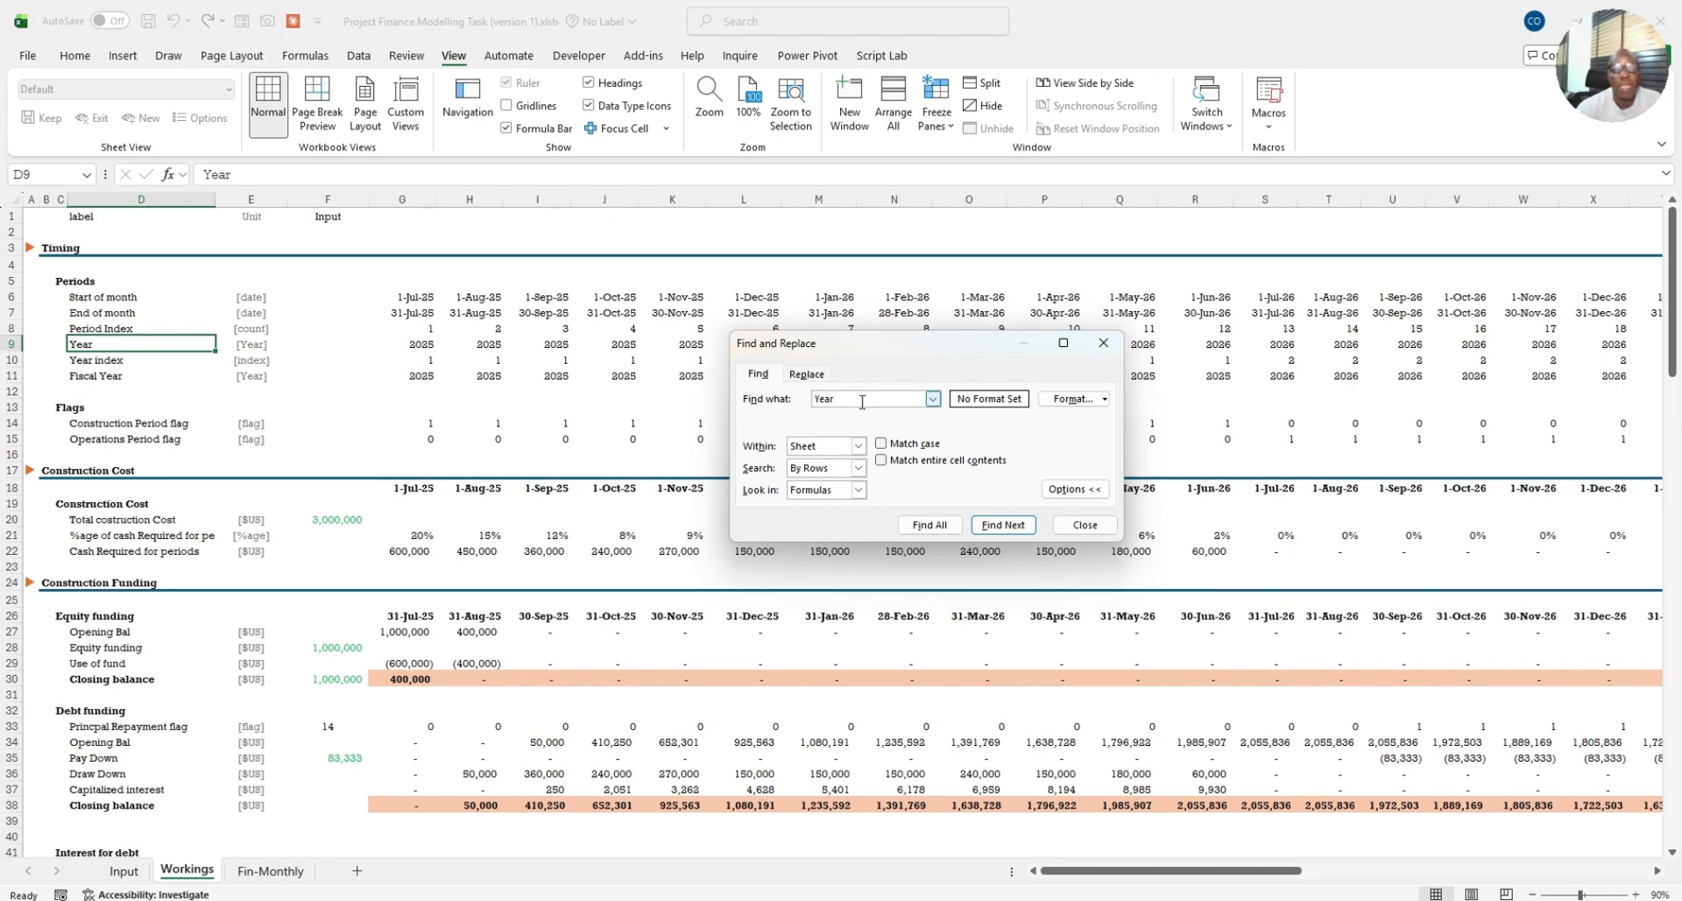
{"action": "left_click", "coordinate": [930, 524]}
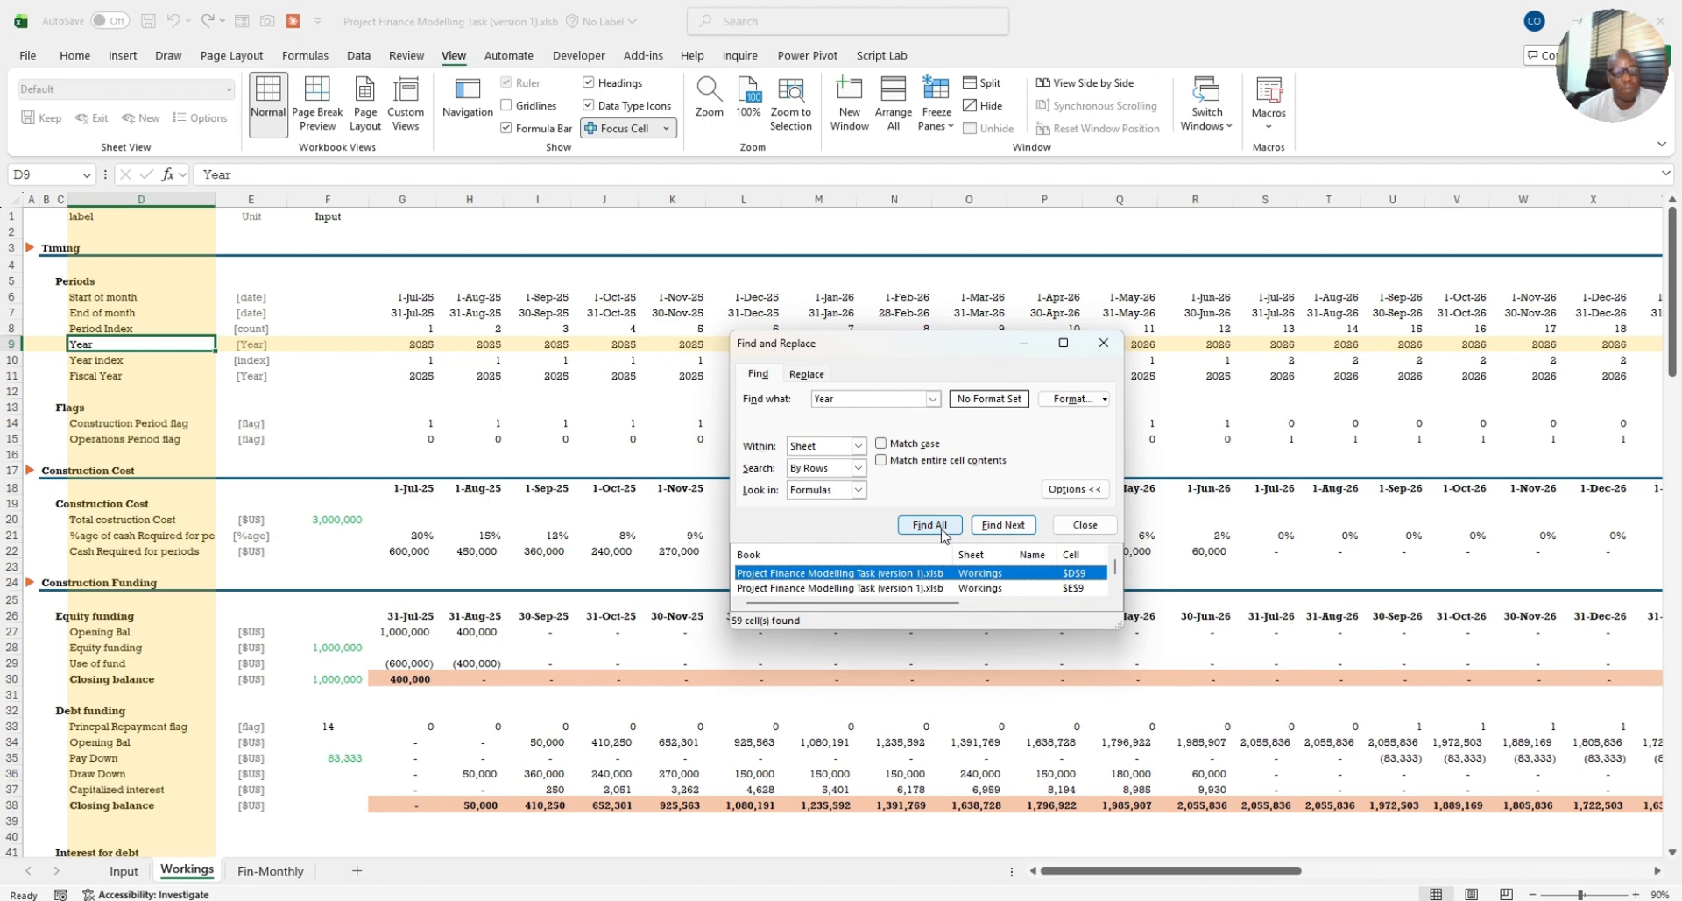
{"action": "left_click_drag", "start_coordinate": [950, 629], "coordinate": [950, 784]}
Step: Step through the "Year" search results across row 9 and jump to E134, examining the automatic row and column highlight
{"action": "left_click", "coordinate": [876, 604]}
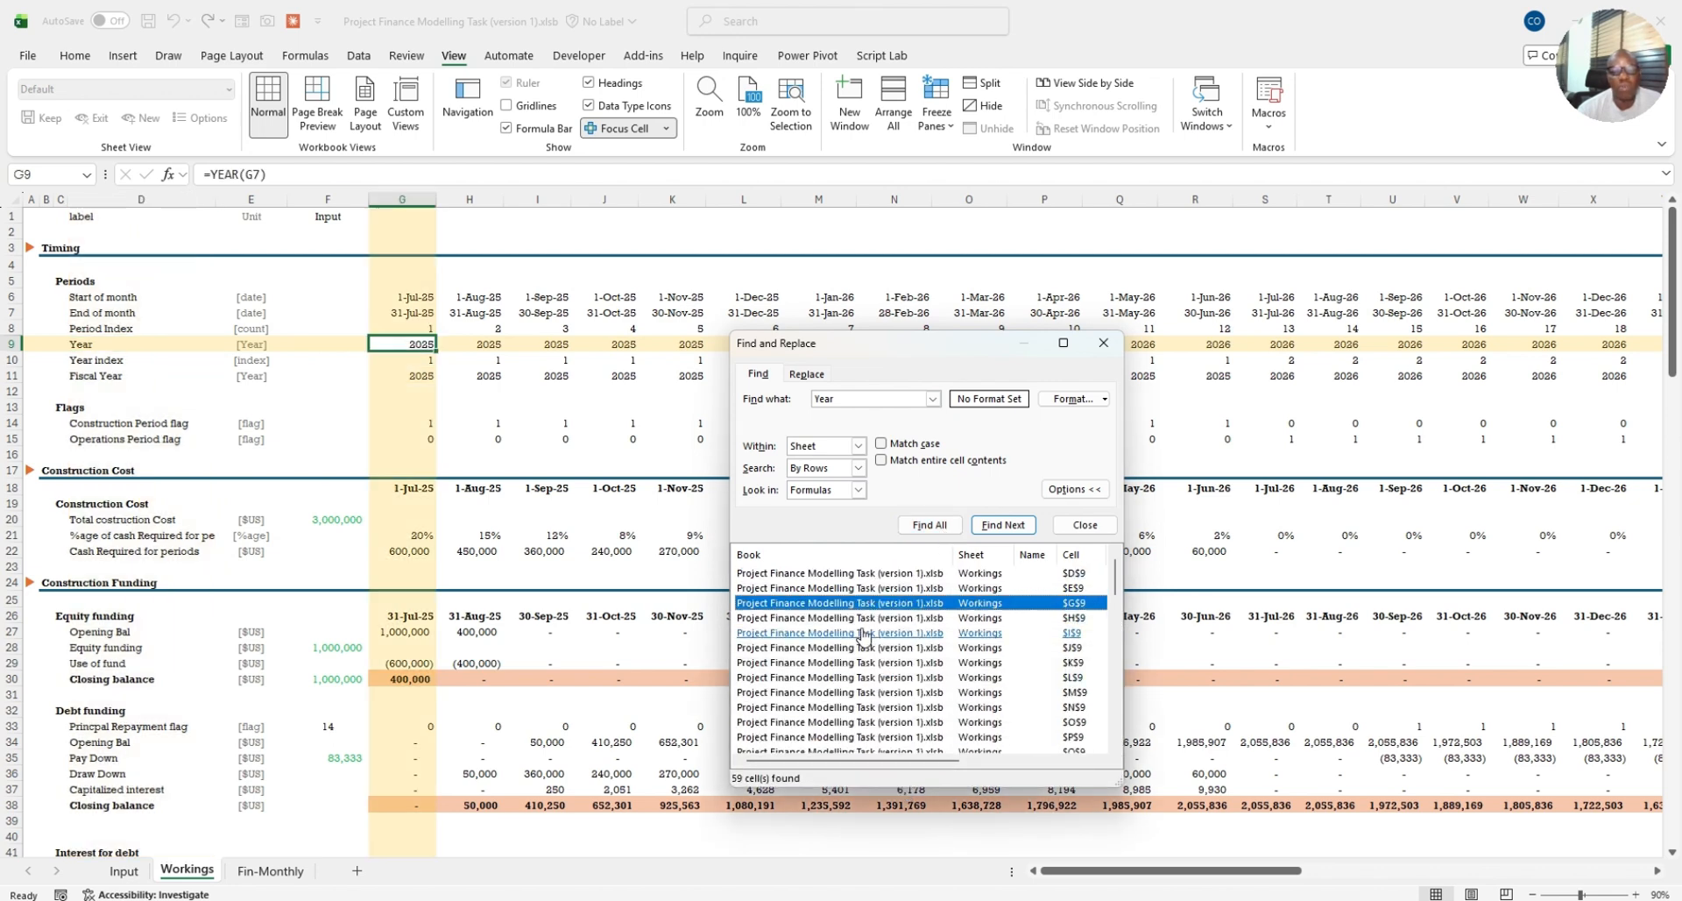
{"action": "left_click", "coordinate": [859, 633]}
{"action": "left_click", "coordinate": [865, 662]}
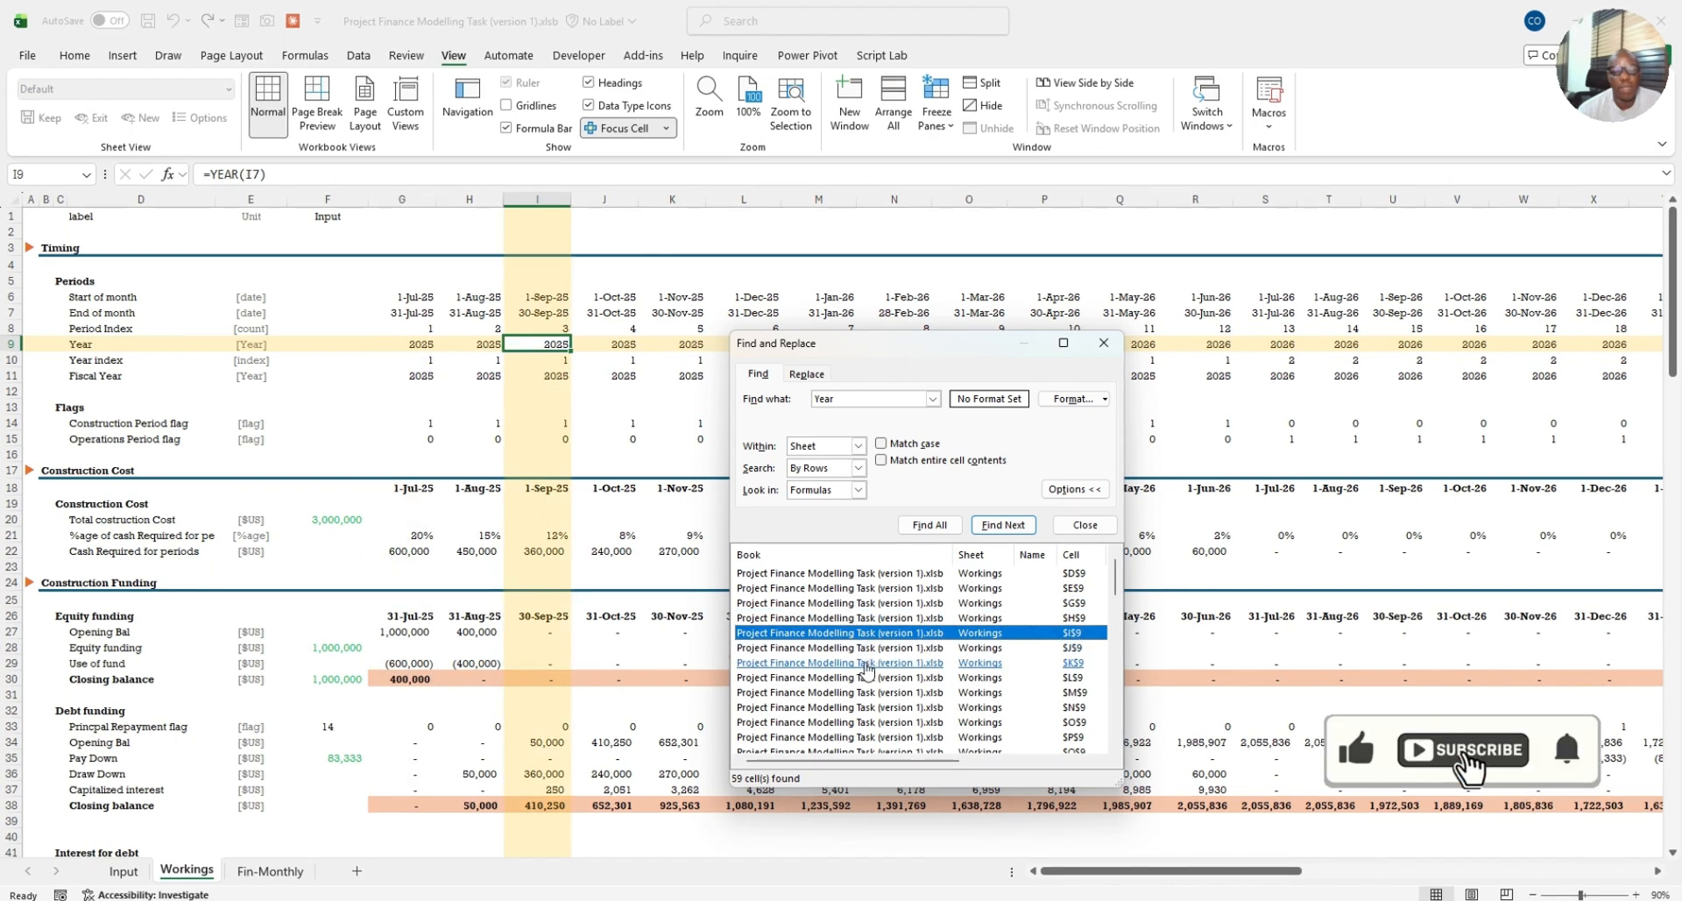
{"action": "left_click", "coordinate": [857, 693]}
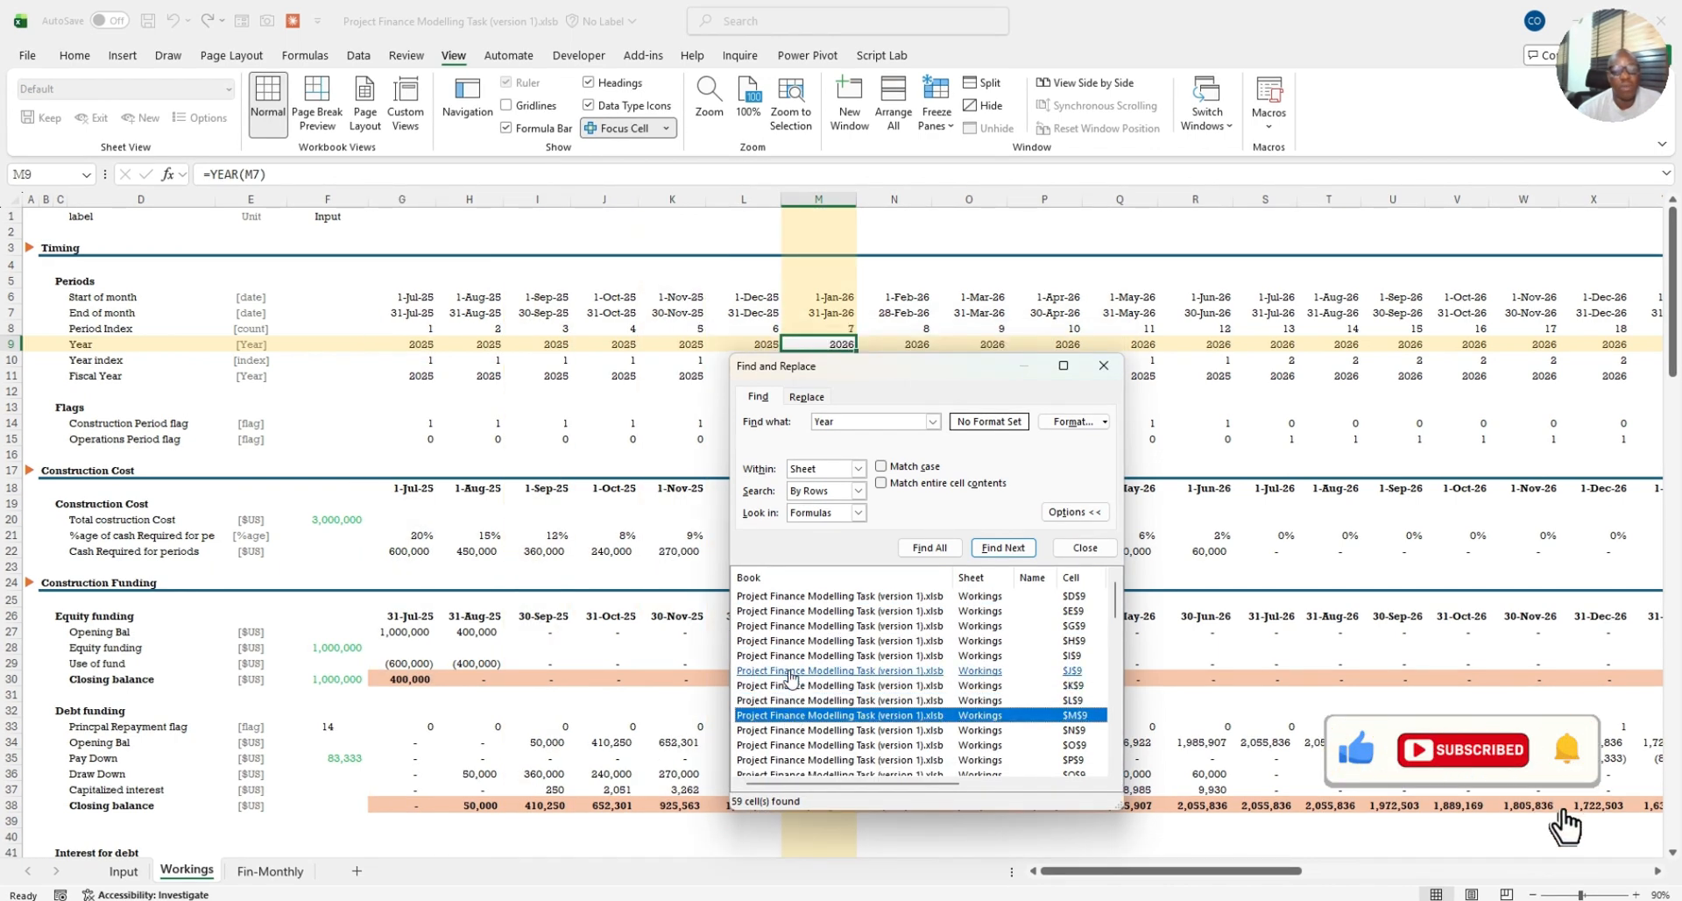
{"action": "left_click", "coordinate": [793, 641]}
{"action": "left_click", "coordinate": [841, 685]}
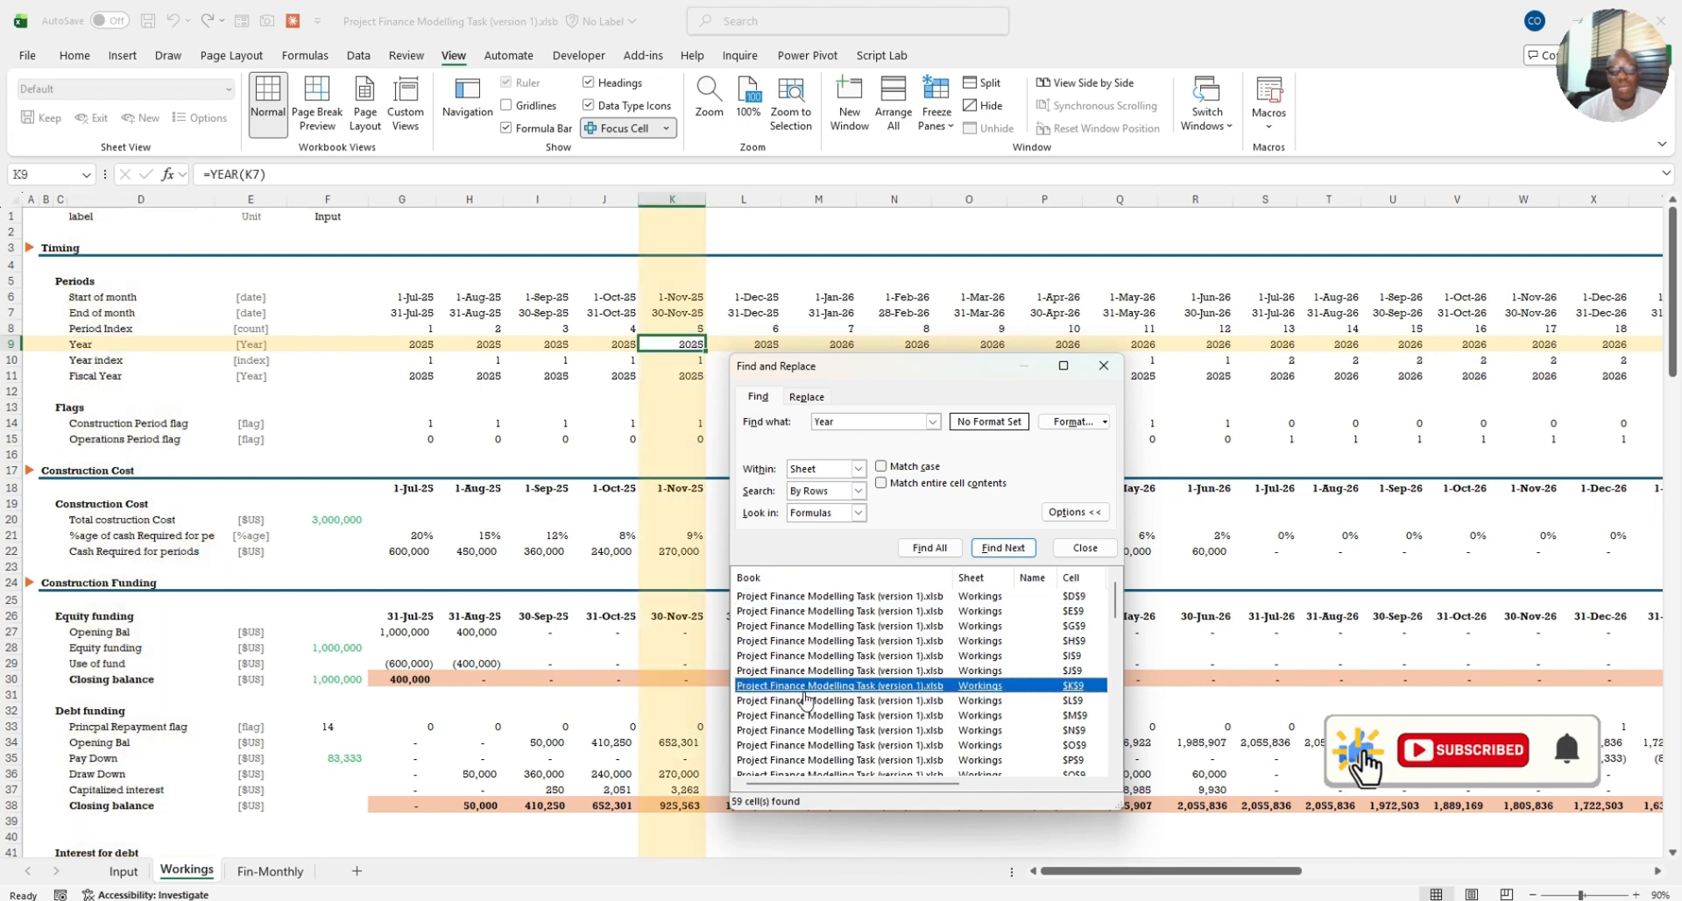
{"action": "left_click", "coordinate": [876, 729]}
{"action": "left_click", "coordinate": [841, 715]}
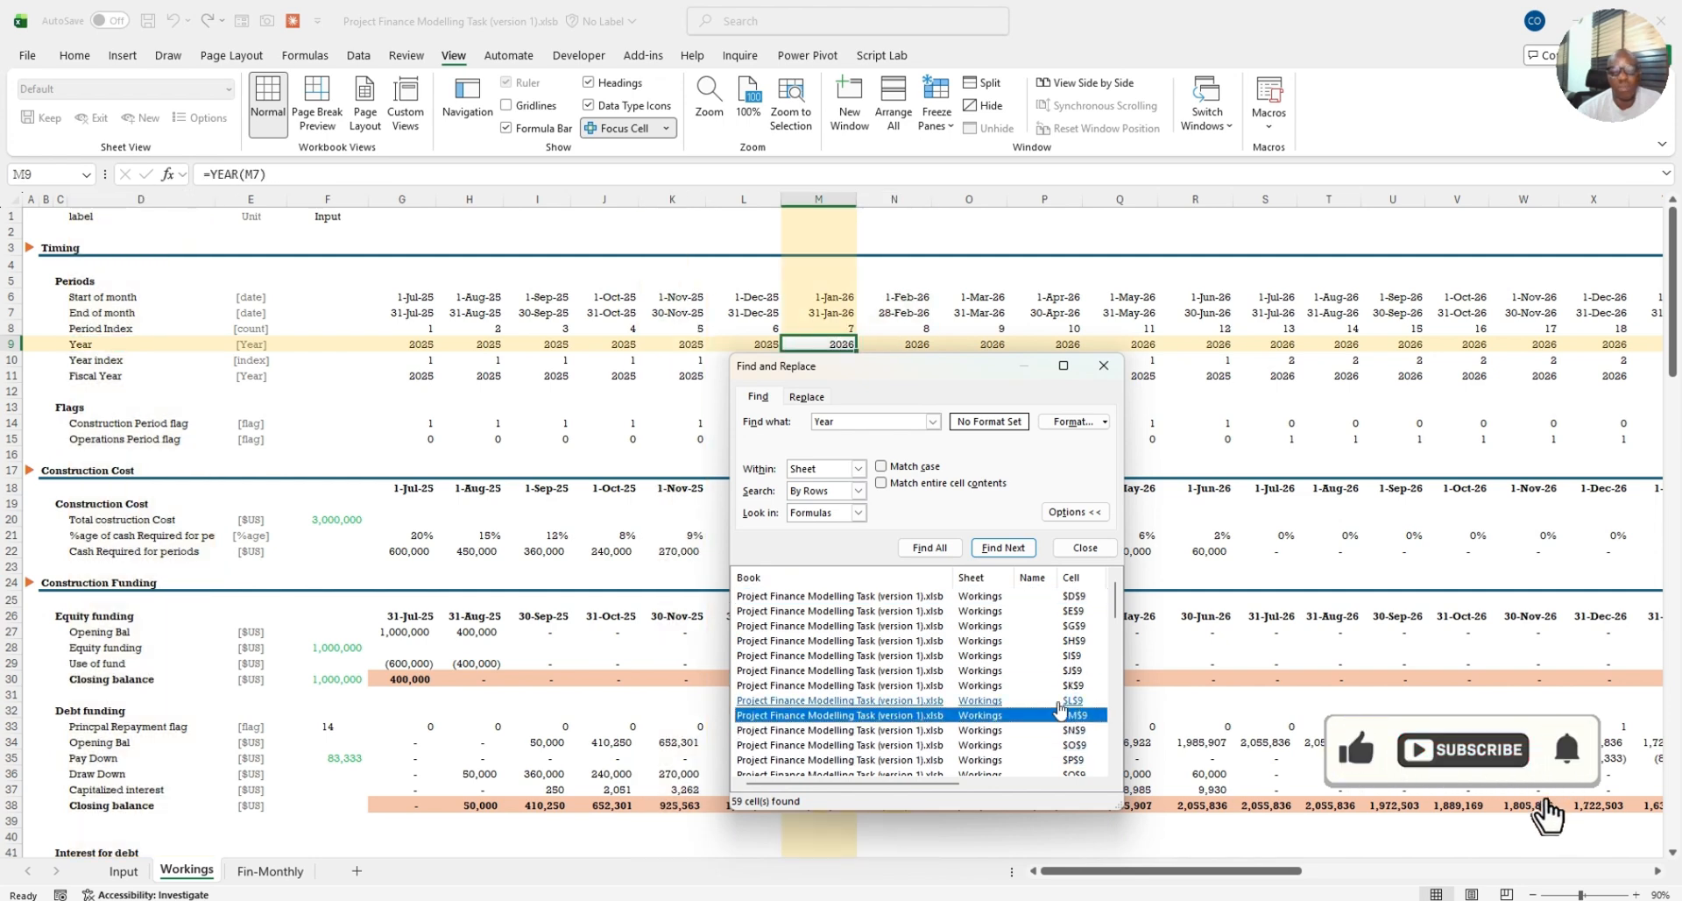
{"action": "scroll", "coordinate": [815, 744], "scroll_direction": "down", "scroll_amount": 15}
{"action": "left_click", "coordinate": [812, 746]}
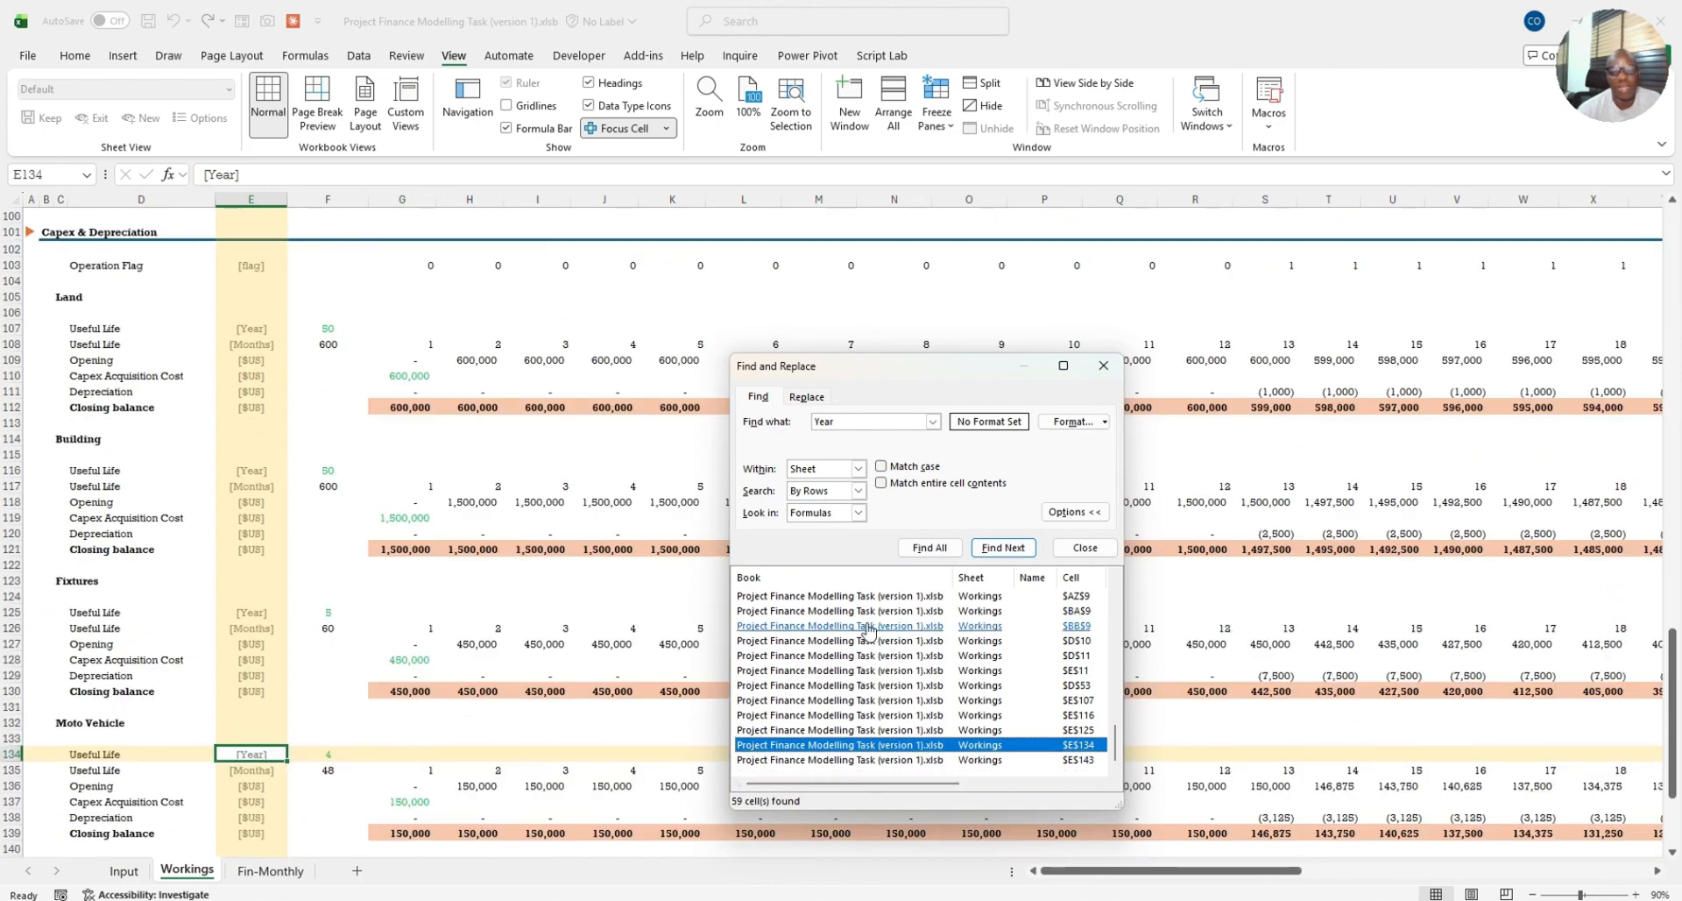
Step: Jump among the "Year" search results in E11, E116, BB9 and AZ9, ending at E116, to examine the moving row and column highlight
{"action": "left_click", "coordinate": [832, 670]}
{"action": "left_click", "coordinate": [827, 716]}
{"action": "left_click", "coordinate": [801, 626]}
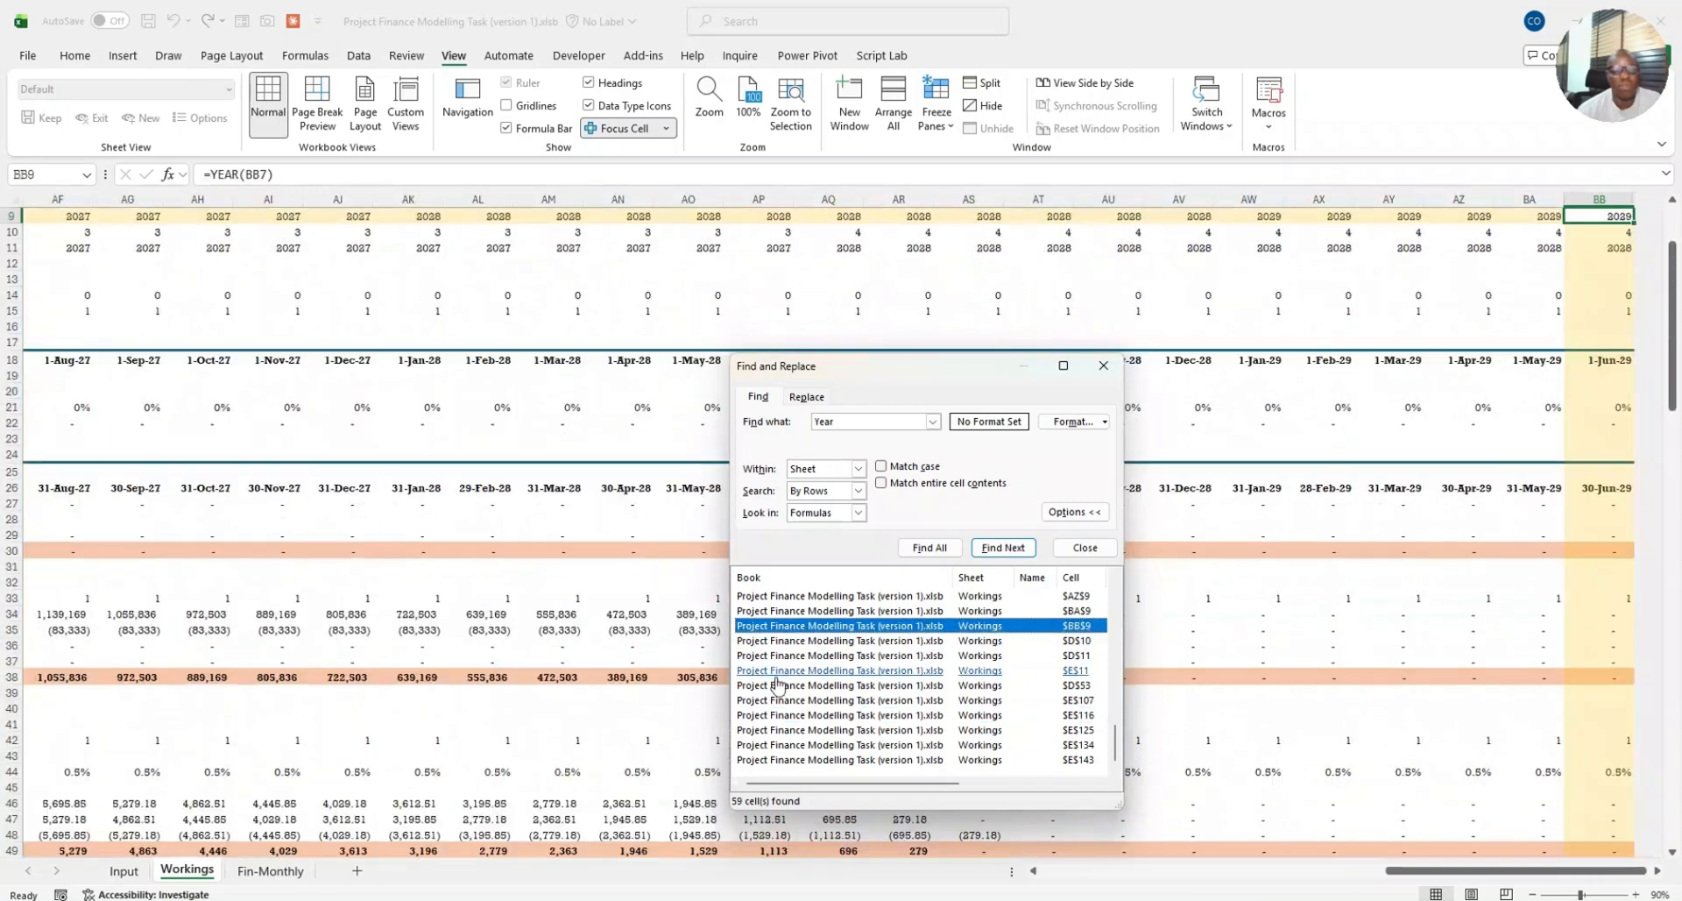
{"action": "left_click", "coordinate": [780, 671]}
{"action": "left_click", "coordinate": [811, 597]}
{"action": "left_click", "coordinate": [872, 713]}
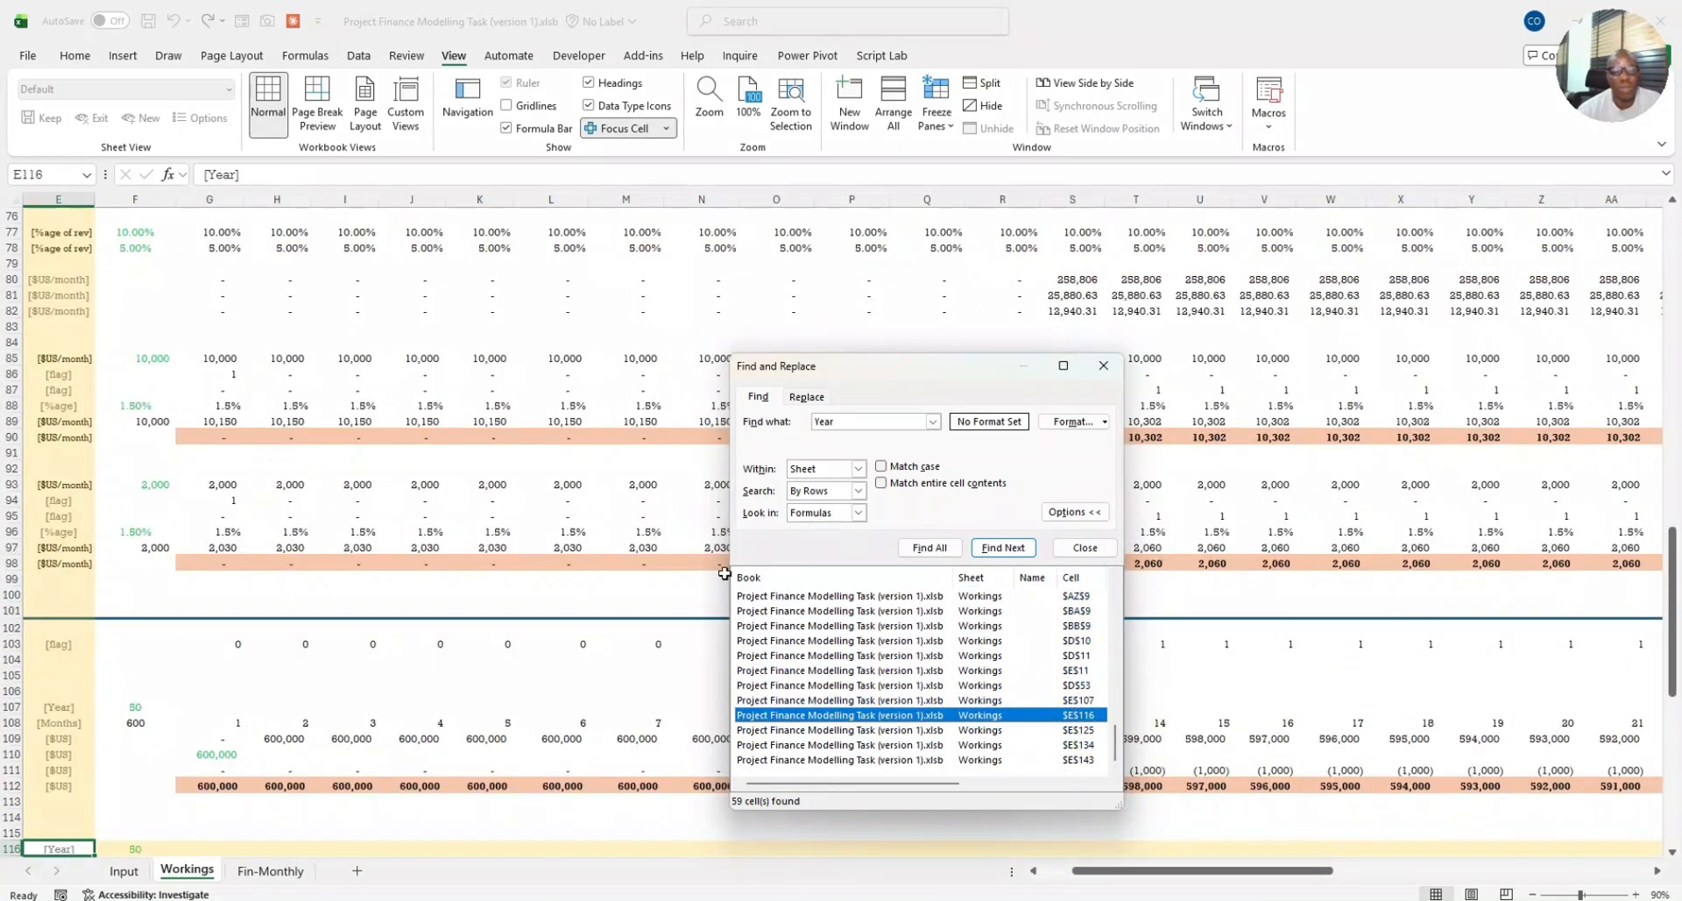
Step: Step back through the "Year" results from E116 to D10 and examine the highlighted Year index row
{"action": "key", "text": "Up"}
{"action": "key", "text": "Up"}
{"action": "key", "text": "Up"}
{"action": "key", "text": "Up"}
{"action": "key", "text": "Up"}
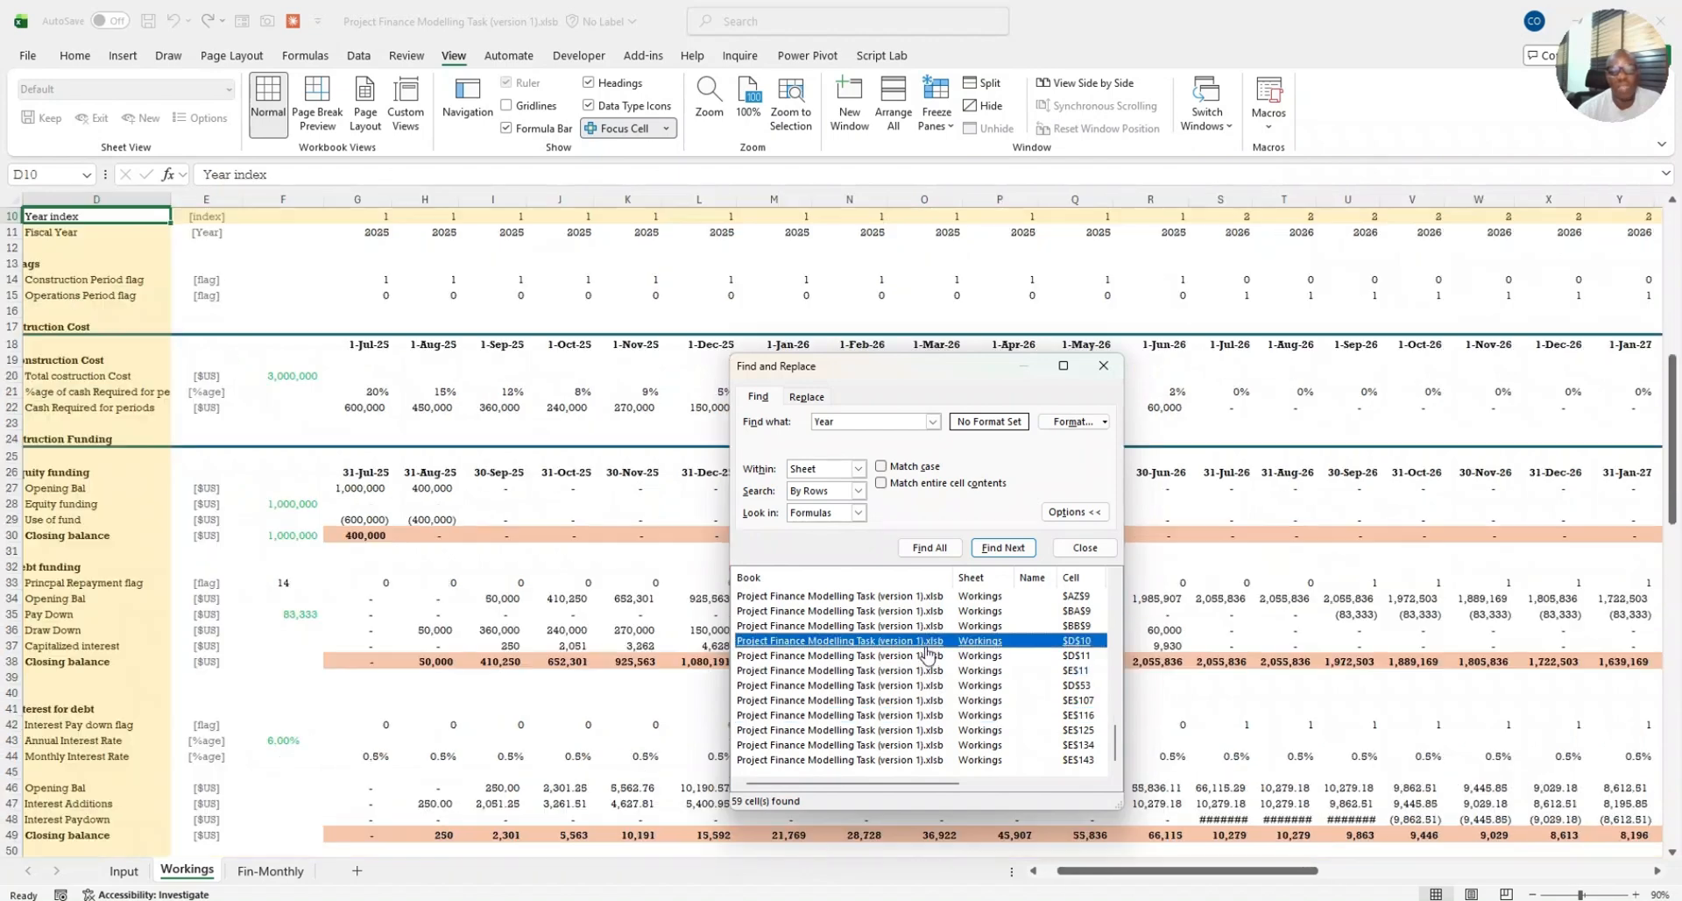
{"action": "scroll", "coordinate": [207, 278], "scroll_direction": "up", "scroll_amount": 3}
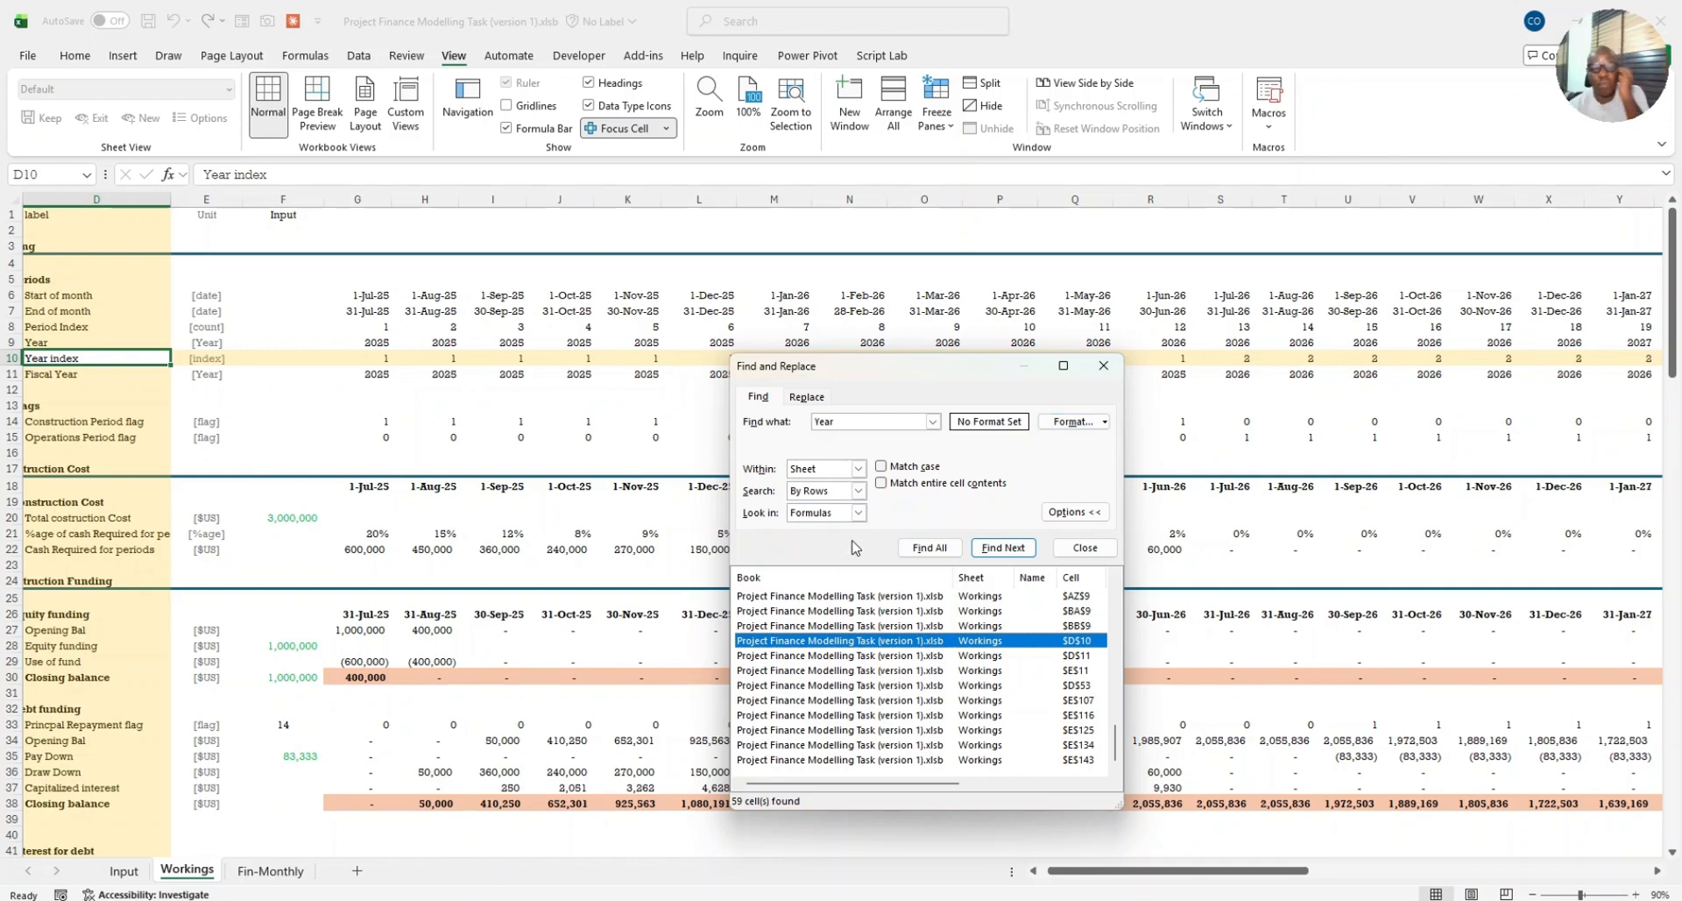
Step: Find all cells whose entire contents match "Year", then close Find and Replace
{"action": "left_click", "coordinate": [881, 482]}
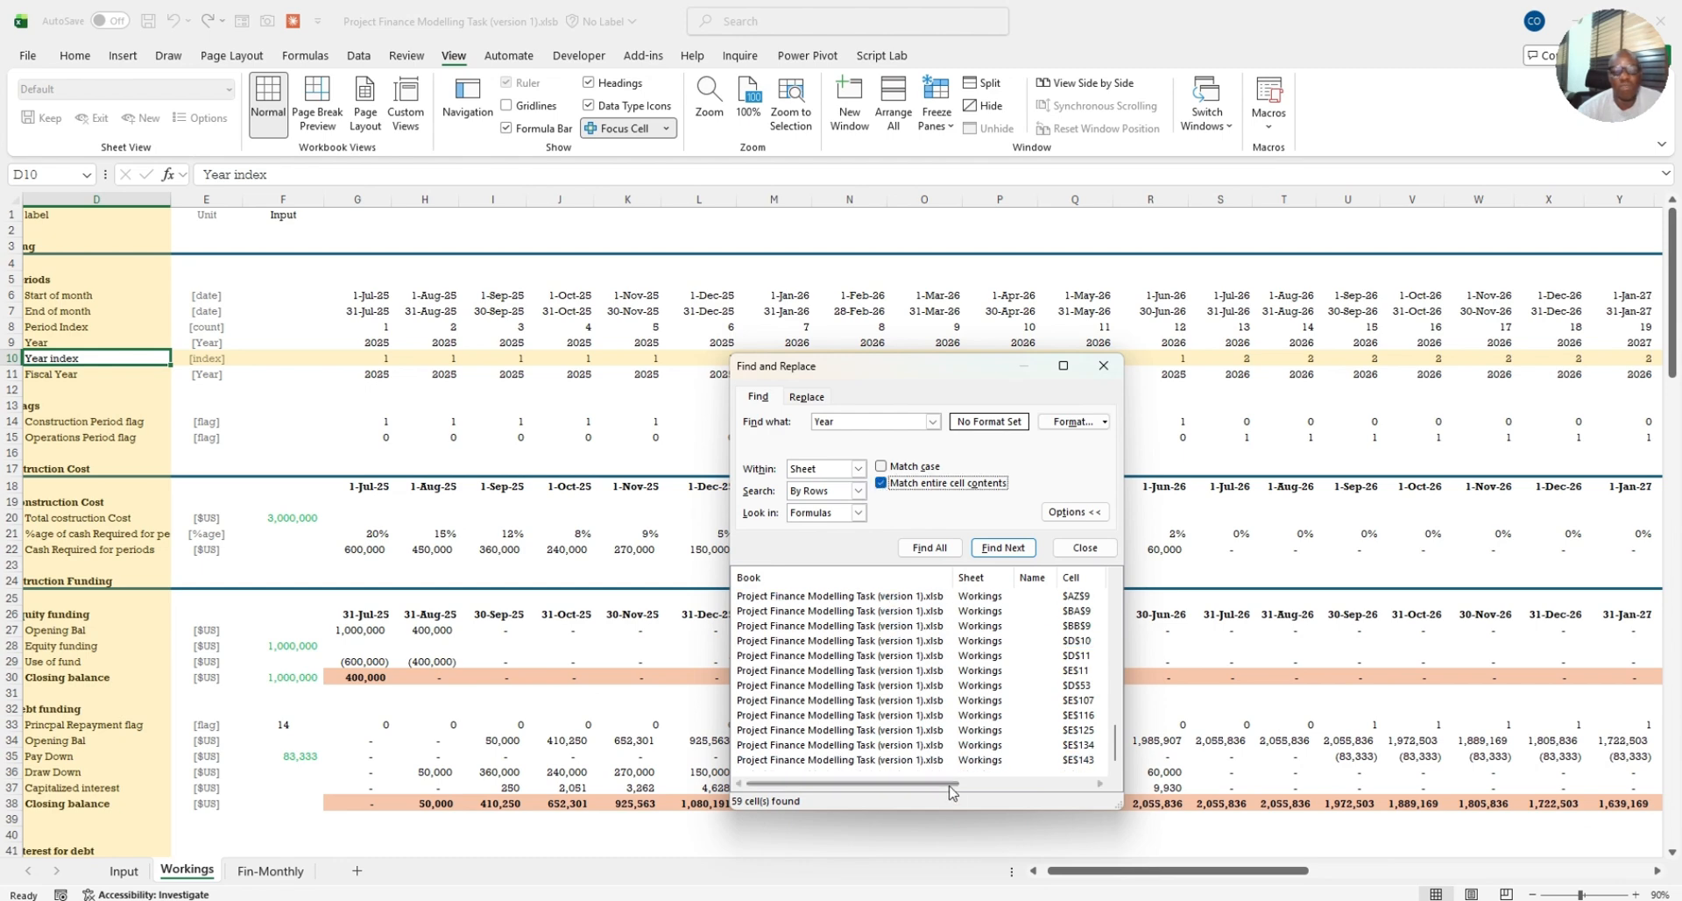
{"action": "left_click", "coordinate": [931, 548]}
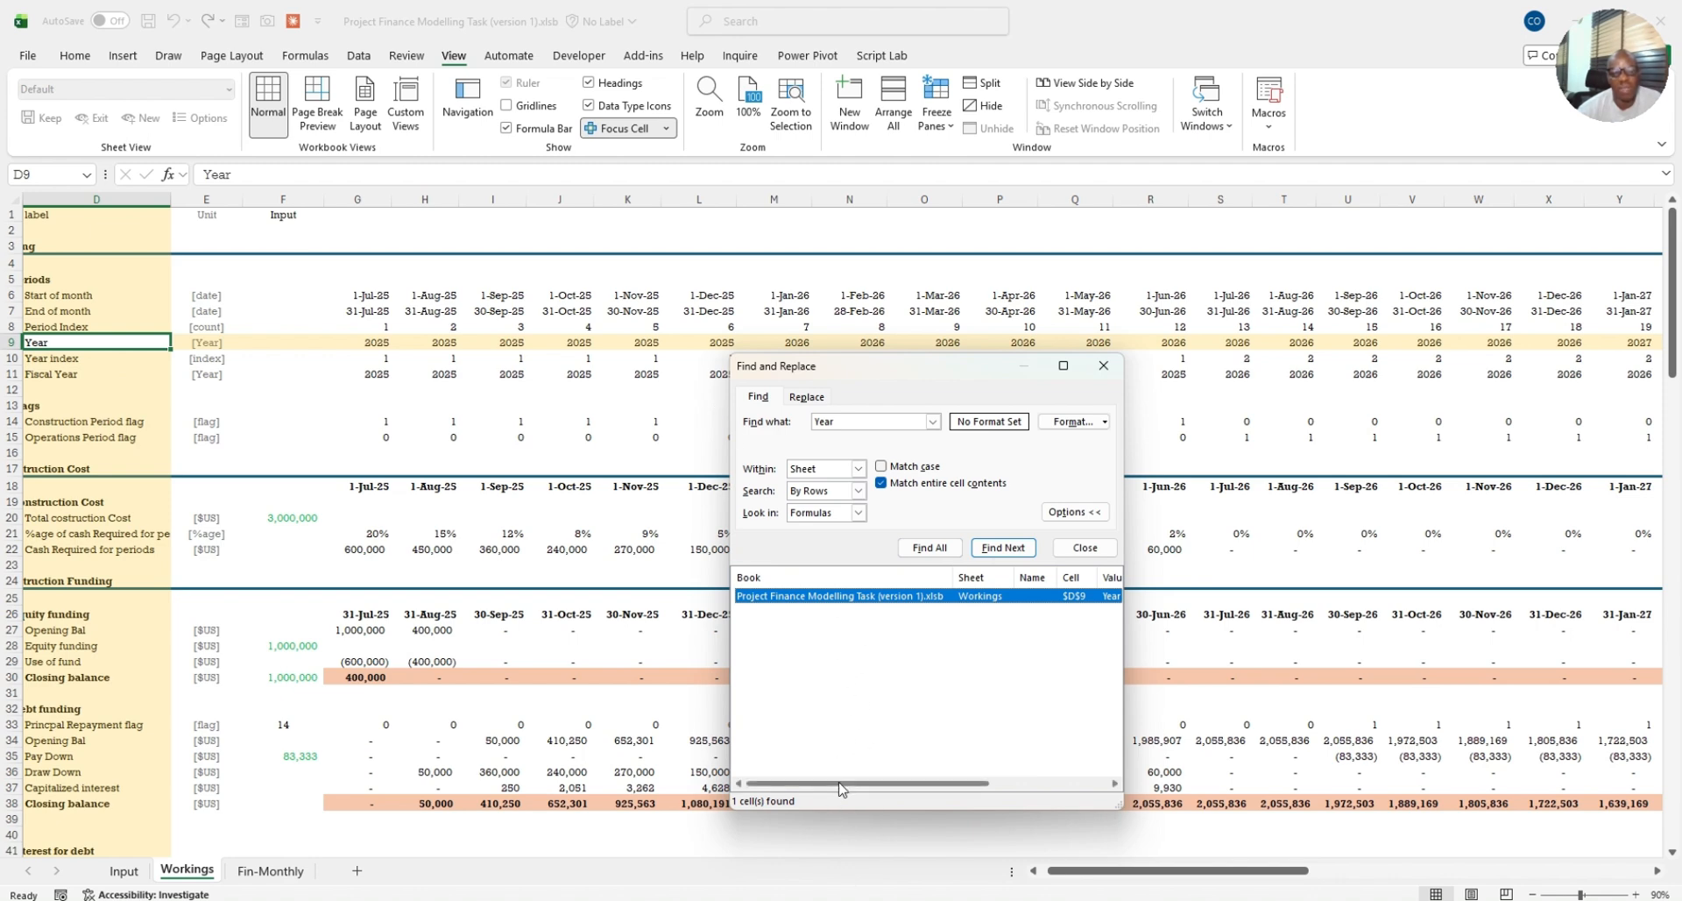
{"action": "left_click", "coordinate": [1104, 366]}
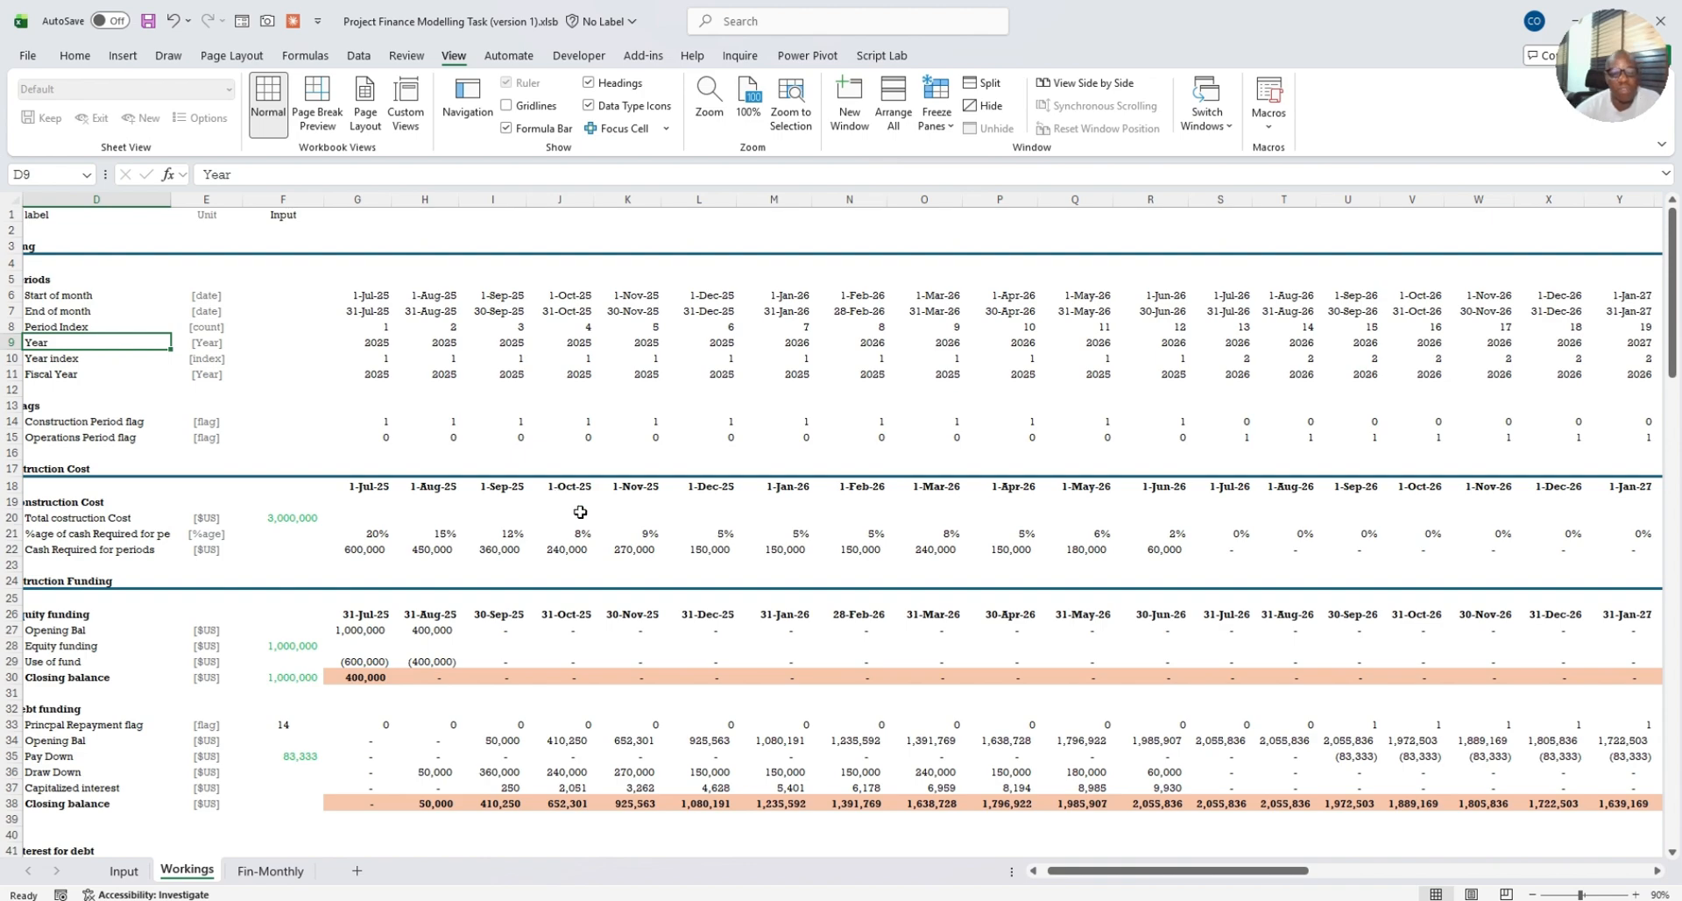
Step: Look over the Workings sheet without the highlight, then switch to the Fin-Monthly sheet and select Fiscal Year cell I11
{"action": "scroll", "coordinate": [580, 511], "scroll_direction": "down", "scroll_amount": 7}
{"action": "scroll", "coordinate": [611, 567], "scroll_direction": "up", "scroll_amount": 7}
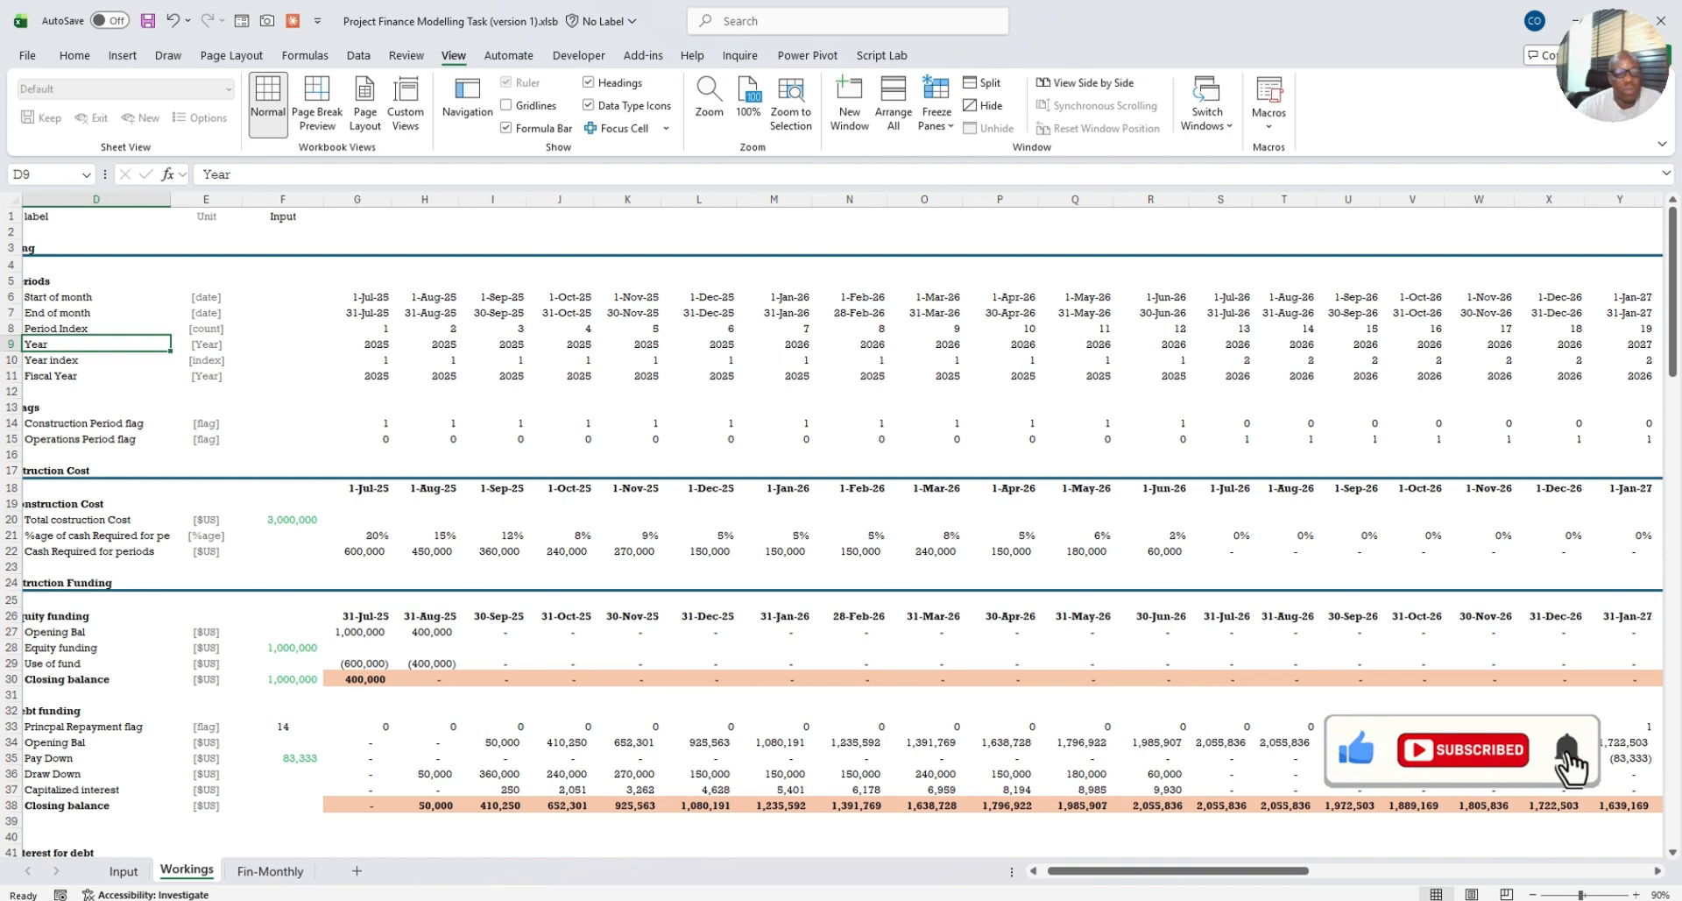
{"action": "left_click", "coordinate": [270, 871]}
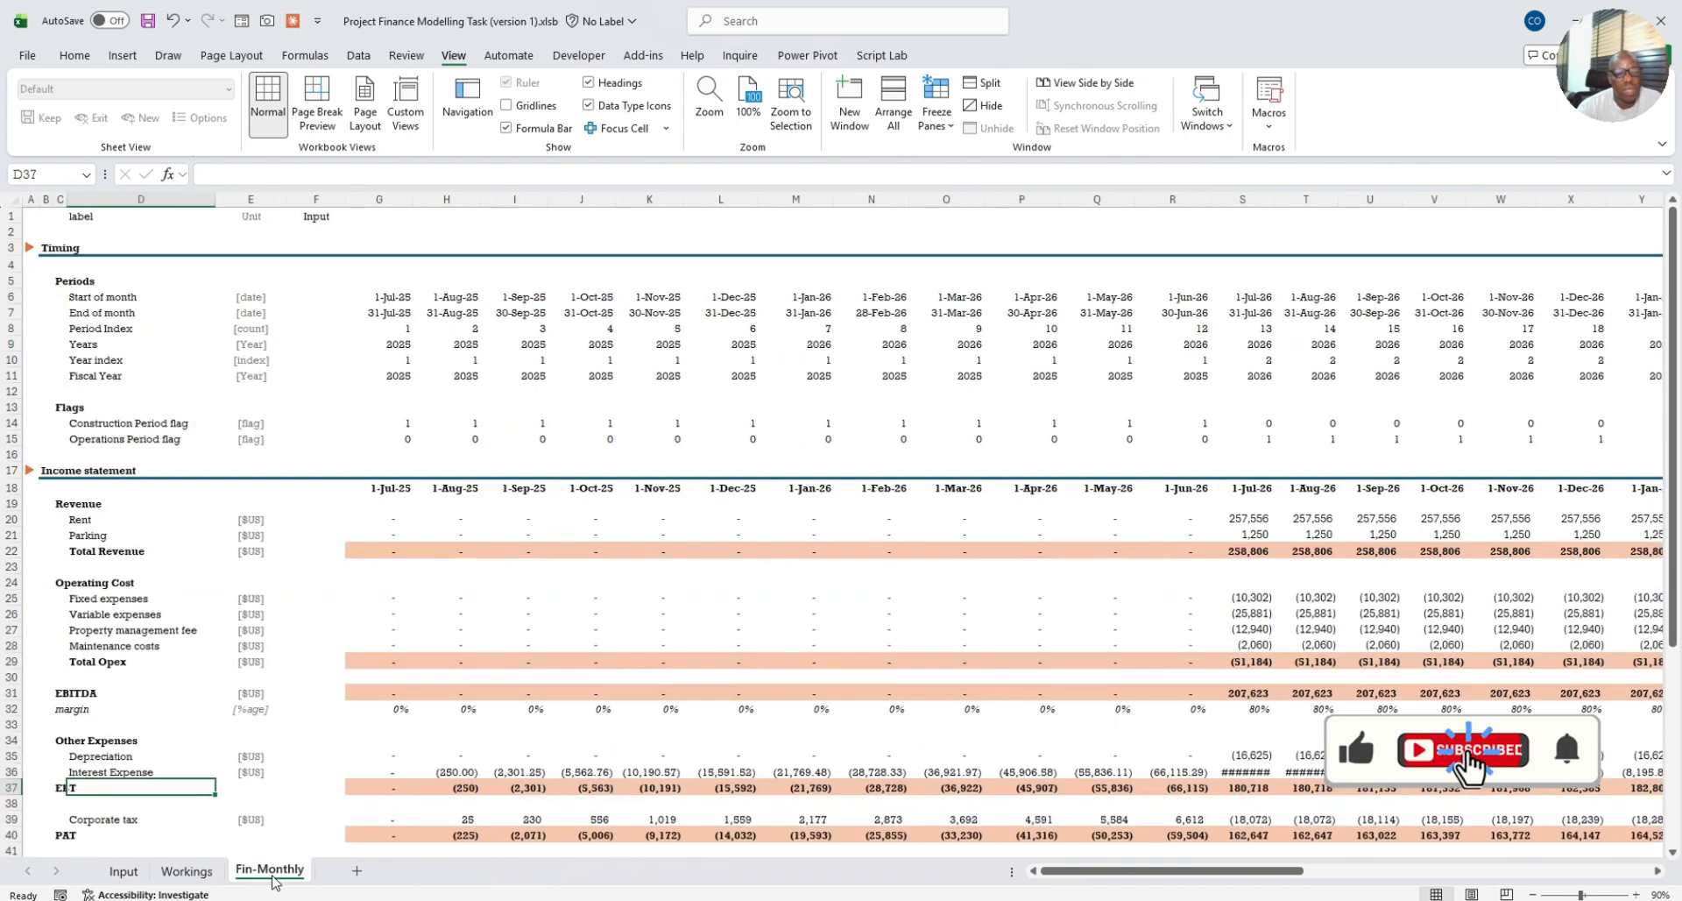
{"action": "left_click", "coordinate": [497, 377]}
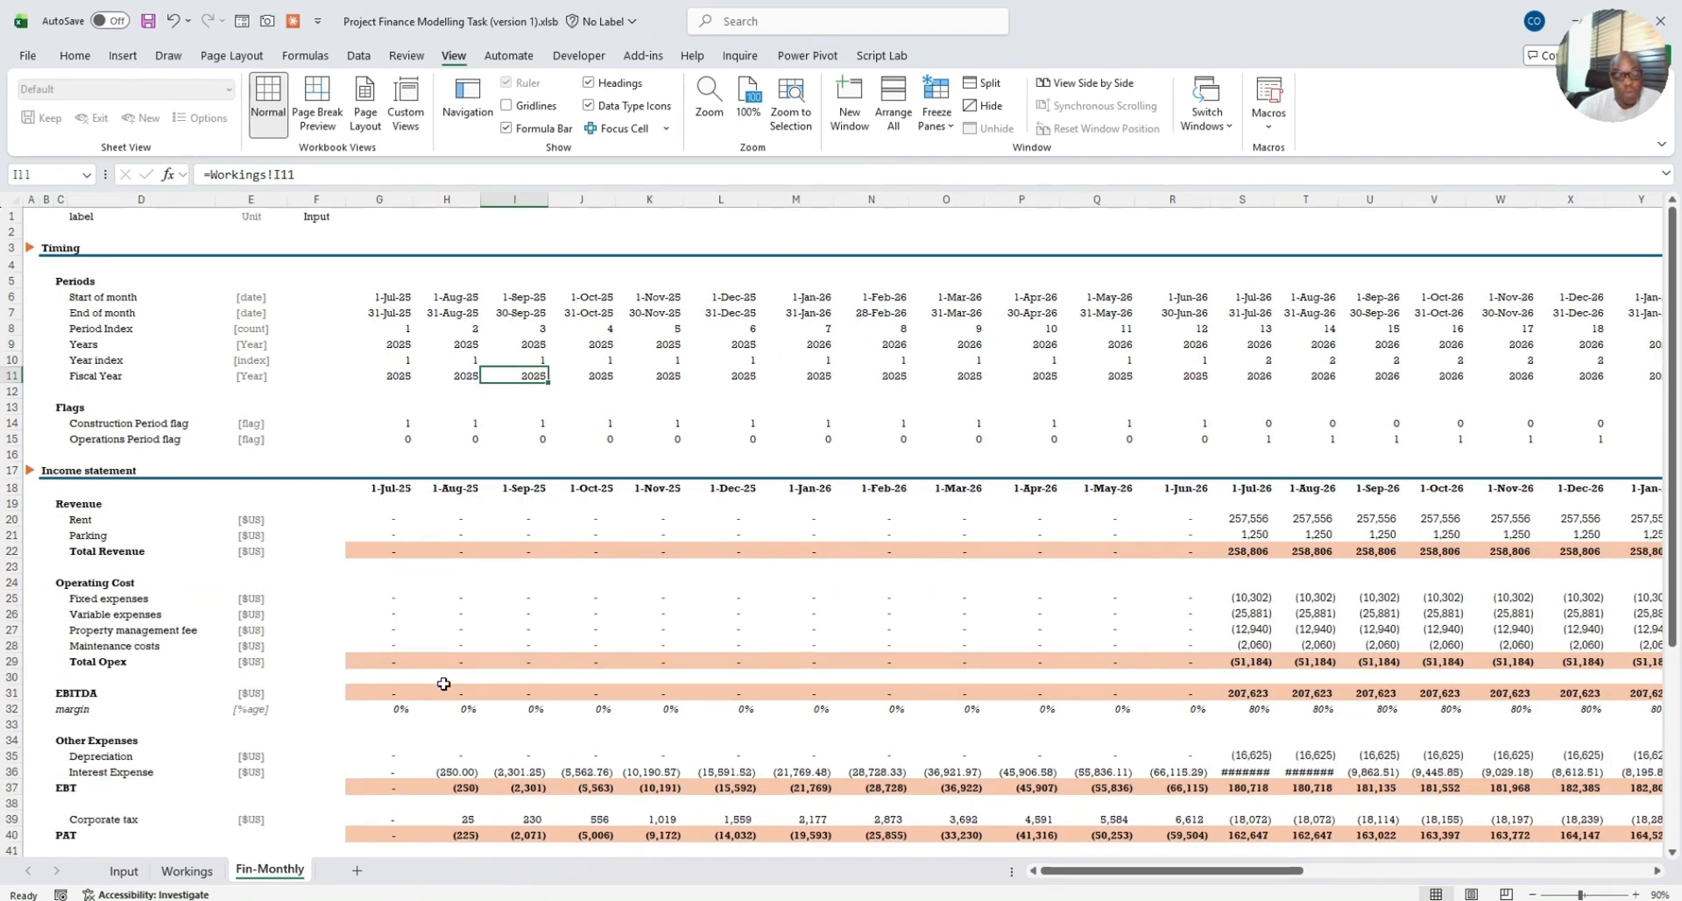